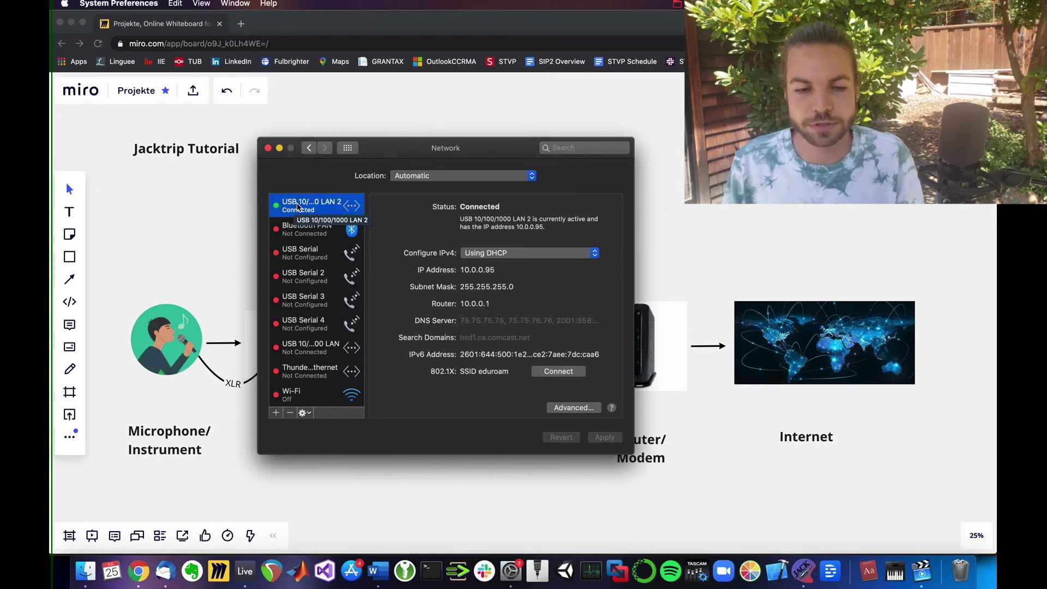
Close the System Preferences Network pane so the Miro JackTrip diagram shows.
{"action": "left_click", "coordinate": [268, 149]}
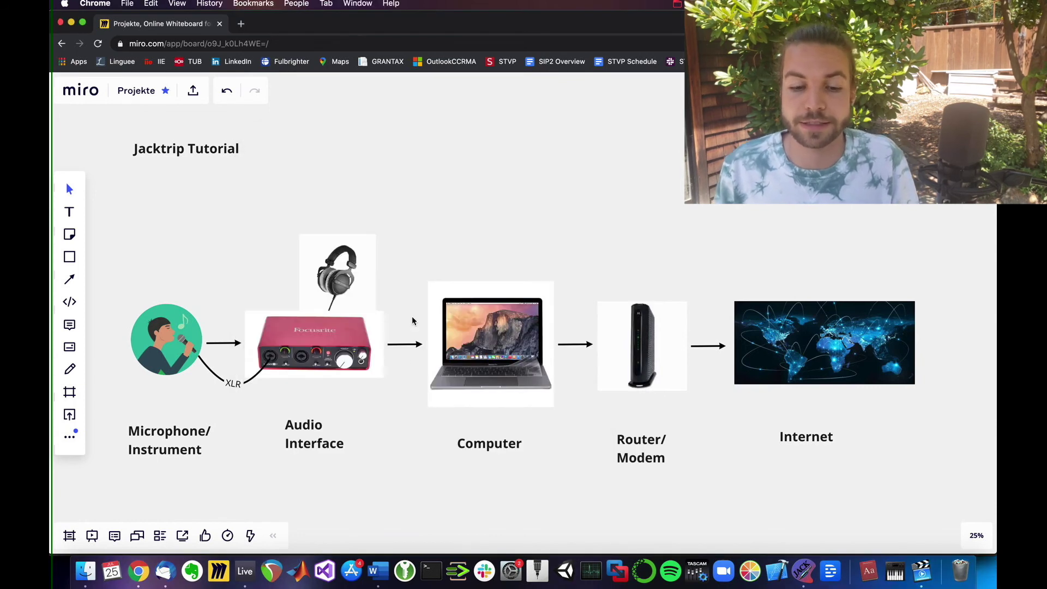
Zoom out and pan the Miro board to the jackloop server list.
{"action": "scroll", "coordinate": [625, 344], "scroll_direction": "down", "scroll_amount": 2}
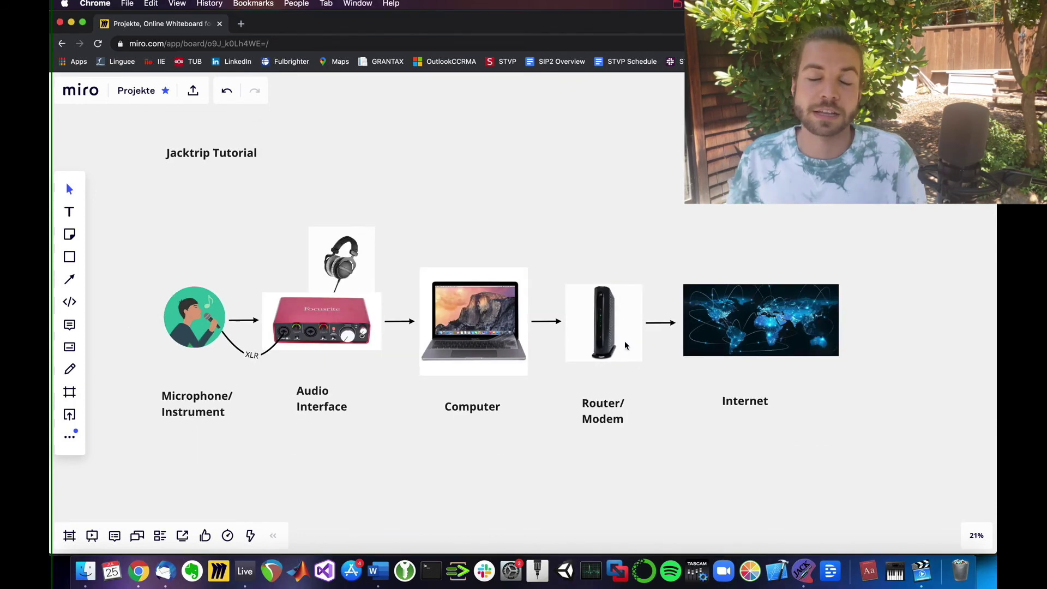
{"action": "scroll", "coordinate": [625, 345], "scroll_direction": "down", "scroll_amount": 10}
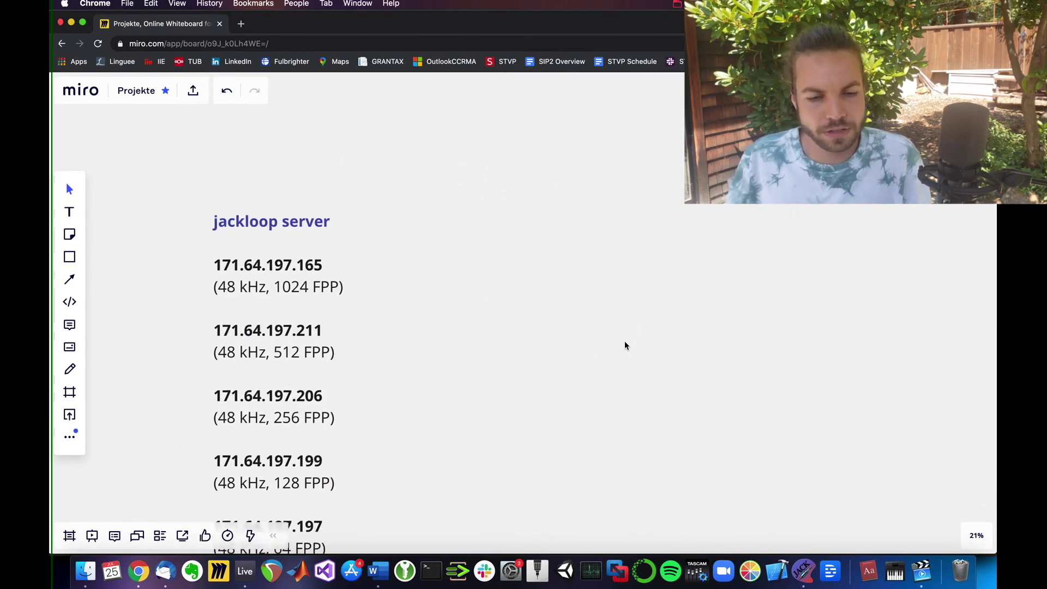
{"action": "scroll", "coordinate": [625, 345], "scroll_direction": "left", "scroll_amount": 5}
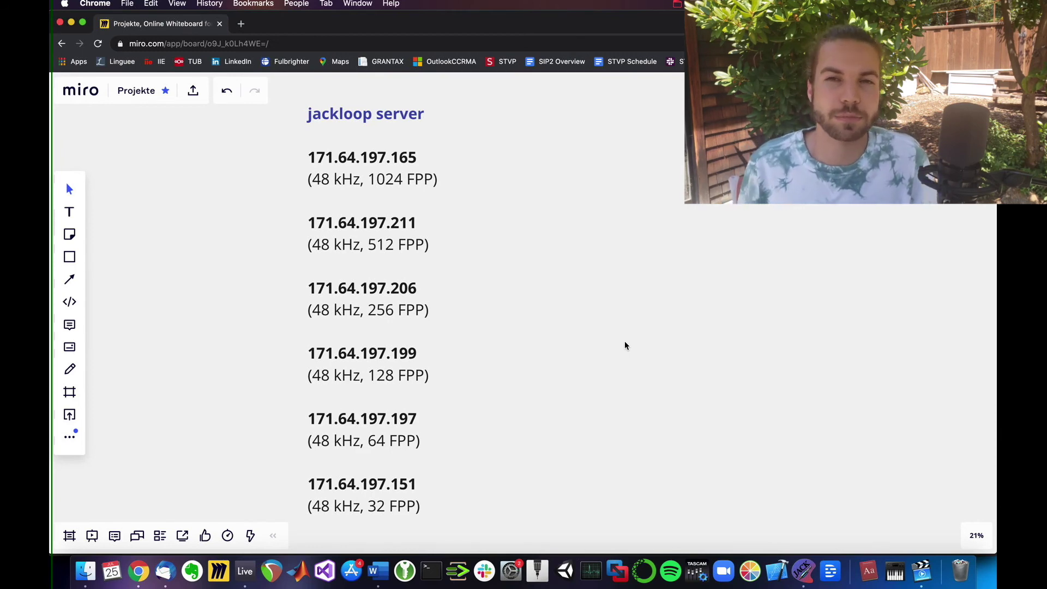
Highlight the first server's IP address, 48 kHz sample rate and 1024 FPP buffer size.
{"action": "left_click", "coordinate": [306, 160]}
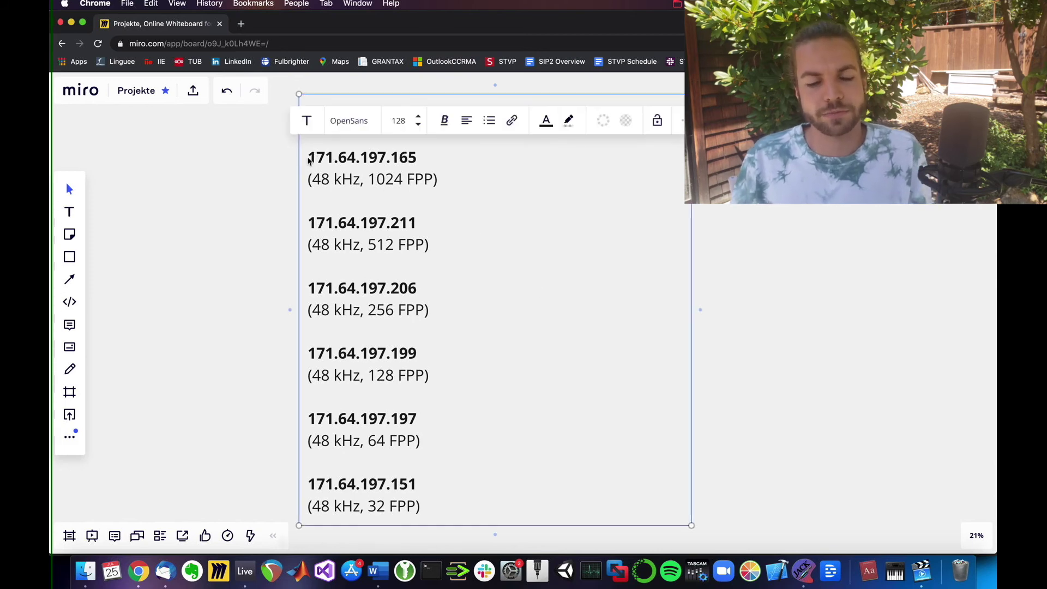
{"action": "left_click", "coordinate": [321, 159]}
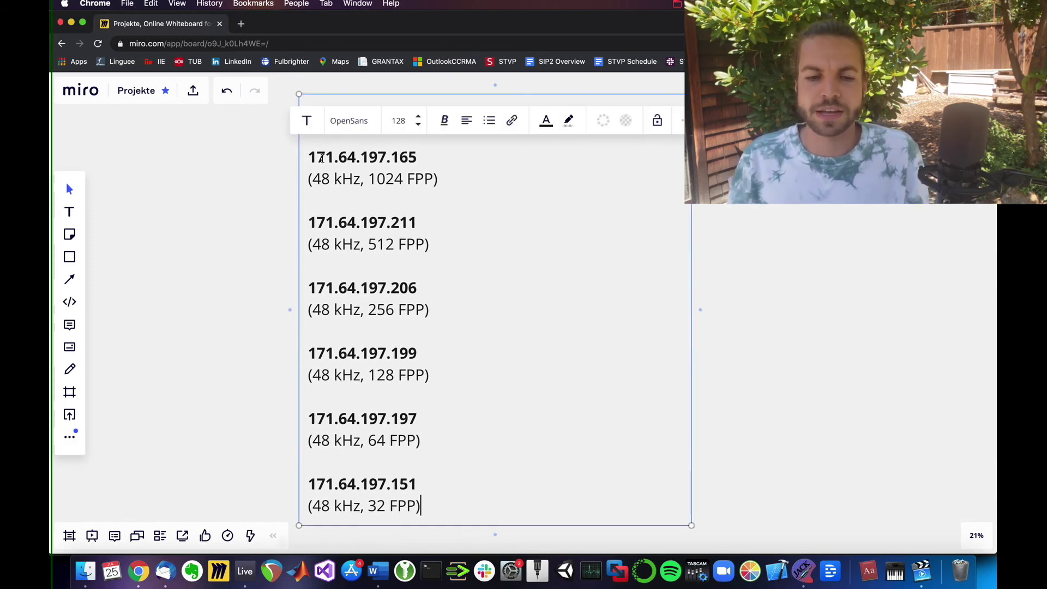
{"action": "left_click_drag", "start_coordinate": [308, 157], "coordinate": [421, 155]}
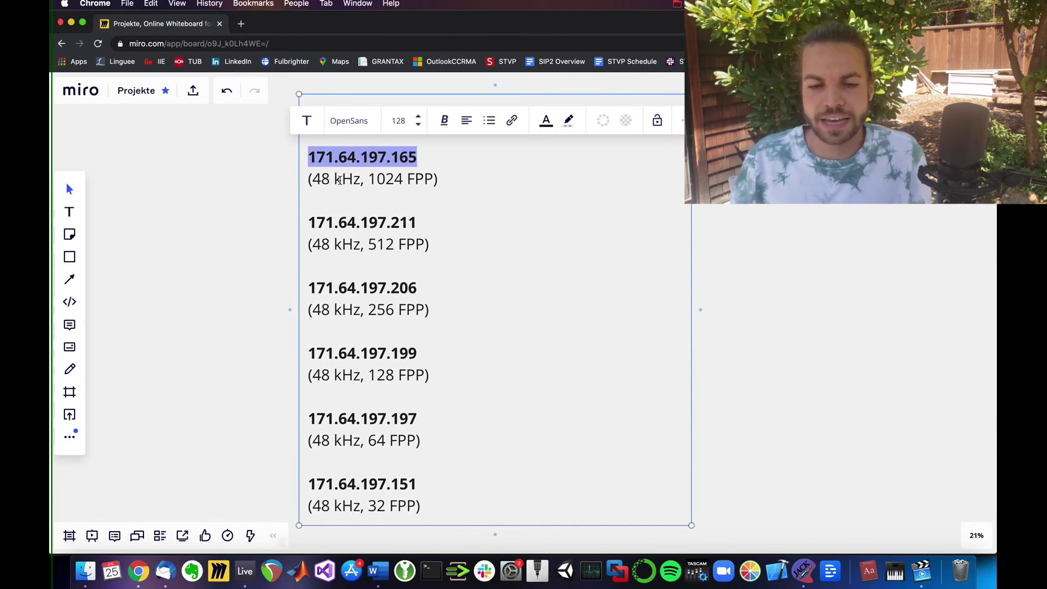
{"action": "left_click", "coordinate": [311, 179]}
{"action": "left_click_drag", "start_coordinate": [312, 178], "coordinate": [358, 183]}
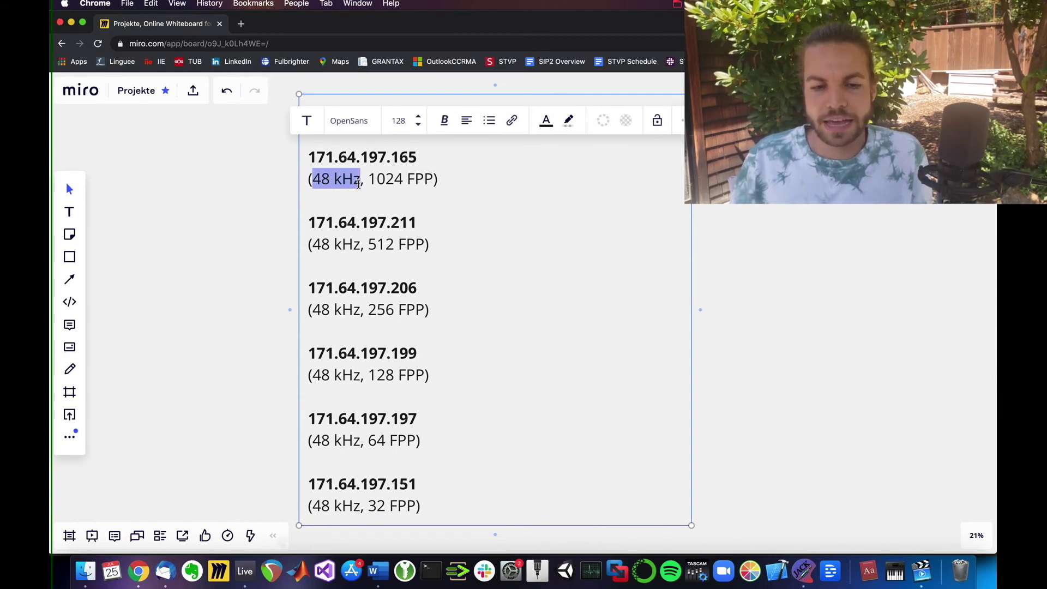
{"action": "left_click_drag", "start_coordinate": [369, 180], "coordinate": [429, 179]}
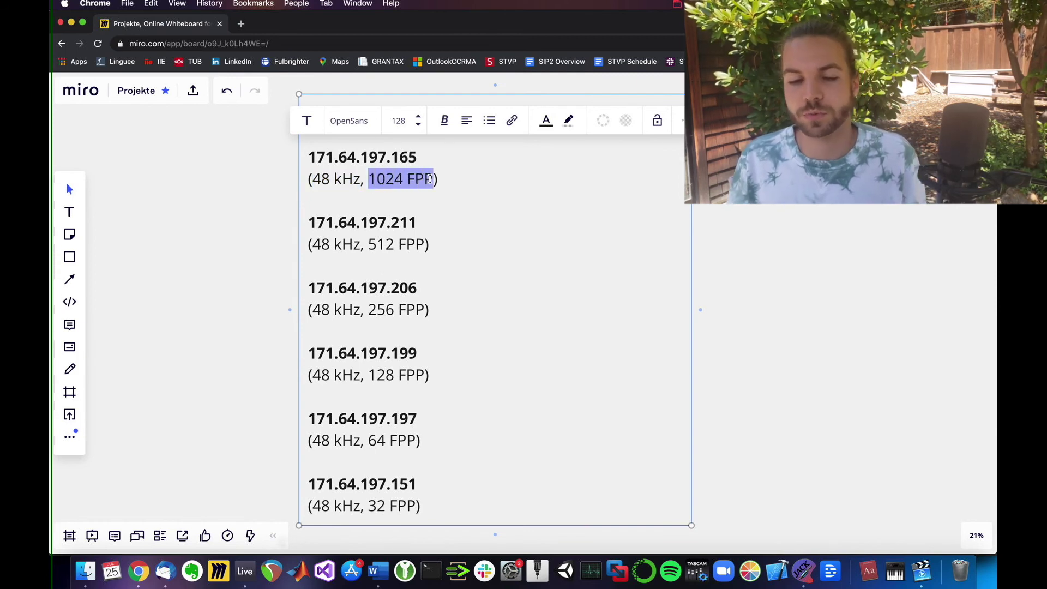
{"action": "left_click", "coordinate": [430, 179]}
{"action": "left_click", "coordinate": [267, 233]}
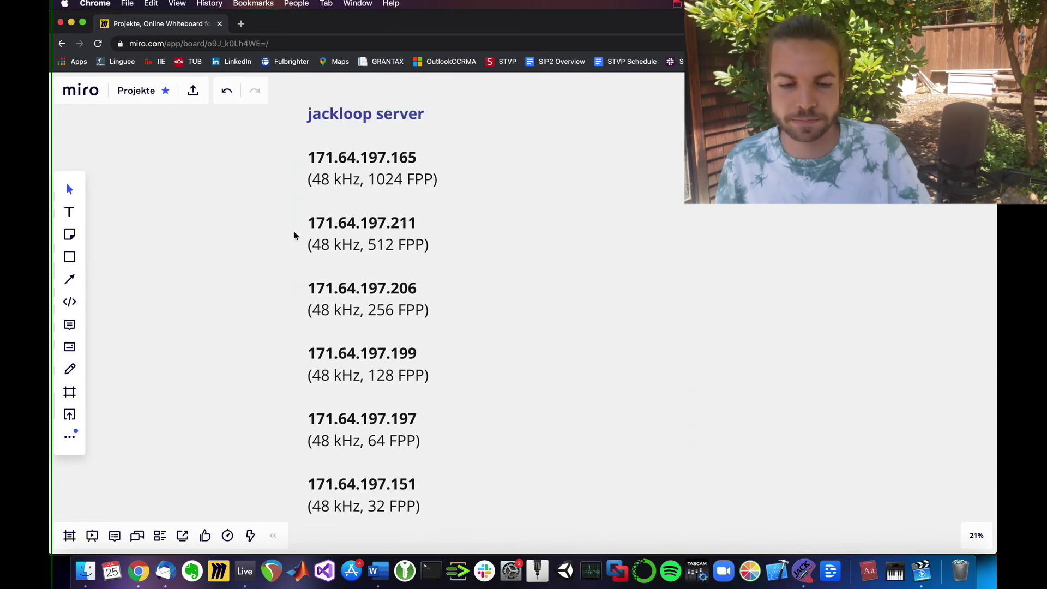
Launch Terminal and qjackctl from Spotlight.
{"action": "key", "text": "super+space"}
{"action": "type", "text": "terminal"}
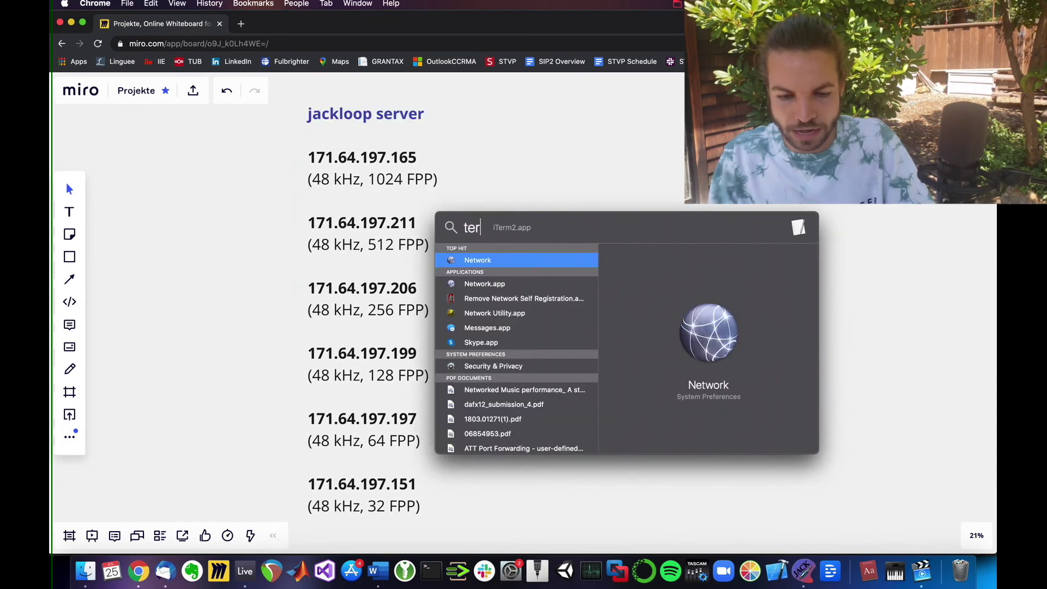
{"action": "key", "text": "Return"}
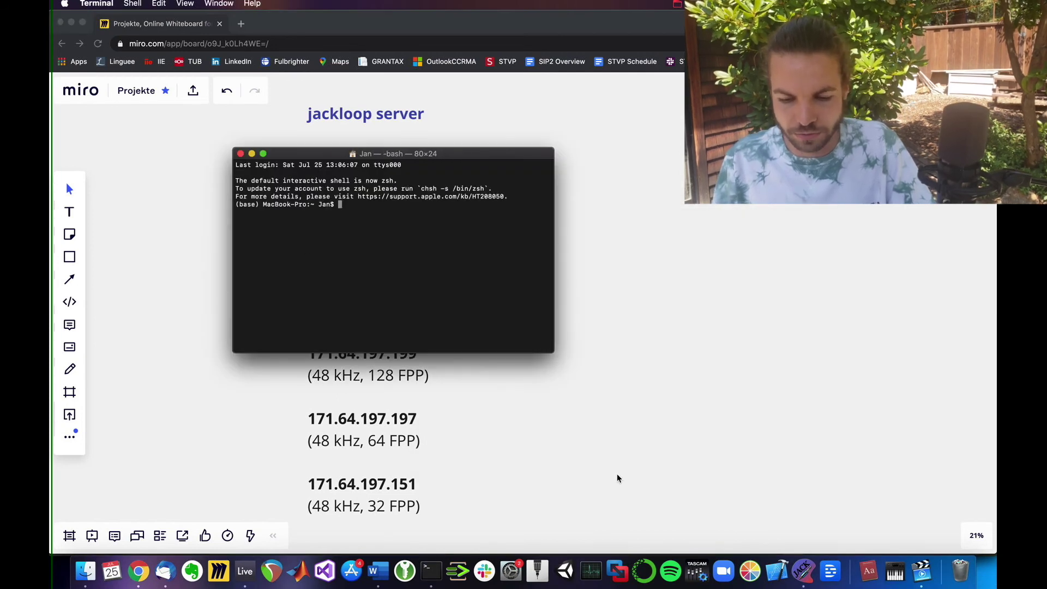
{"action": "key", "text": "super+space"}
{"action": "type", "text": "qjackctl"}
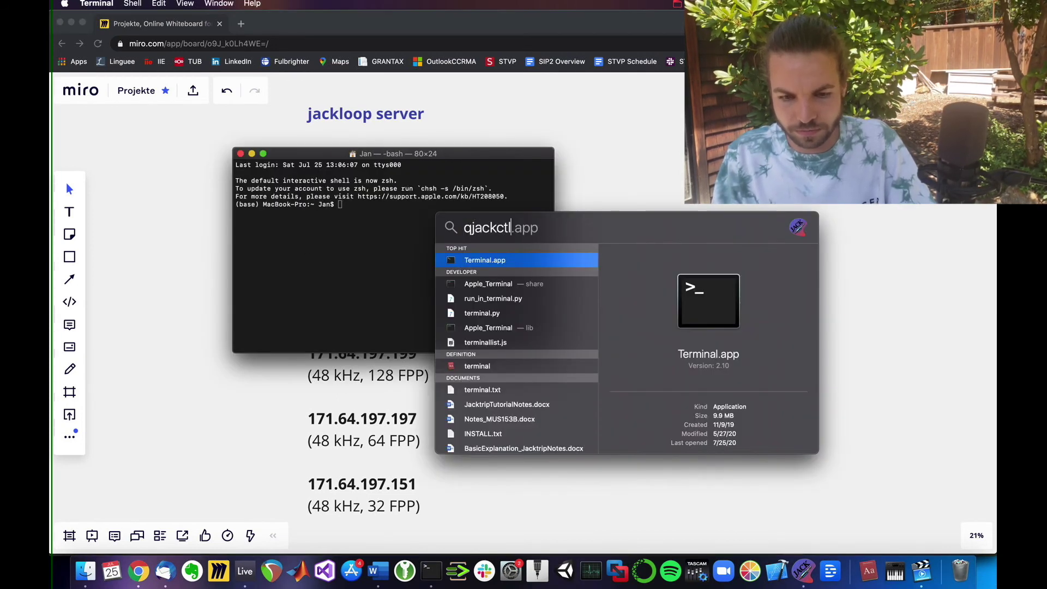
{"action": "key", "text": "Return"}
Stop the JACK server, open its Setup settings, and arrange the windows.
{"action": "left_click_drag", "start_coordinate": [482, 127], "coordinate": [691, 193]}
{"action": "left_click", "coordinate": [656, 203]}
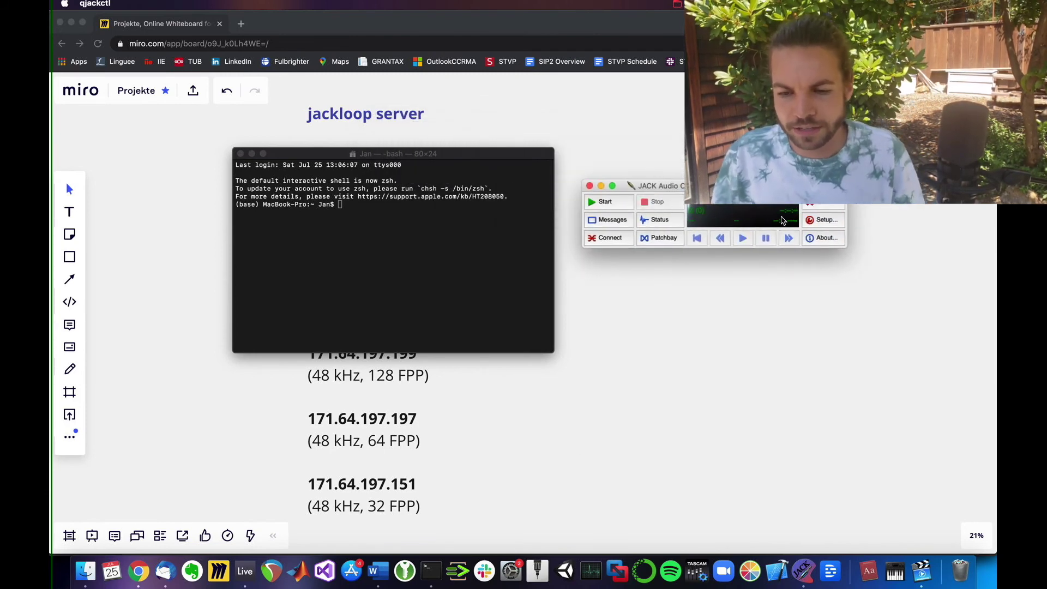
{"action": "left_click", "coordinate": [826, 220]}
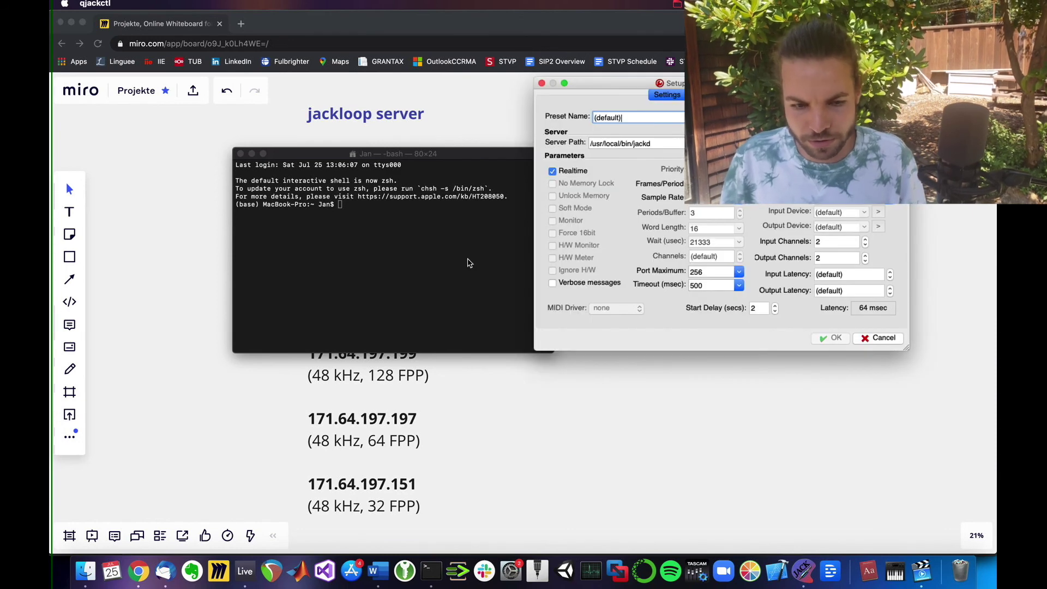
{"action": "left_click_drag", "start_coordinate": [388, 156], "coordinate": [331, 303]}
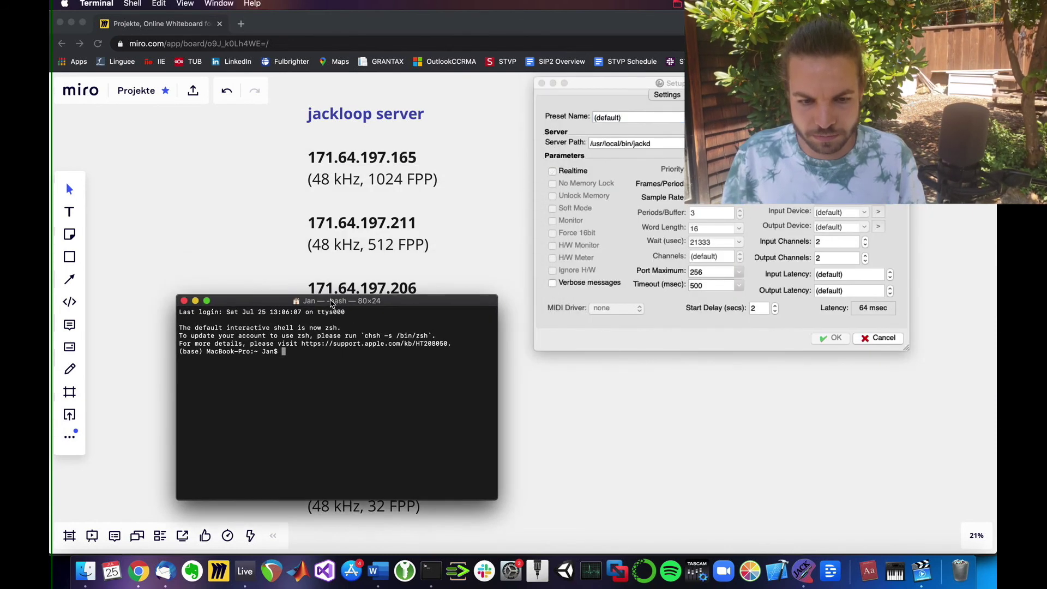
{"action": "left_click_drag", "start_coordinate": [623, 80], "coordinate": [632, 240]}
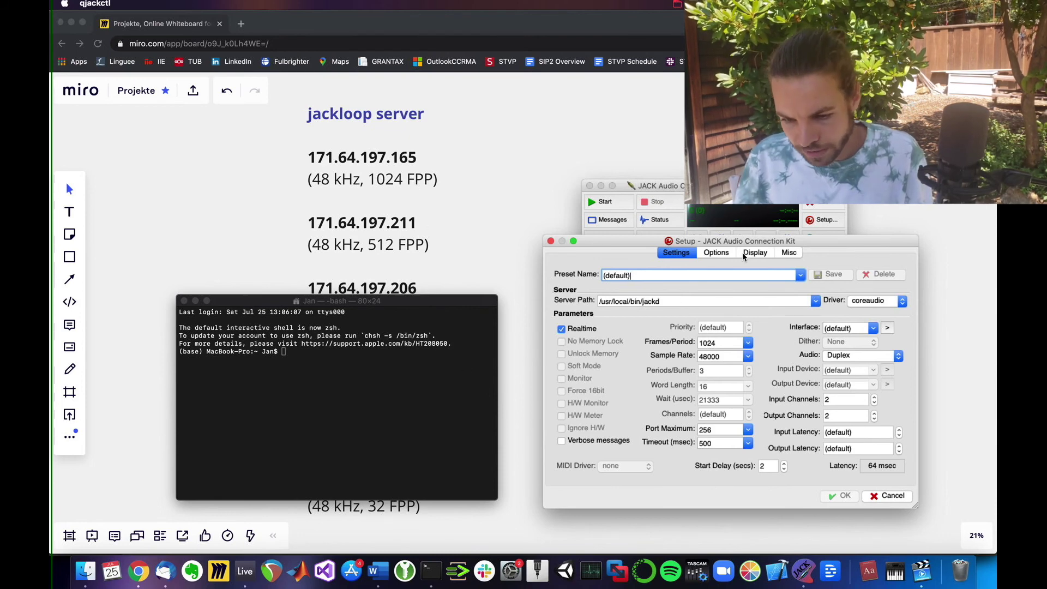
Confirm Frames/Period is 1024 and Sample Rate 48000, then cancel the settings.
{"action": "left_click_drag", "start_coordinate": [742, 242], "coordinate": [737, 242]}
{"action": "mouse_move", "coordinate": [715, 343]}
{"action": "left_mouse_down"}
{"action": "mouse_move", "coordinate": [690, 344]}
{"action": "mouse_move", "coordinate": [717, 344]}
{"action": "left_mouse_up"}
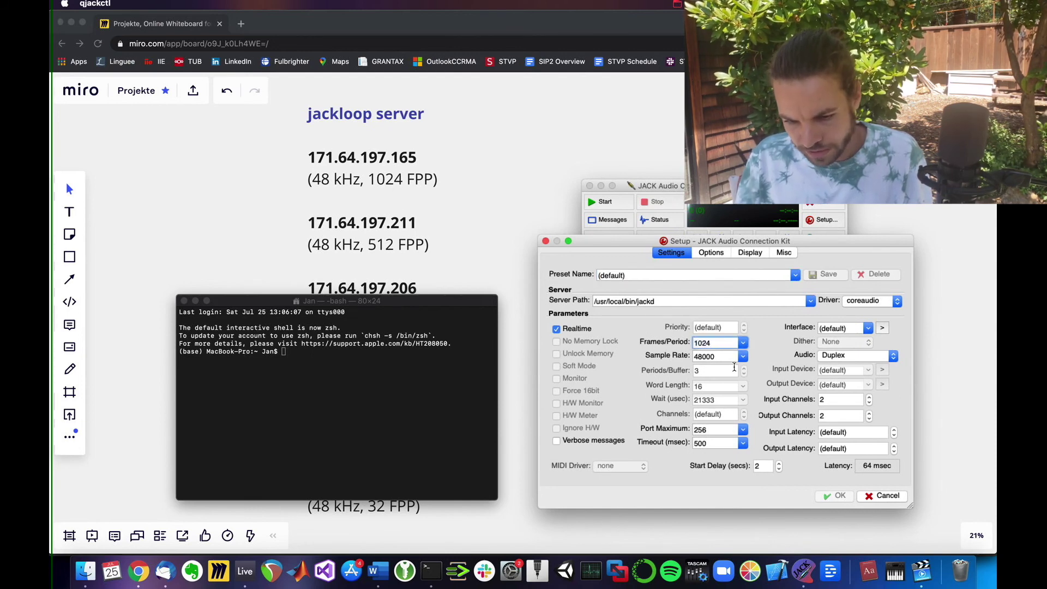
{"action": "left_click", "coordinate": [715, 358]}
{"action": "left_click_drag", "start_coordinate": [715, 357], "coordinate": [703, 357]}
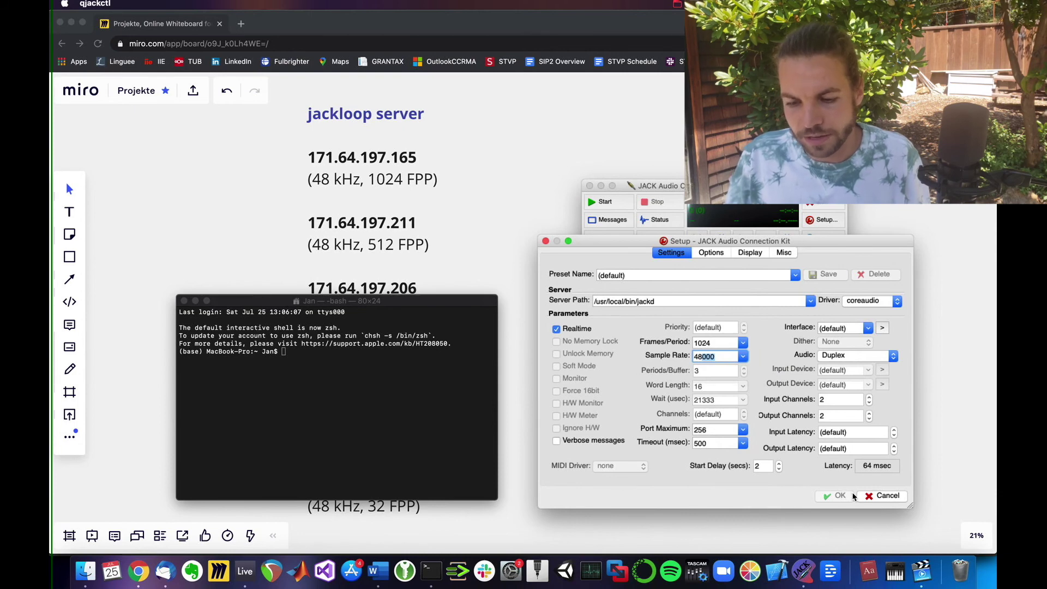
{"action": "left_click", "coordinate": [878, 498]}
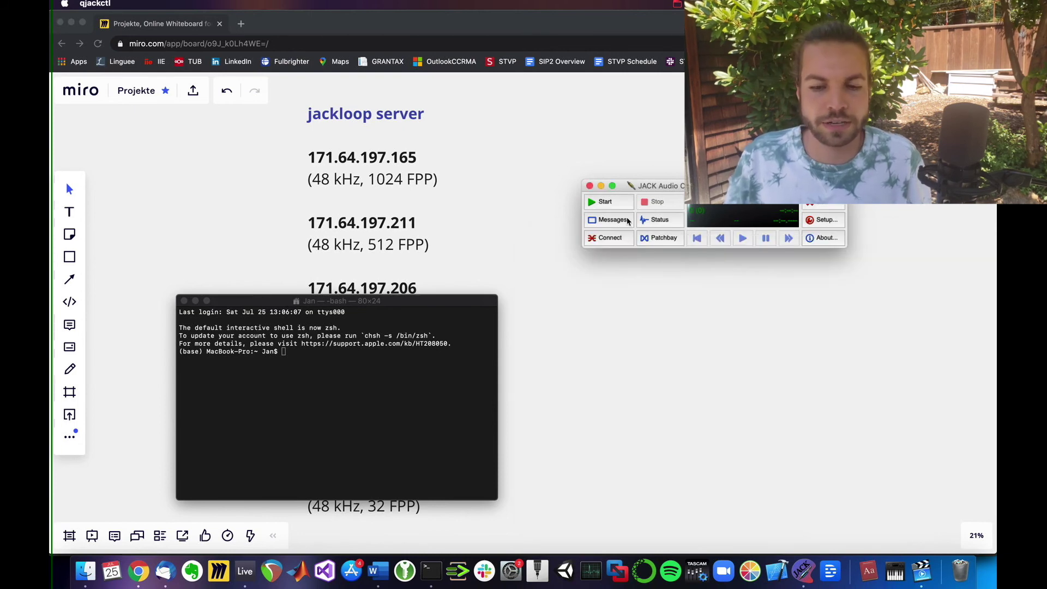
Start the JACK server and type 'jacktrip -C' in Terminal.
{"action": "left_click", "coordinate": [604, 201]}
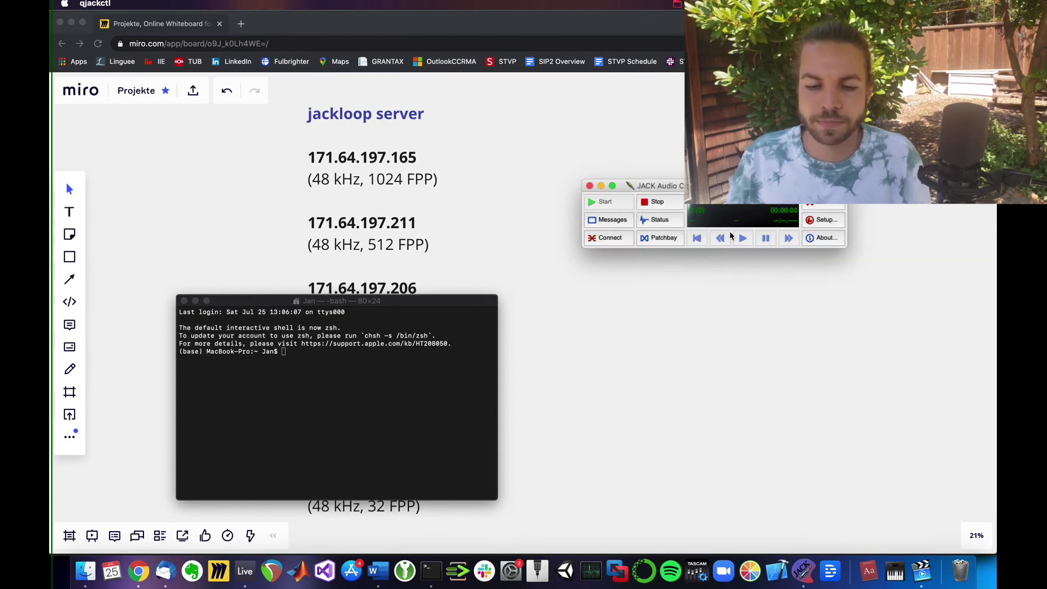
{"action": "left_click", "coordinate": [421, 347]}
{"action": "type", "text": "j"}
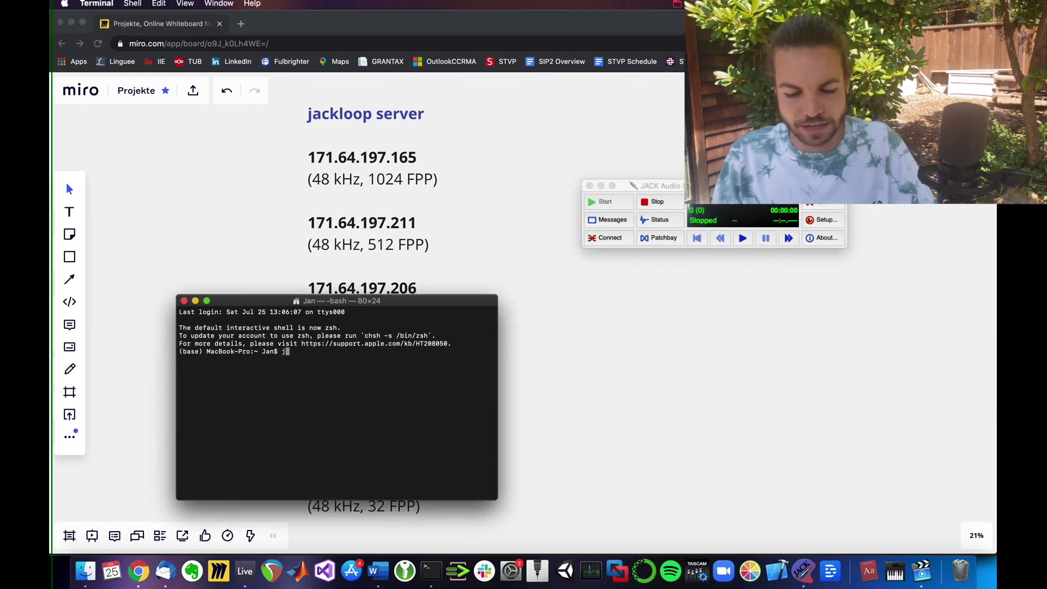
{"action": "type", "text": "acktrip "}
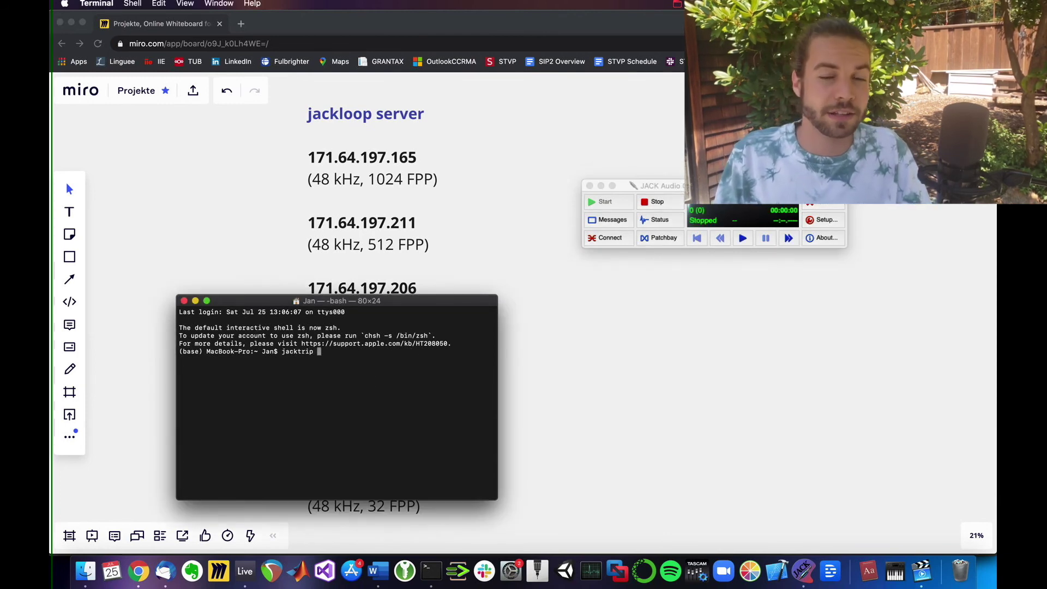
{"action": "type", "text": "-C"}
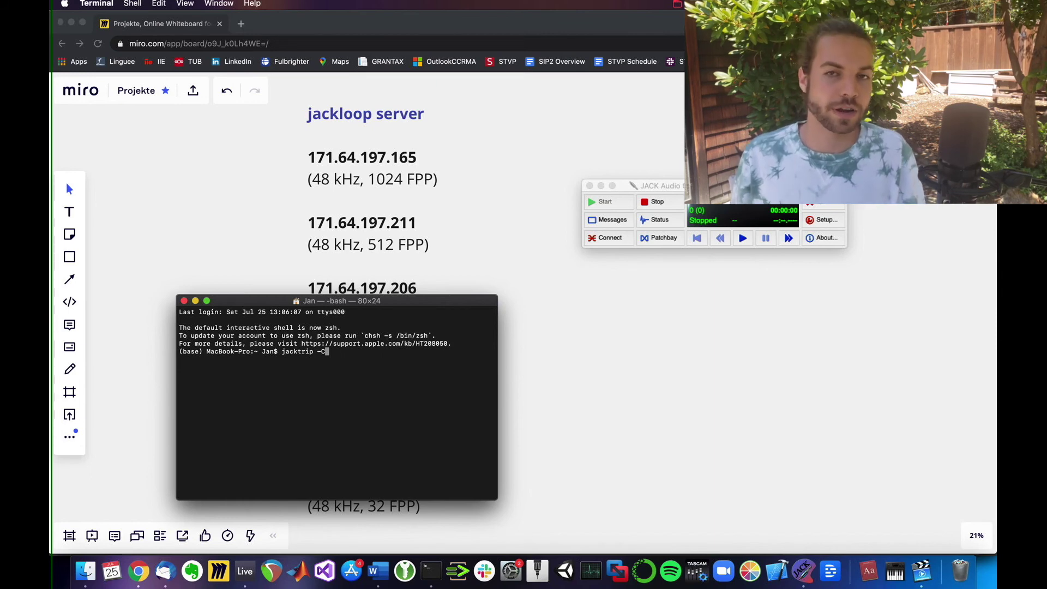
{"action": "key", "text": "BackSpace"}
{"action": "type", "text": "c"}
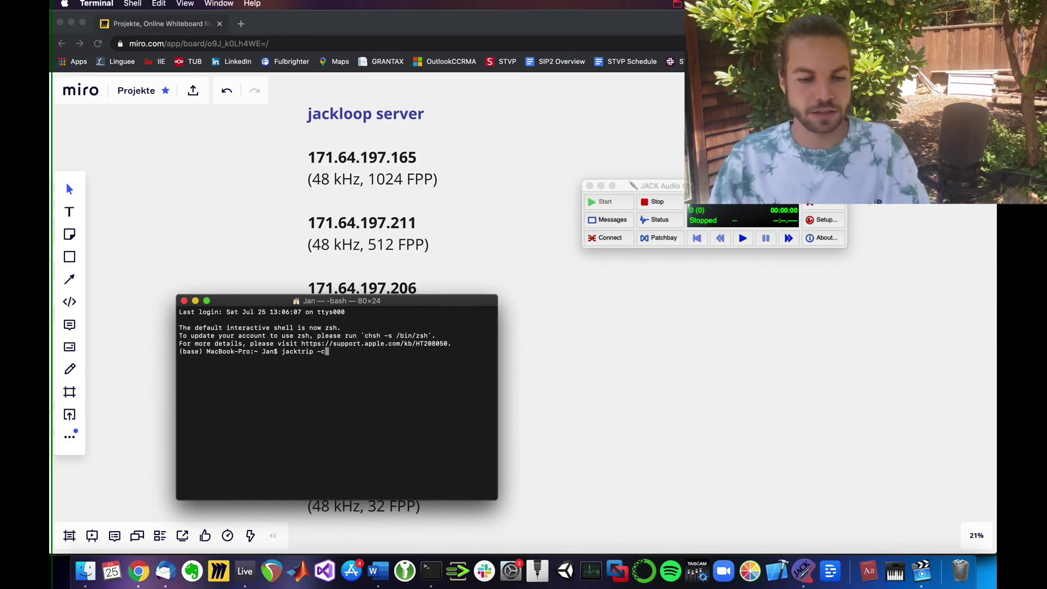
{"action": "key", "text": "BackSpace"}
{"action": "type", "text": "C"}
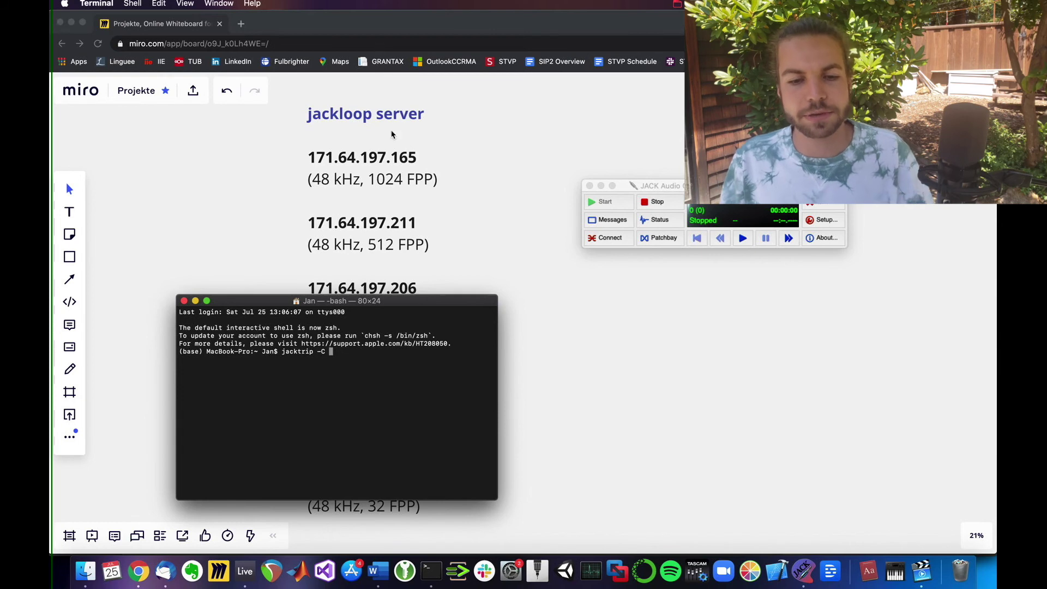
Copy 171.64.197.165 from the Miro list and run 'jacktrip -C 171.64.197.165'.
{"action": "double_click", "coordinate": [418, 158]}
{"action": "left_click_drag", "start_coordinate": [418, 158], "coordinate": [308, 154]}
{"action": "key", "text": "super+c"}
{"action": "key", "text": "super+Tab"}
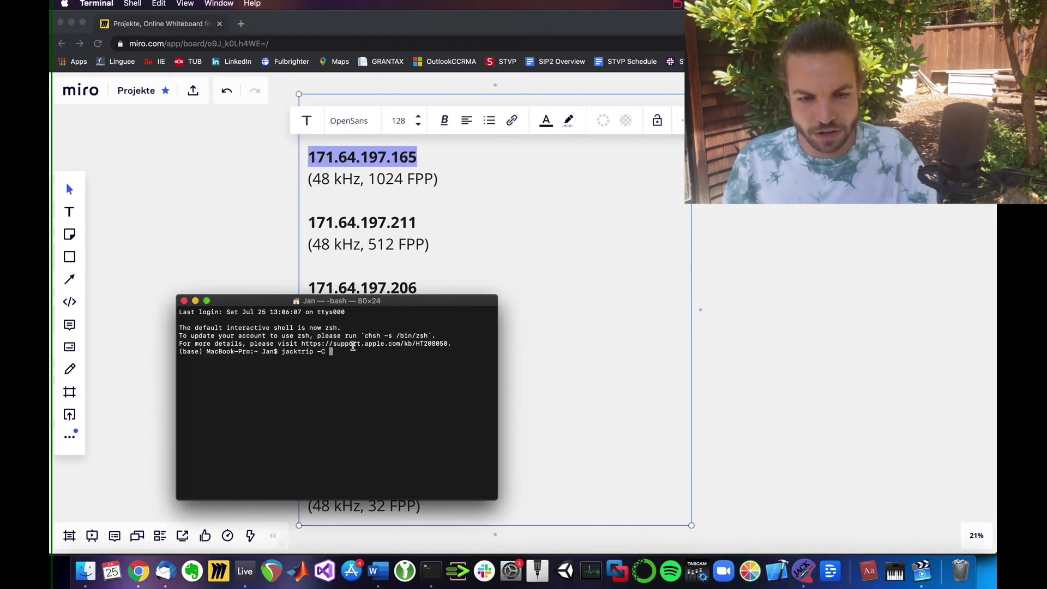
{"action": "key", "text": "super+v"}
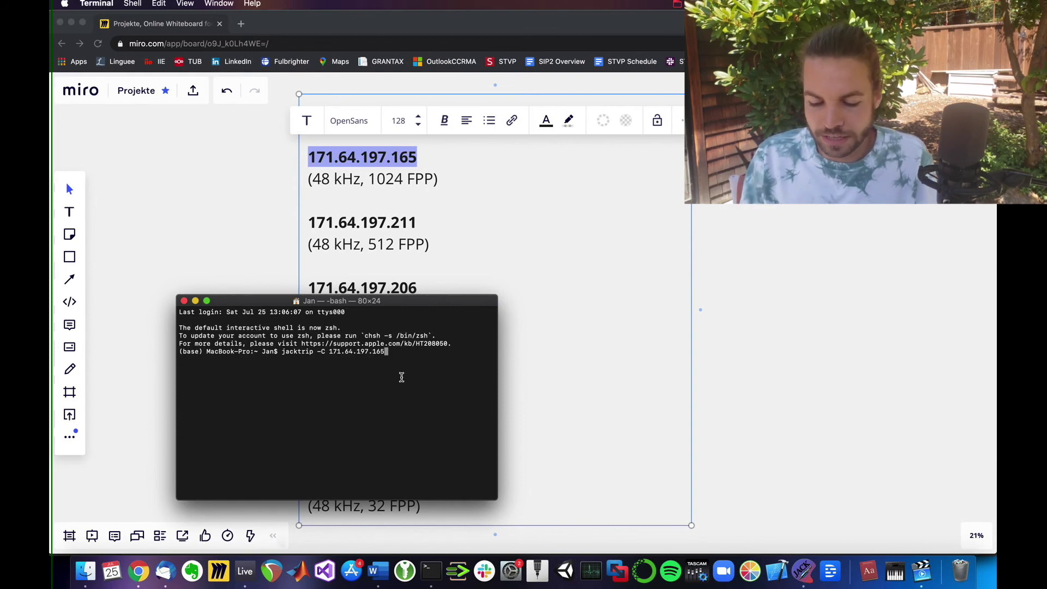
{"action": "type", "text": "-n1"}
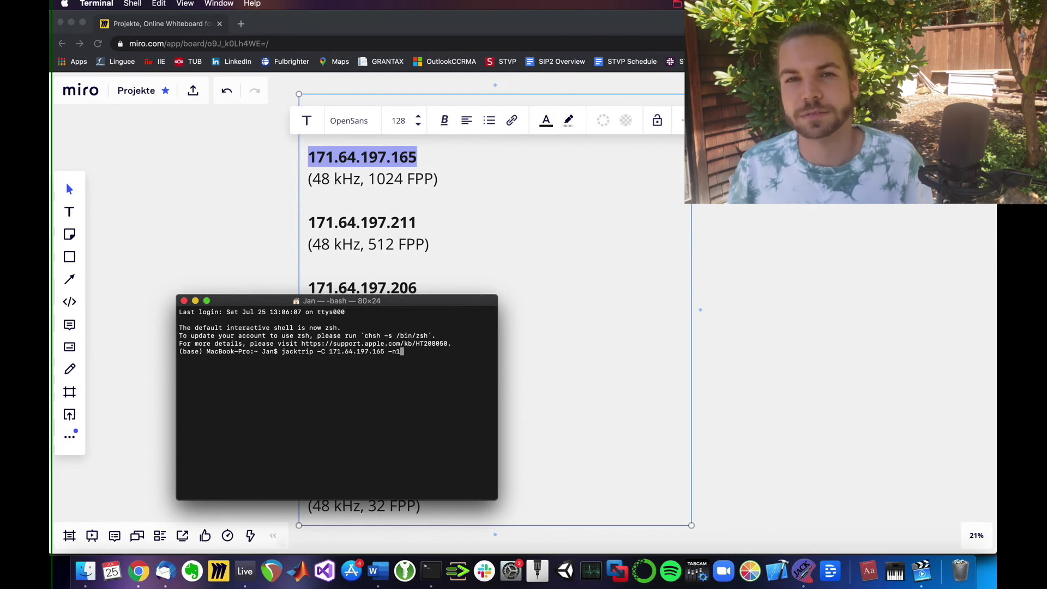
{"action": "key", "text": "BackSpace"}
{"action": "key", "text": "BackSpace"}
{"action": "key", "text": "BackSpace"}
{"action": "key", "text": "BackSpace"}
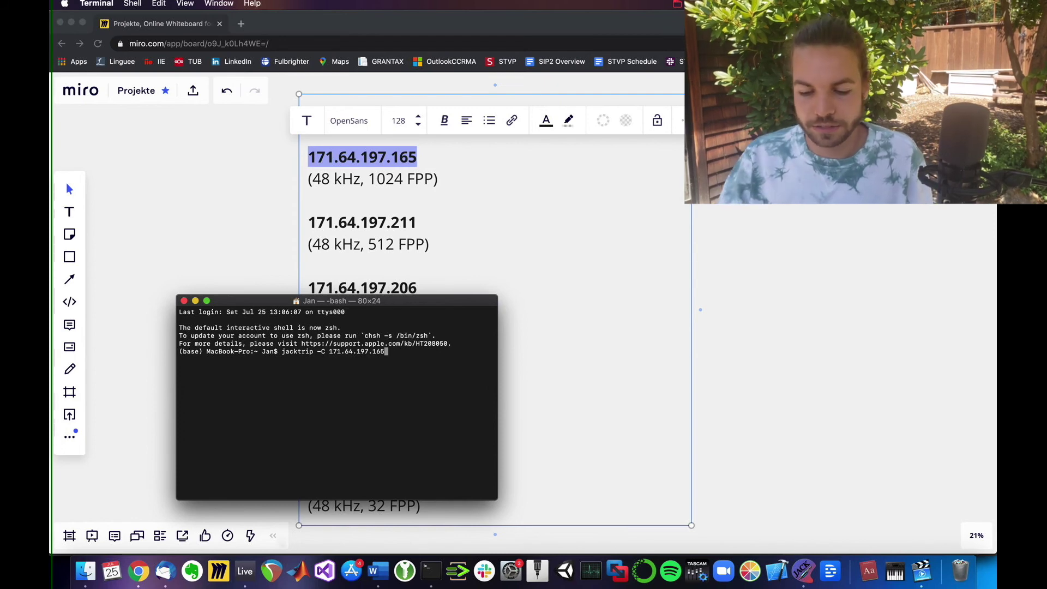
{"action": "key", "text": "Return"}
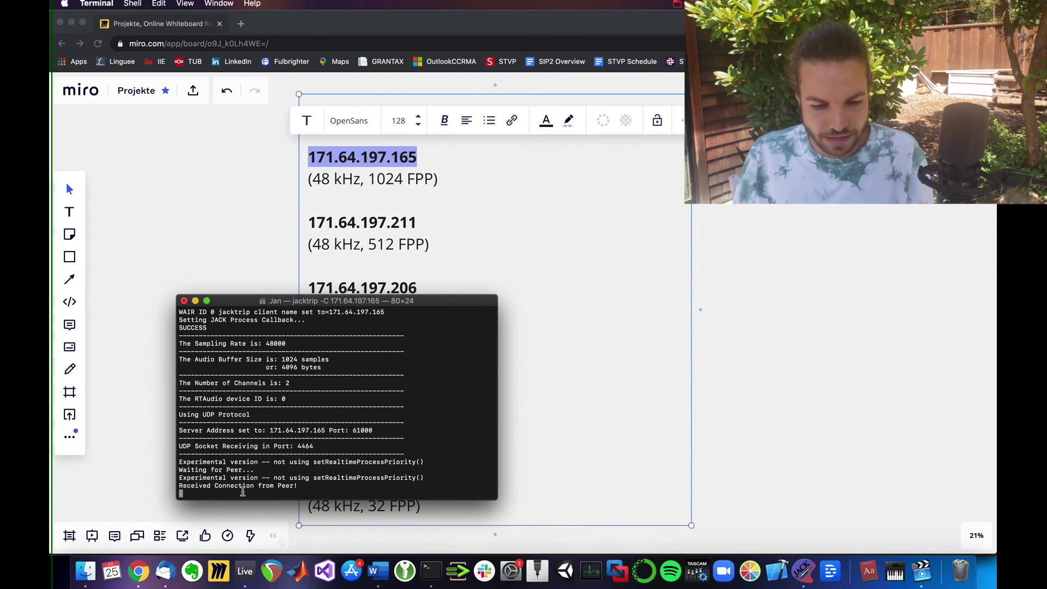
Highlight the 'Received Connection from Peer' line, resize Terminal to 80×31, and bring qjackctl forward.
{"action": "left_click_drag", "start_coordinate": [180, 485], "coordinate": [293, 487]}
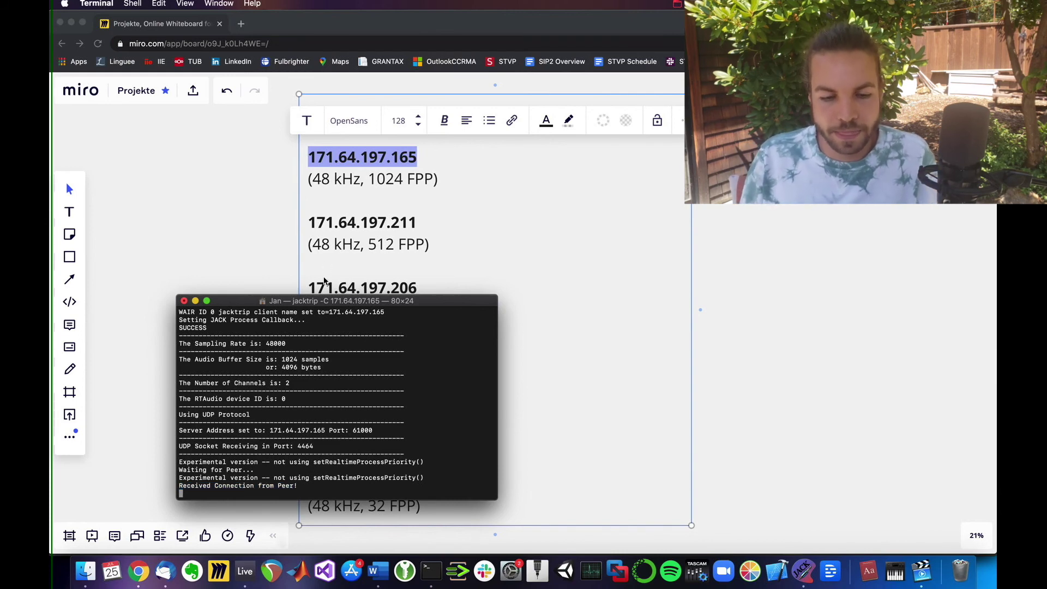
{"action": "left_click_drag", "start_coordinate": [323, 296], "coordinate": [323, 241]}
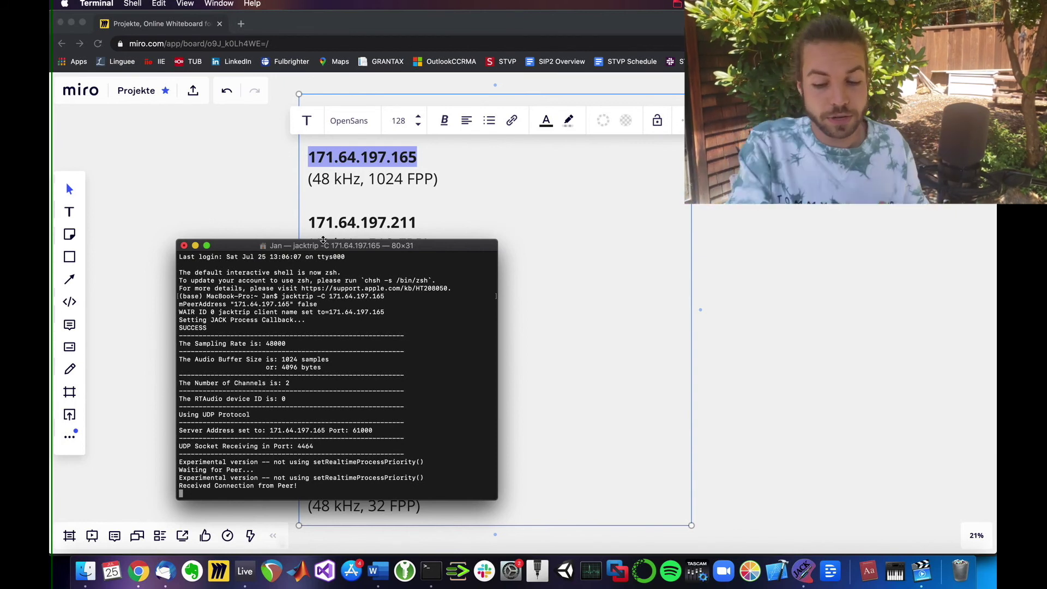
{"action": "left_click", "coordinate": [797, 569]}
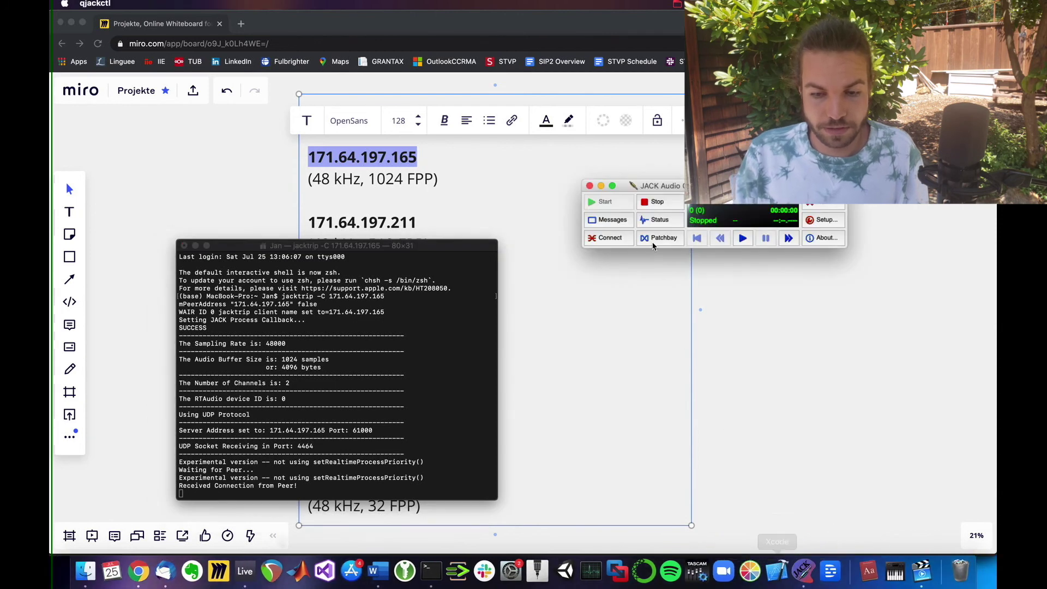
Open the Connections window and expand system and 171.64.197.165 on both sides.
{"action": "left_click", "coordinate": [608, 240]}
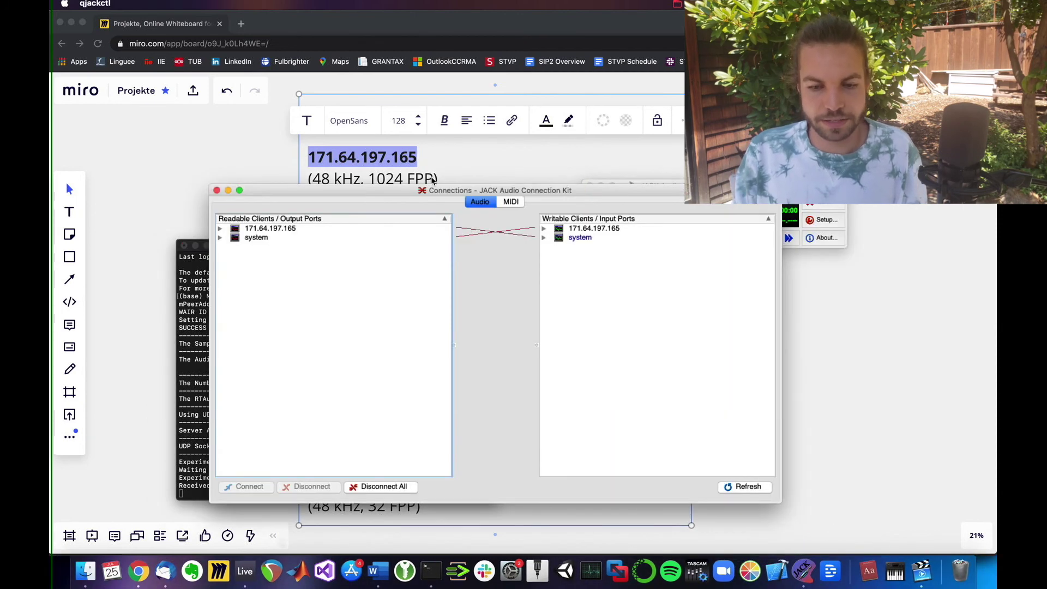
{"action": "left_click_drag", "start_coordinate": [382, 189], "coordinate": [689, 222]}
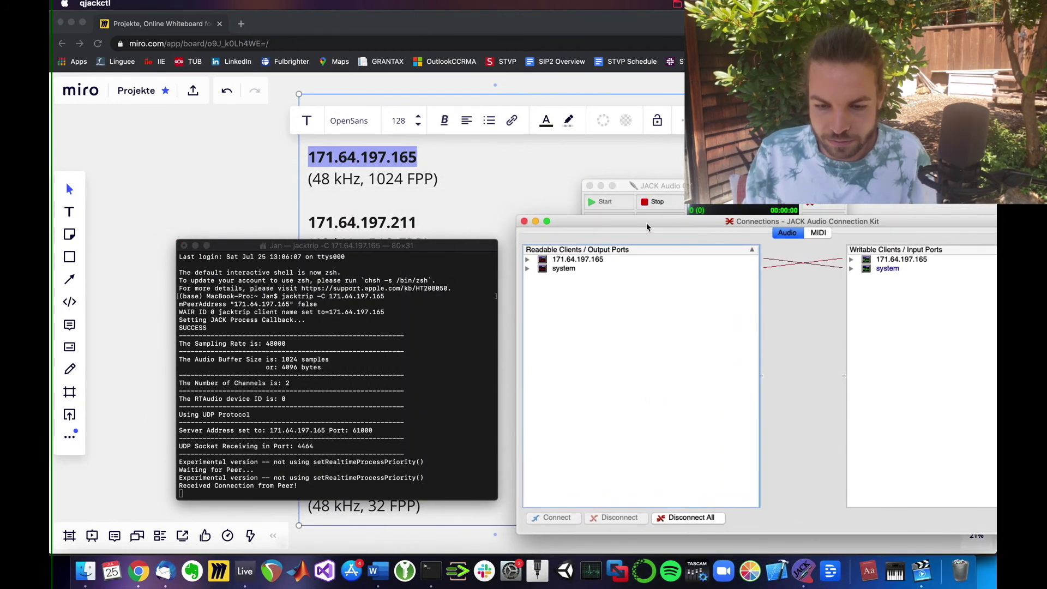
{"action": "left_click", "coordinate": [527, 269]}
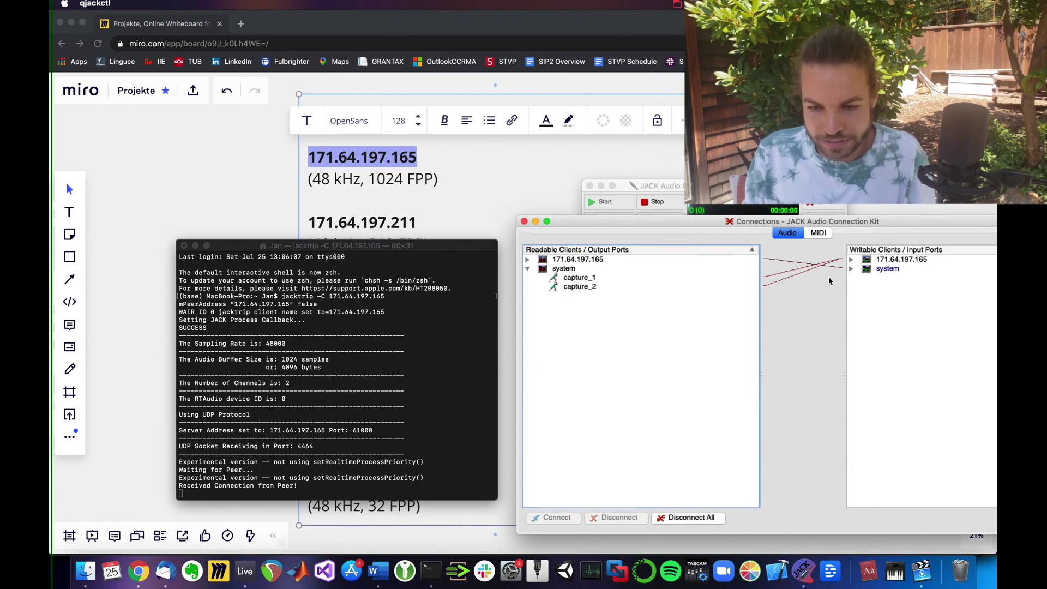
{"action": "left_click", "coordinate": [853, 270]}
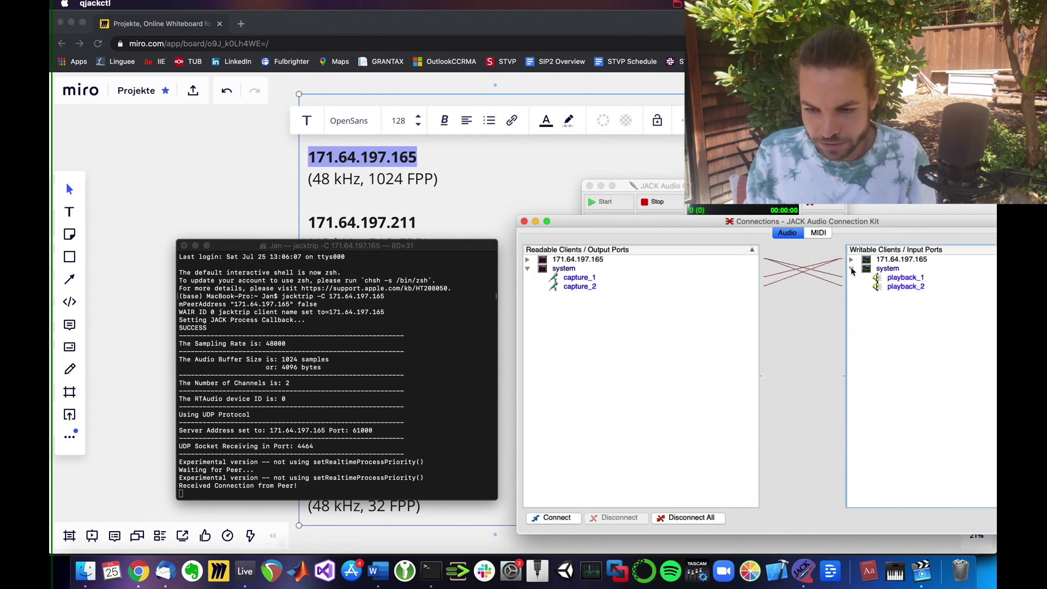
{"action": "left_click", "coordinate": [527, 260]}
{"action": "left_click", "coordinate": [852, 260]}
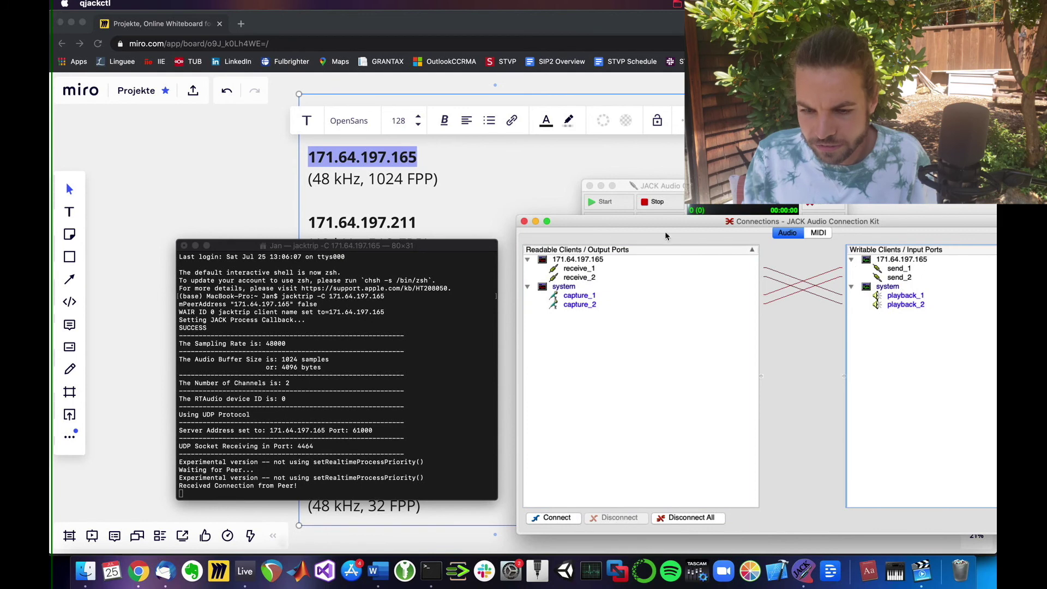
{"action": "left_click", "coordinate": [576, 260]}
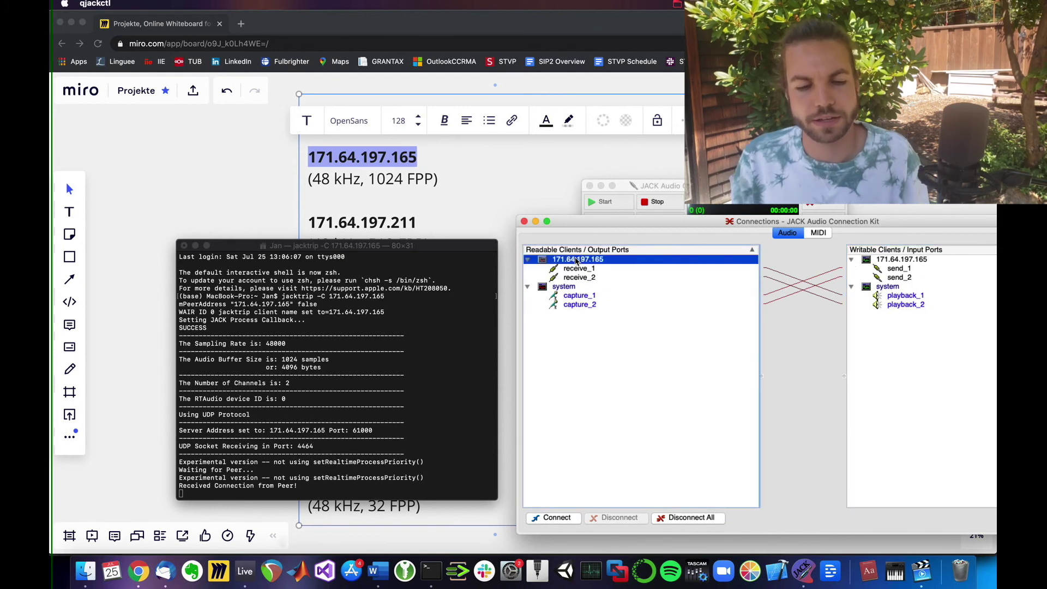
{"action": "left_click_drag", "start_coordinate": [620, 224], "coordinate": [616, 227]}
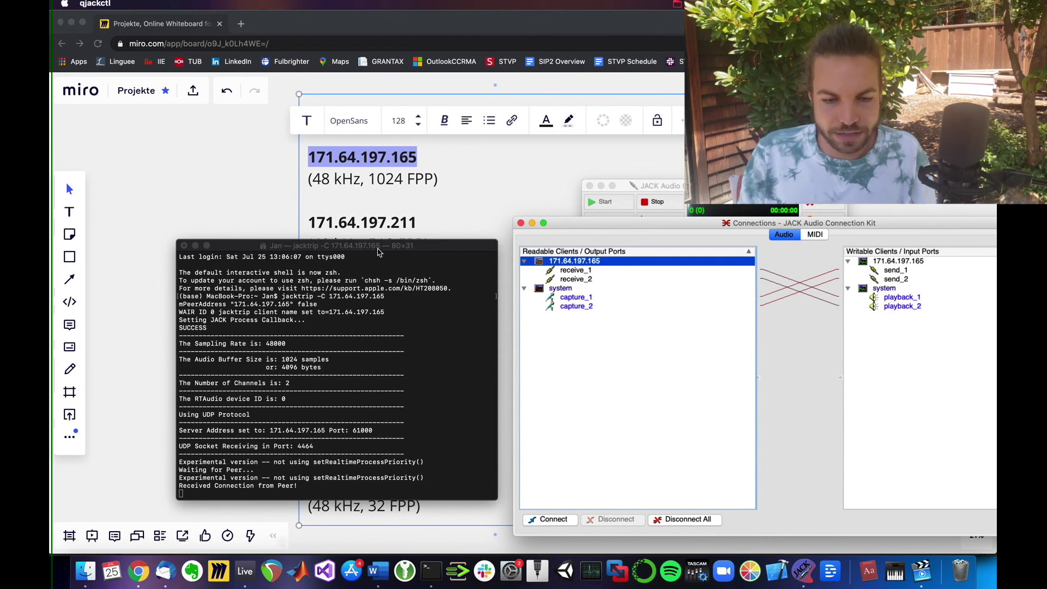
{"action": "left_click_drag", "start_coordinate": [378, 251], "coordinate": [354, 251]}
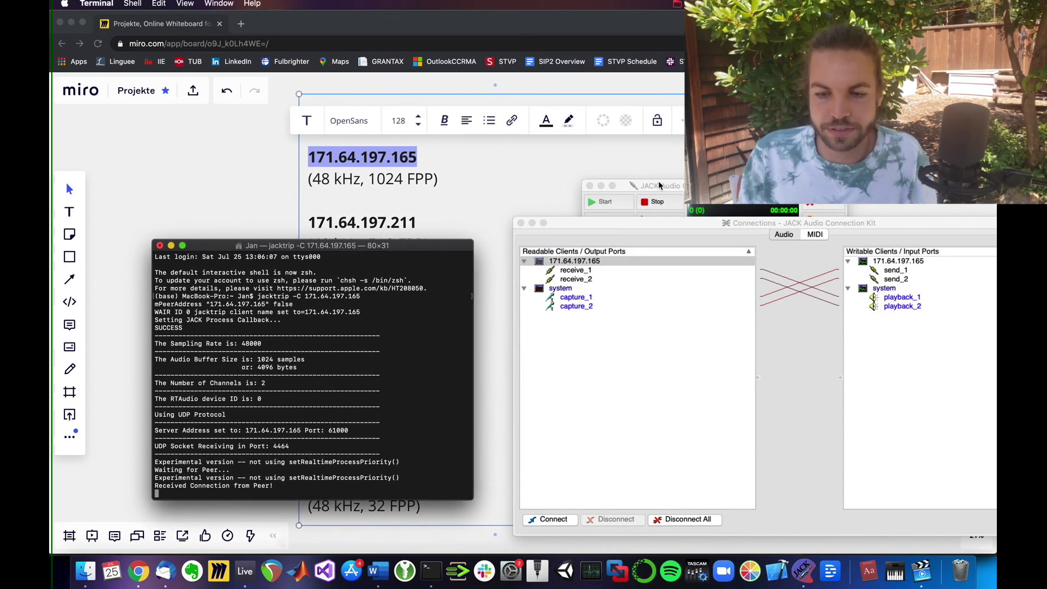
{"action": "left_click_drag", "start_coordinate": [659, 186], "coordinate": [657, 143]}
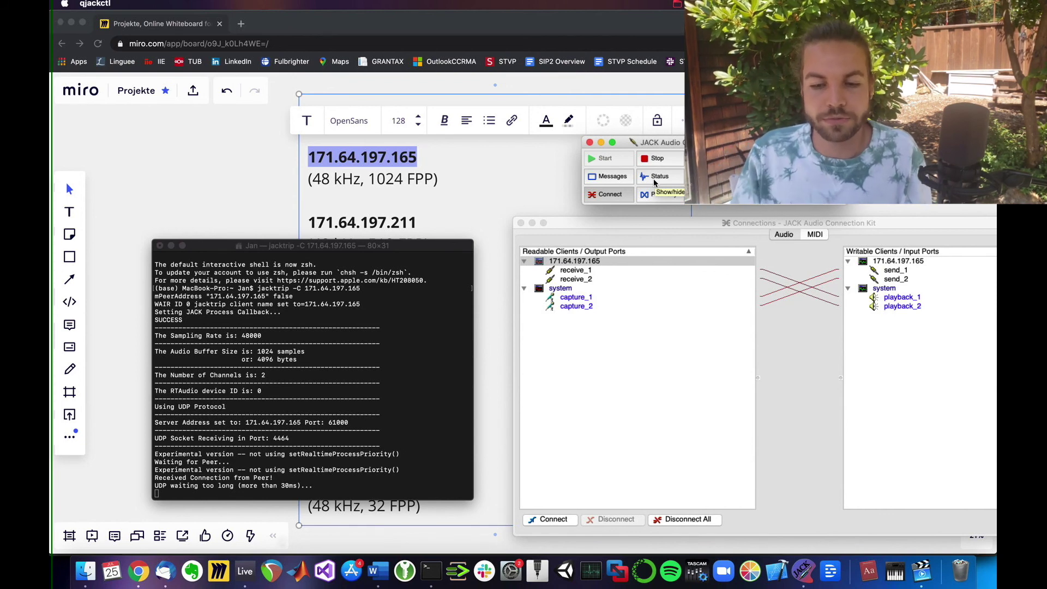
{"action": "left_click", "coordinate": [410, 304]}
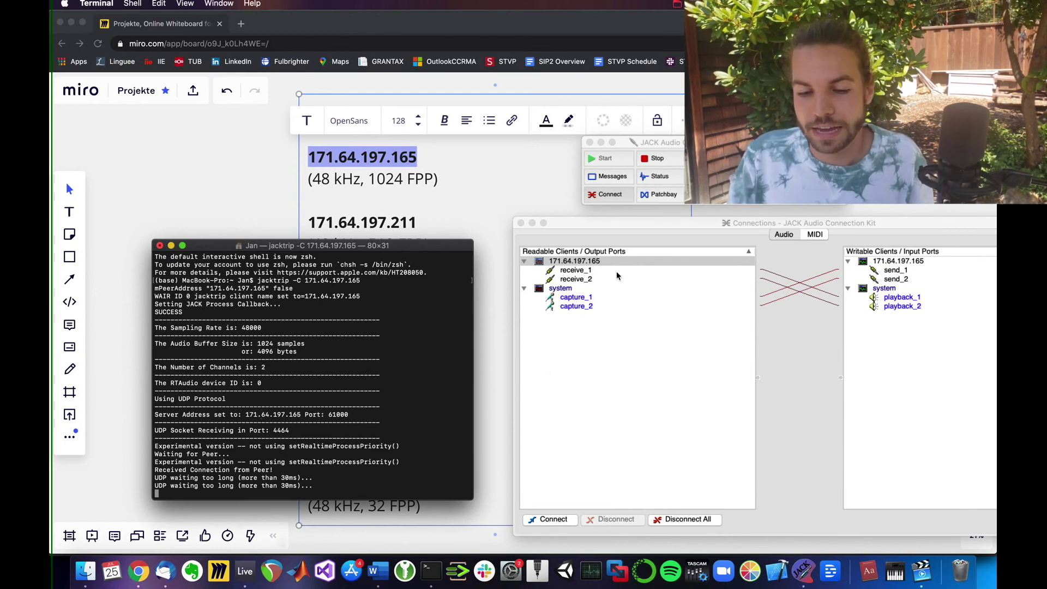
{"action": "left_click", "coordinate": [649, 223]}
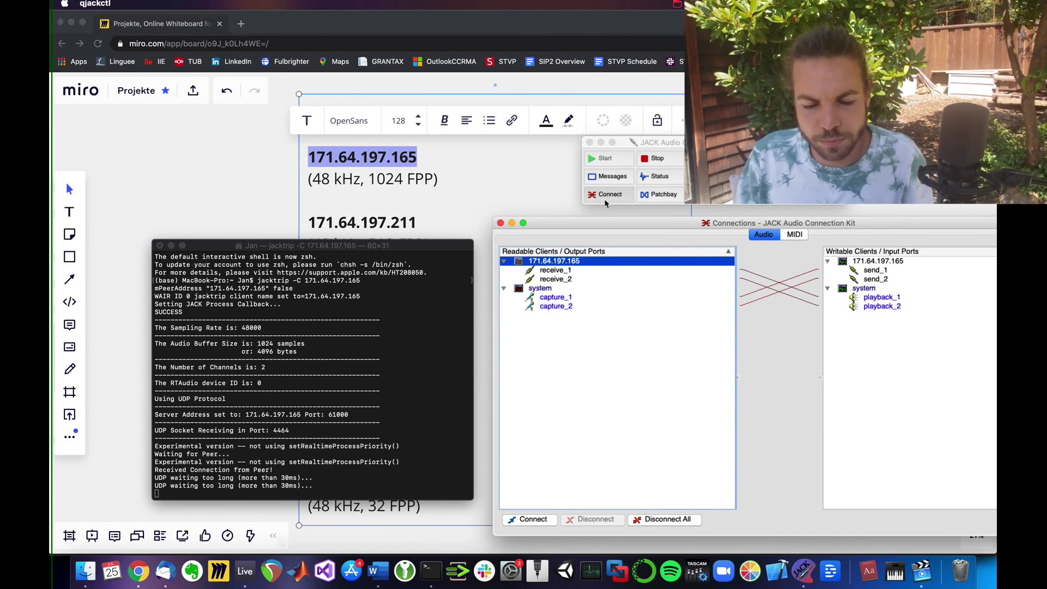
Disconnect all existing connections, then connect system capture_1 to send_1.
{"action": "left_click", "coordinate": [555, 298]}
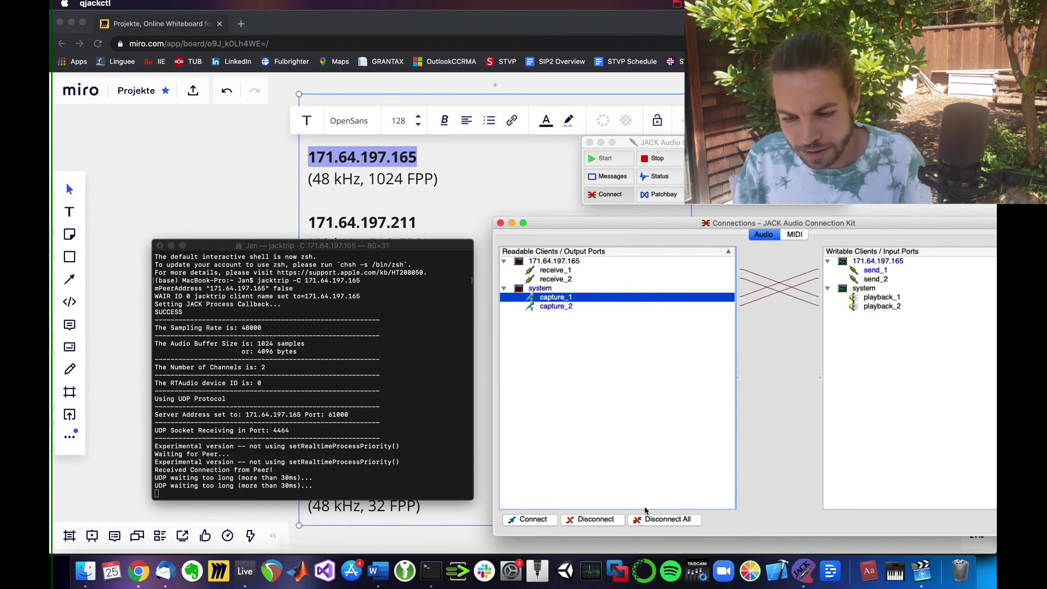
{"action": "left_click", "coordinate": [652, 524]}
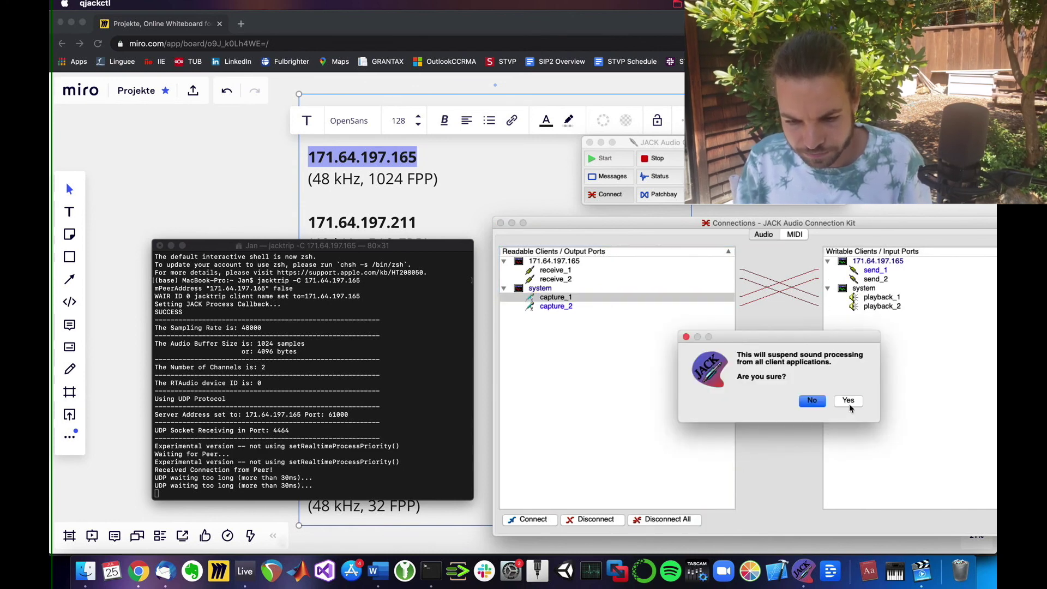
{"action": "left_click", "coordinate": [848, 401]}
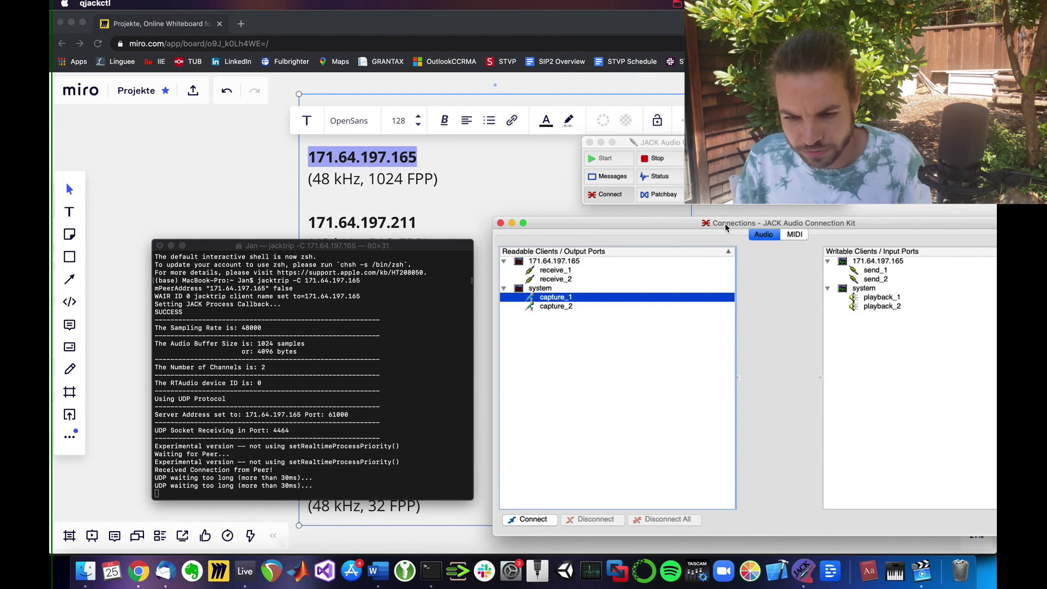
{"action": "left_click_drag", "start_coordinate": [725, 224], "coordinate": [721, 218]}
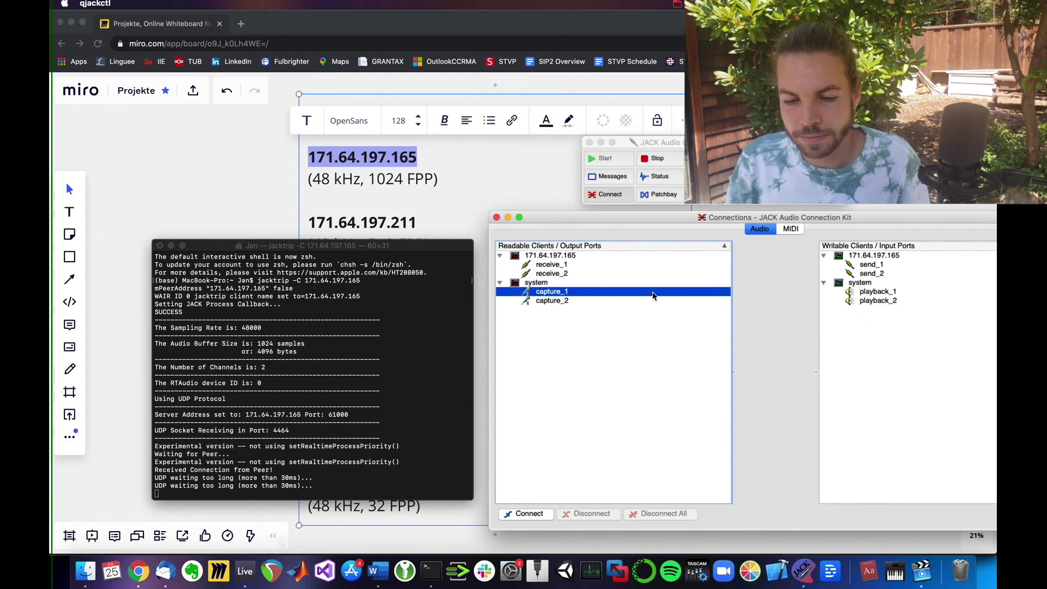
{"action": "left_click", "coordinate": [869, 265]}
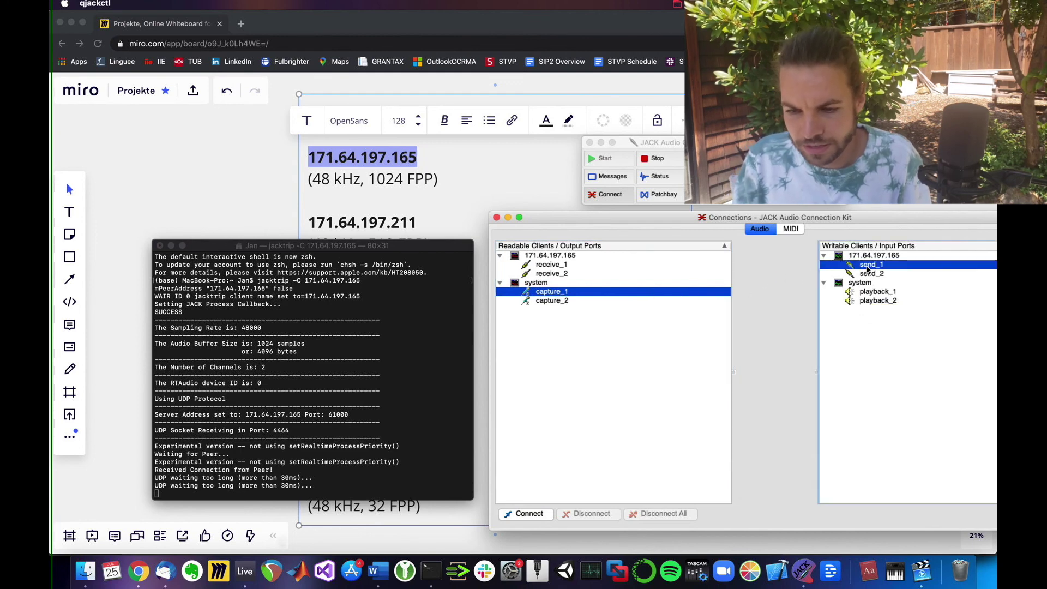
{"action": "left_click", "coordinate": [522, 513]}
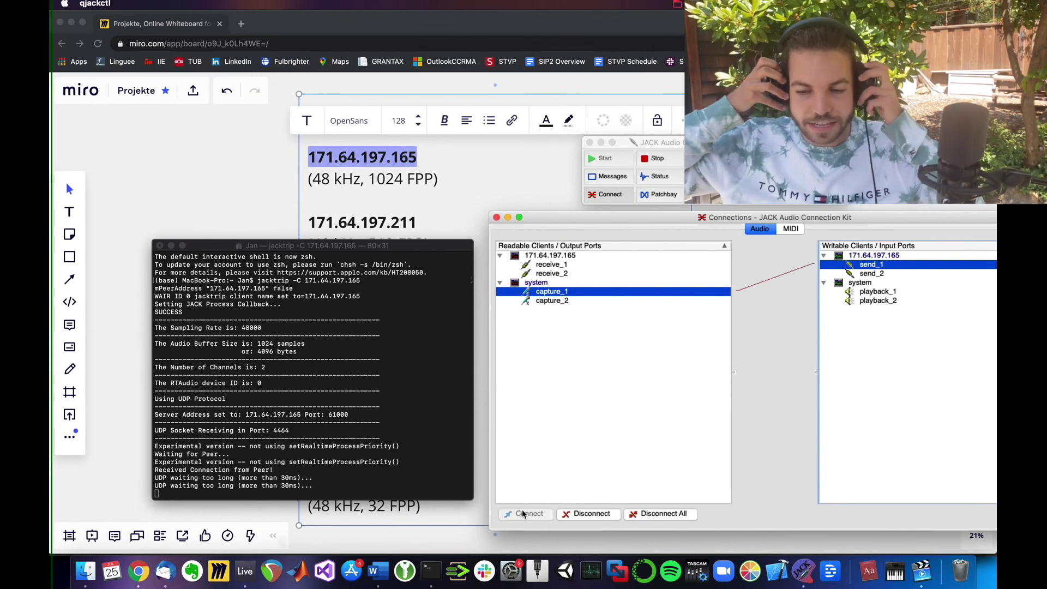
{"action": "left_click", "coordinate": [558, 266]}
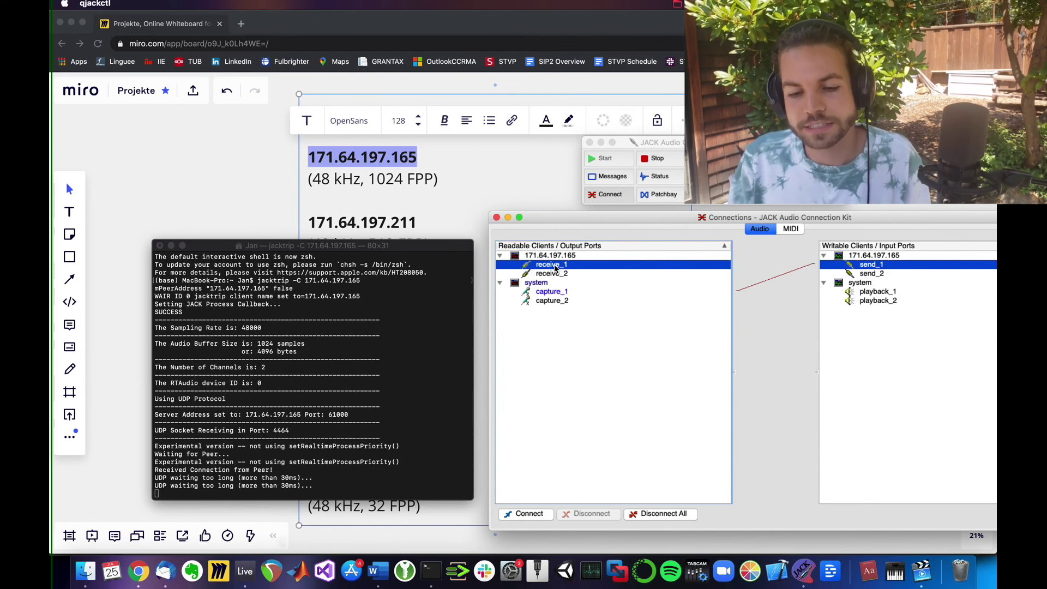
{"action": "left_click", "coordinate": [880, 292]}
{"action": "left_click", "coordinate": [528, 515]}
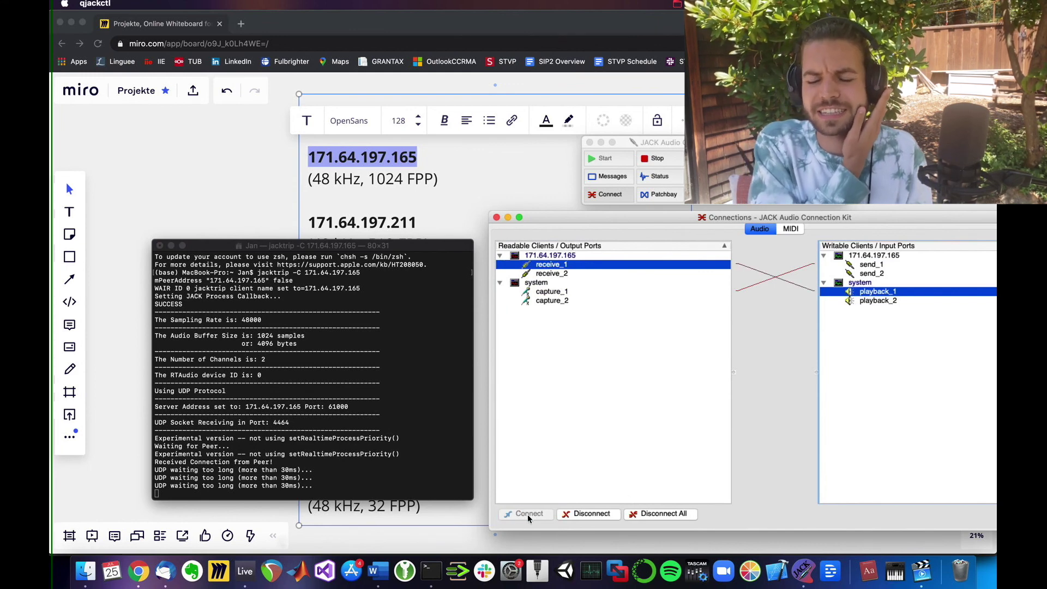
{"action": "left_click", "coordinate": [564, 515]}
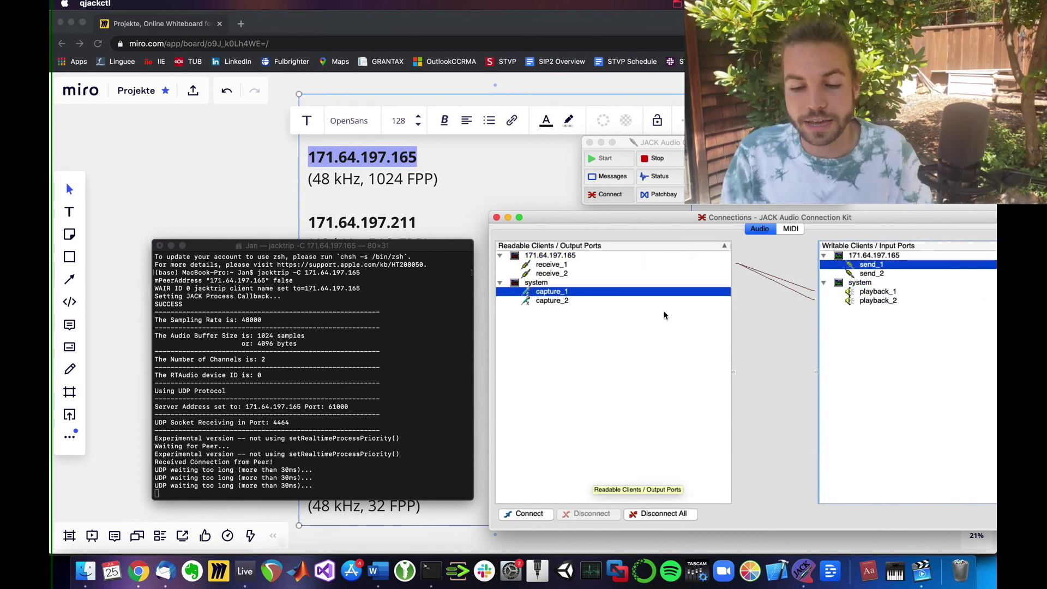
{"action": "left_click", "coordinate": [519, 515]}
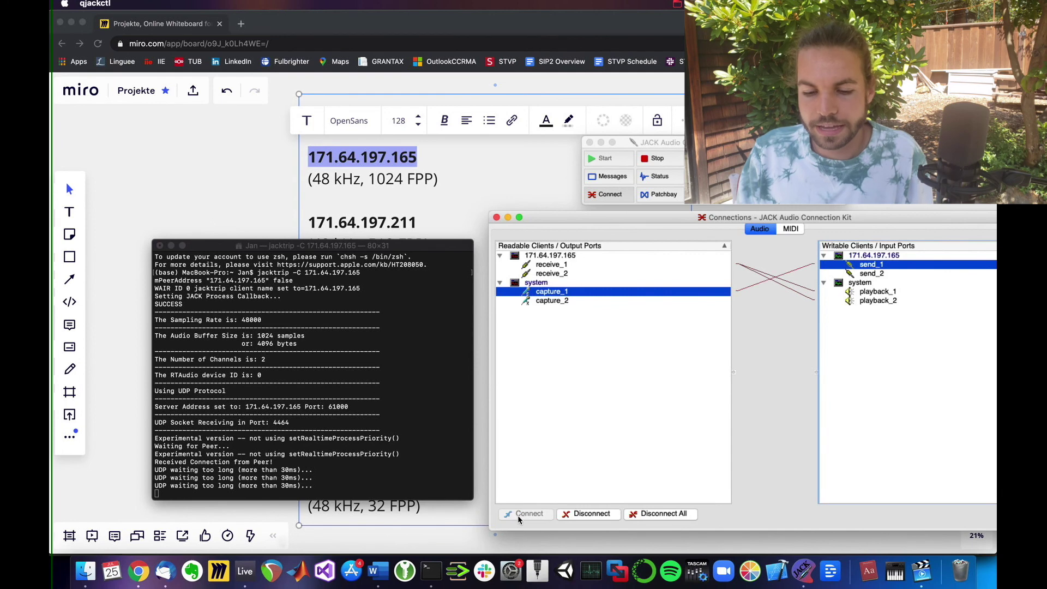
{"action": "left_click", "coordinate": [545, 265]}
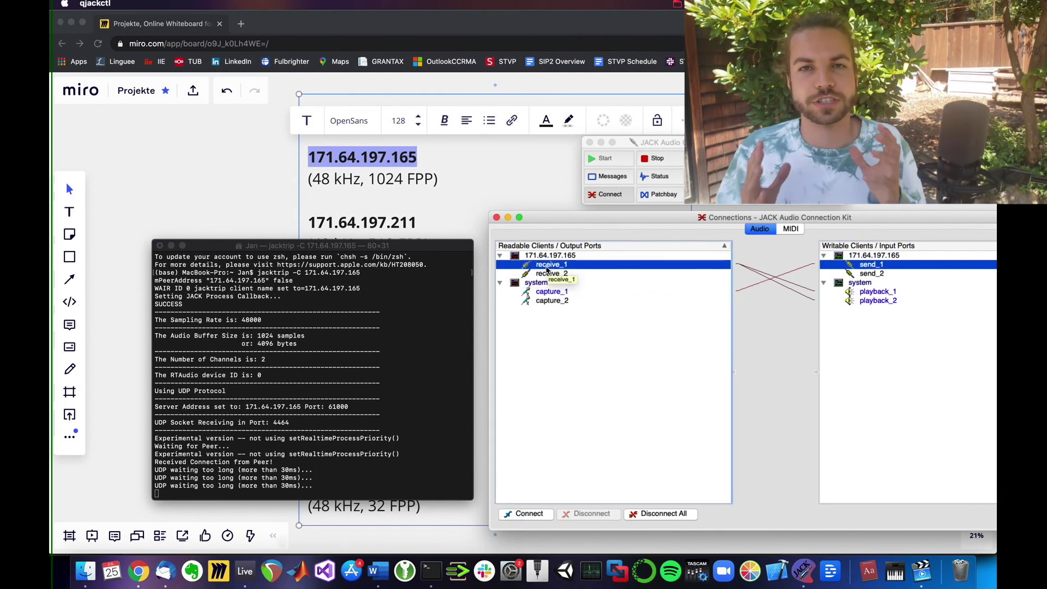
{"action": "left_click", "coordinate": [550, 275]}
{"action": "left_click", "coordinate": [552, 266]}
{"action": "left_click", "coordinate": [556, 277]}
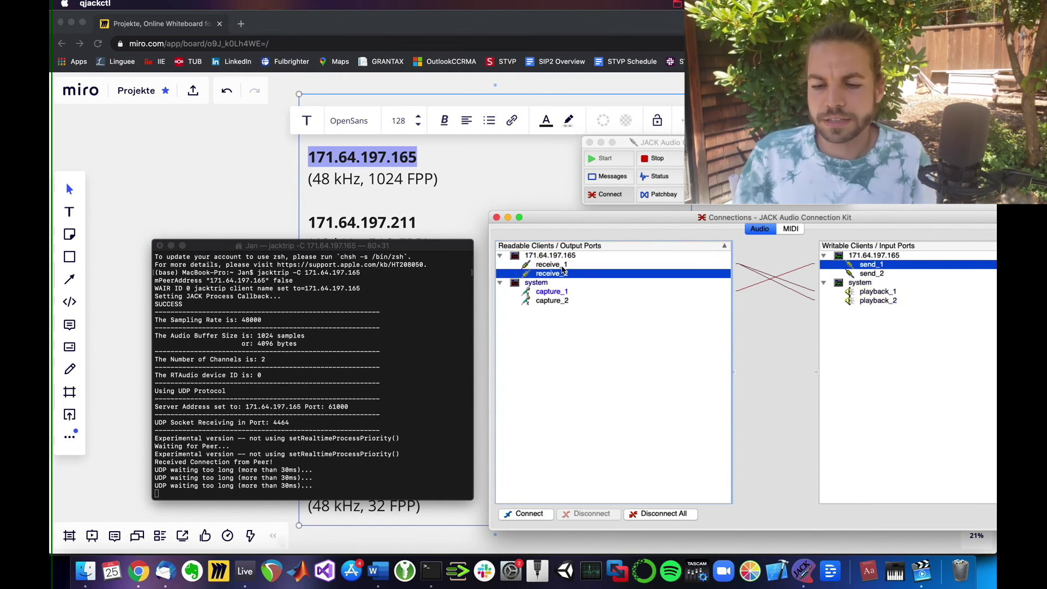
{"action": "left_click", "coordinate": [563, 266]}
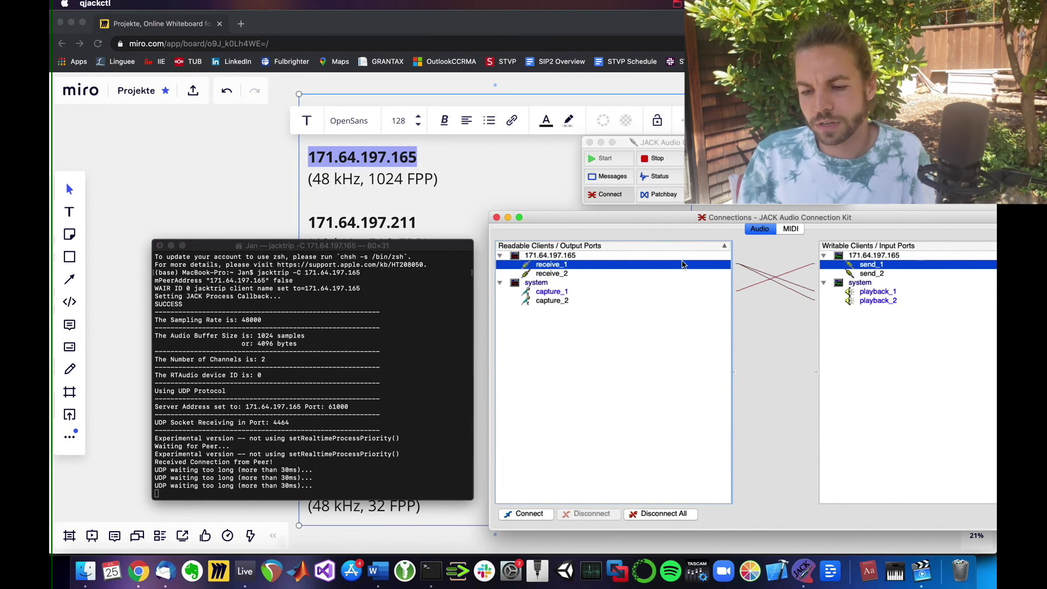
{"action": "left_click", "coordinate": [875, 292]}
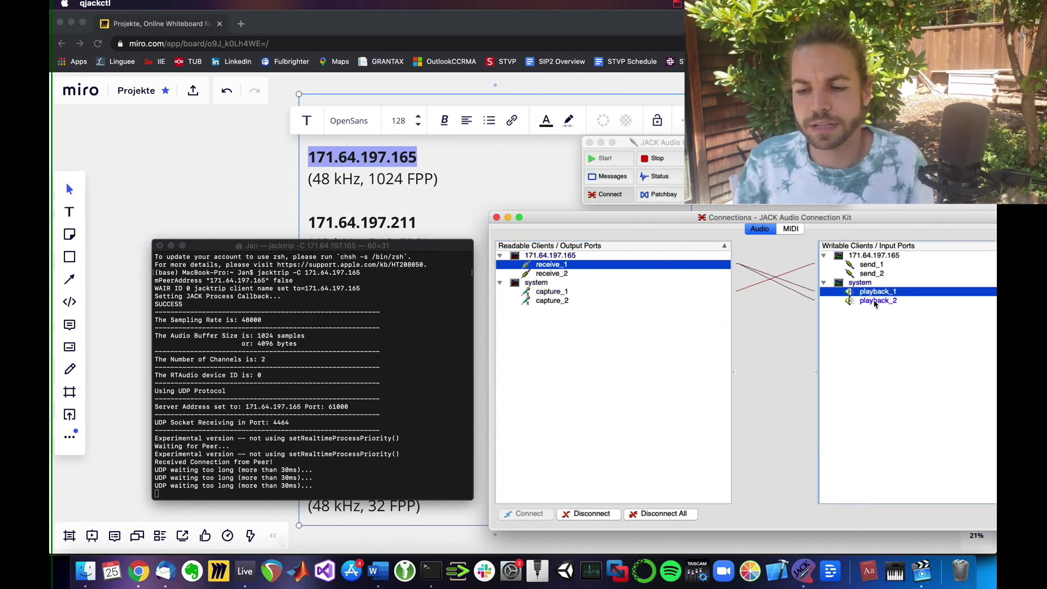
{"action": "left_click", "coordinate": [875, 302]}
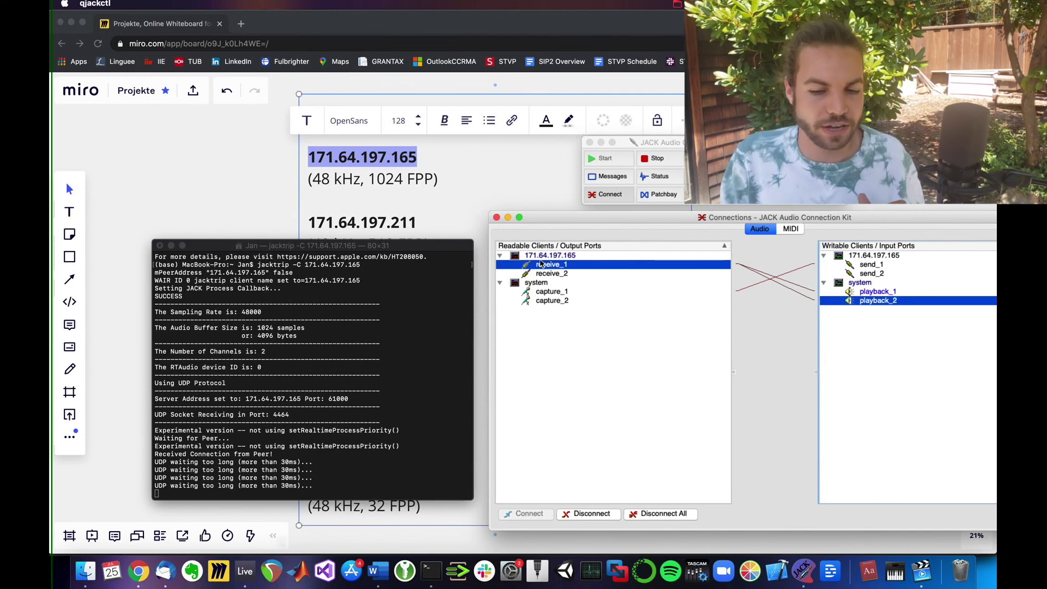
{"action": "left_click", "coordinate": [900, 292]}
{"action": "left_click", "coordinate": [896, 302]}
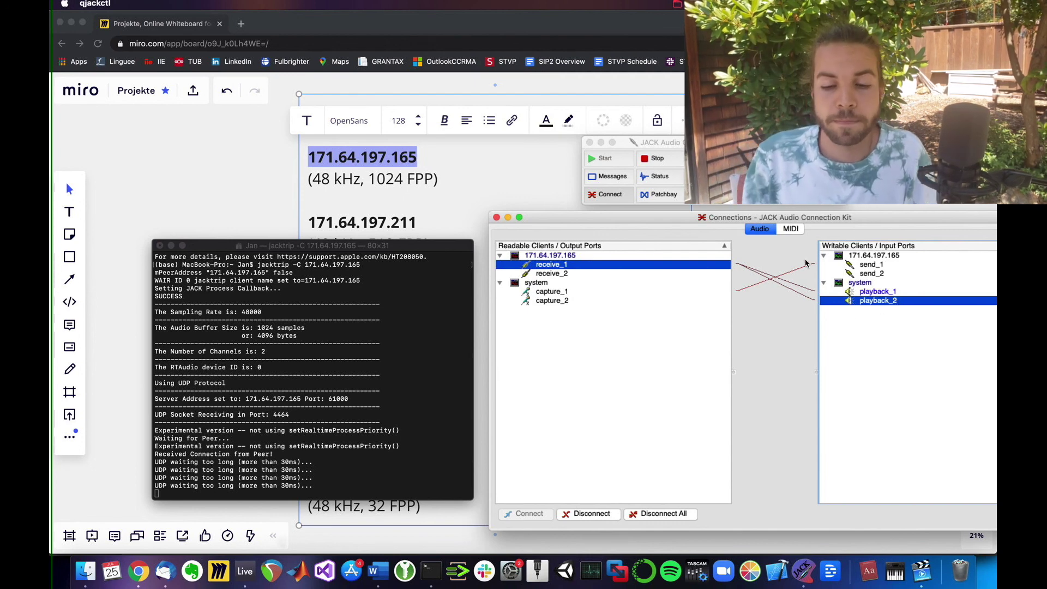
{"action": "left_click", "coordinate": [278, 245]}
Resize Terminal to 80x40 and highlight the jacktrip -C command, client name and SUCCESS lines.
{"action": "left_click_drag", "start_coordinate": [281, 240], "coordinate": [286, 168]}
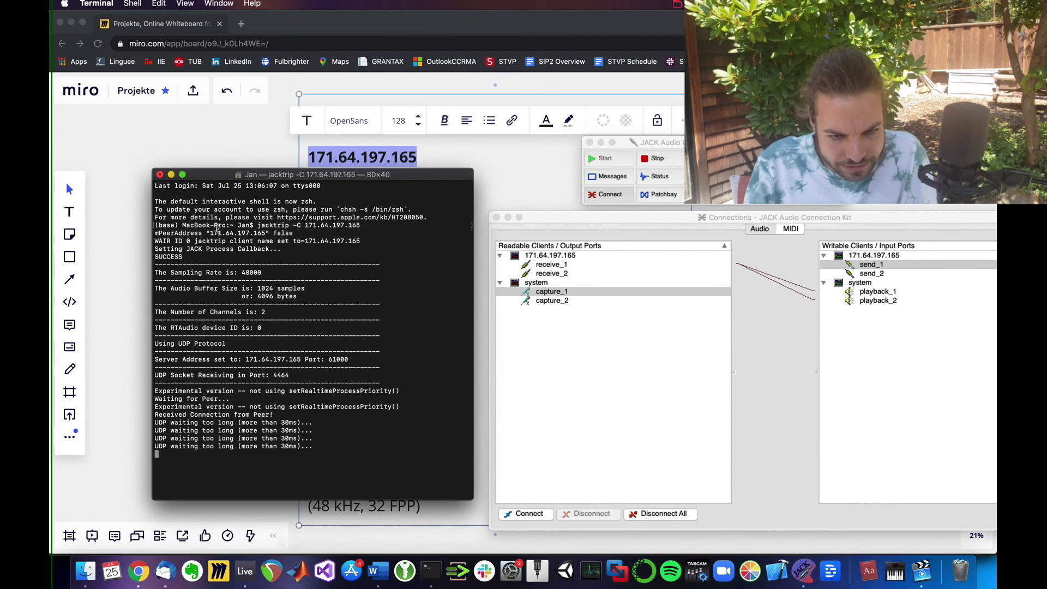
{"action": "left_click_drag", "start_coordinate": [258, 225], "coordinate": [361, 228]}
{"action": "left_click_drag", "start_coordinate": [166, 241], "coordinate": [364, 242]}
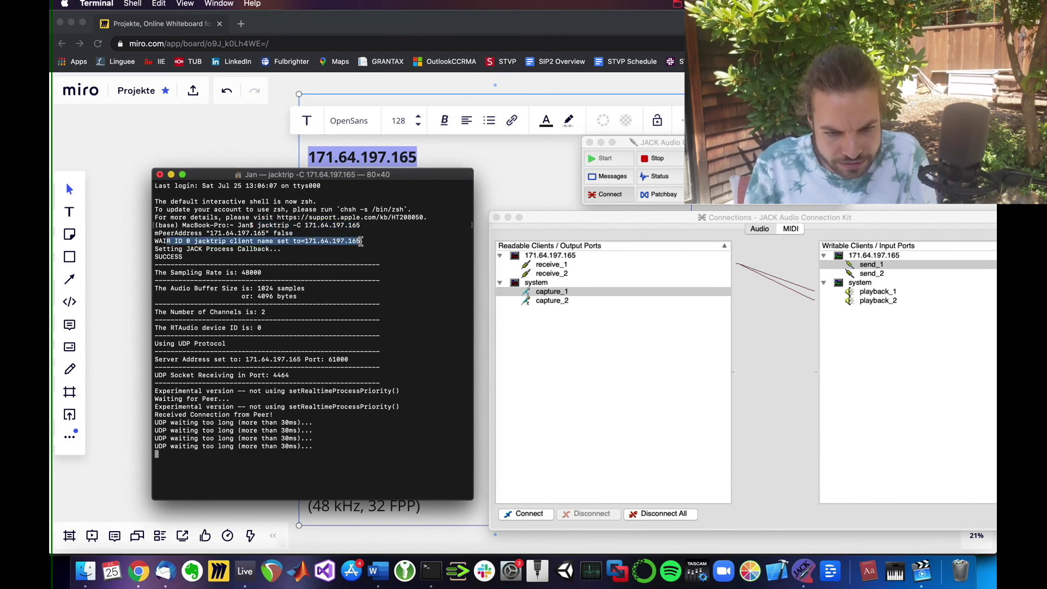
{"action": "left_click", "coordinate": [158, 248]}
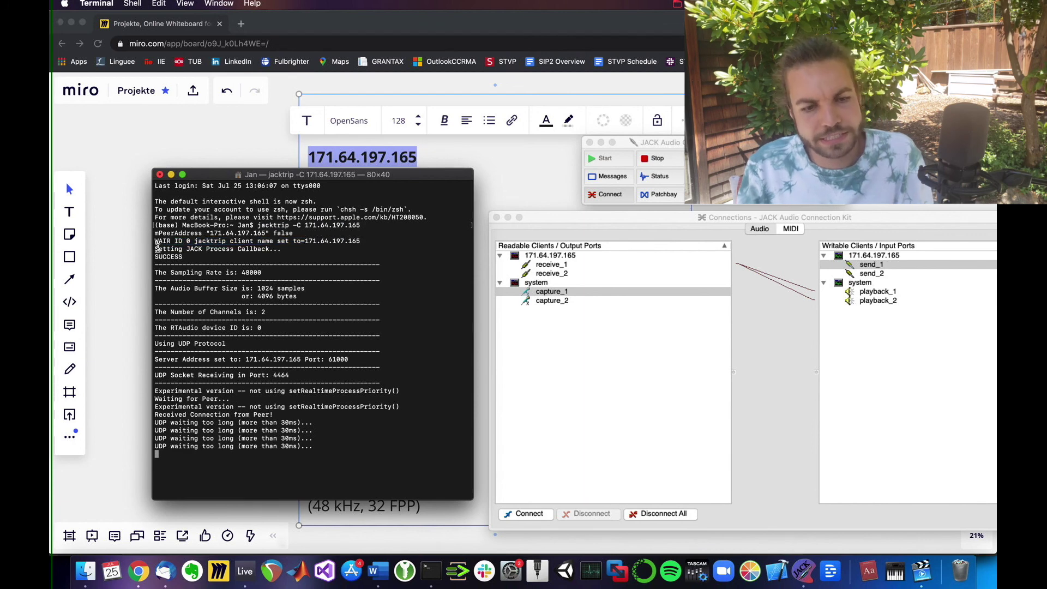
{"action": "left_click_drag", "start_coordinate": [158, 250], "coordinate": [263, 256]}
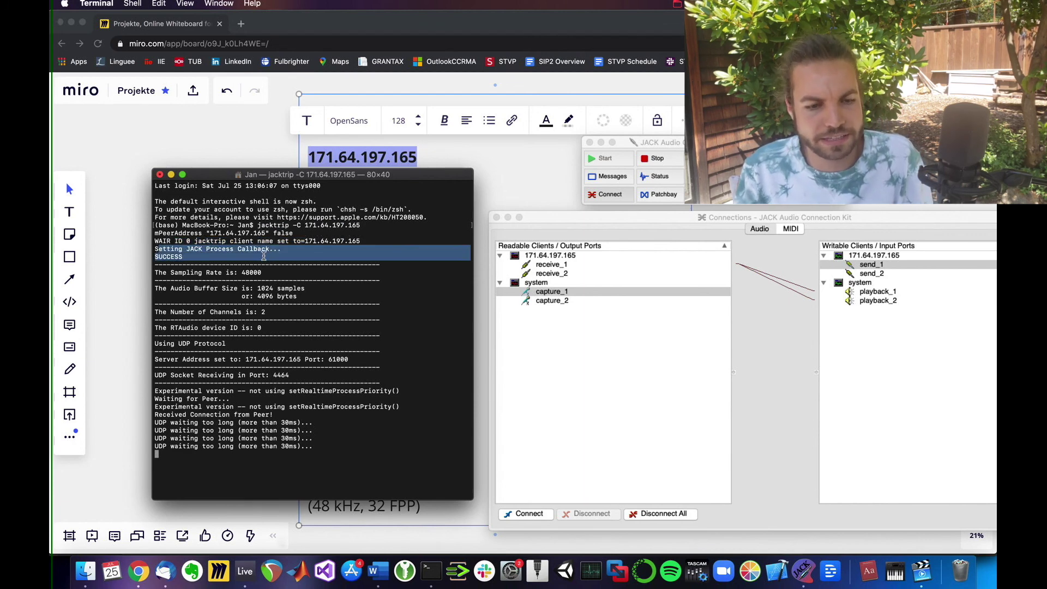
Highlight the 48000 sampling rate, 1024-sample buffer size and 4096 bytes values.
{"action": "left_click_drag", "start_coordinate": [160, 274], "coordinate": [269, 276]}
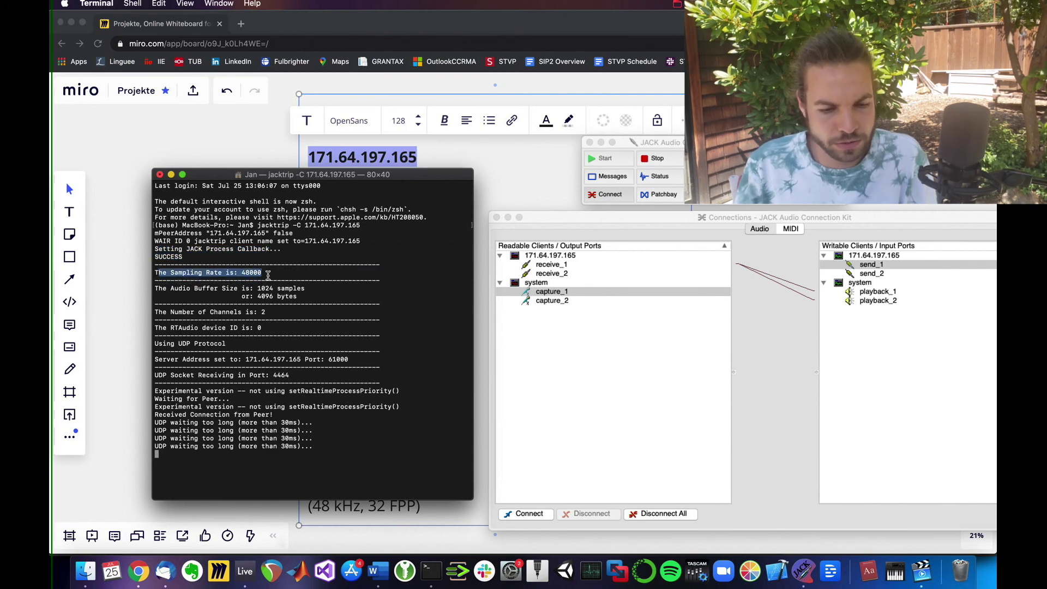
{"action": "left_click", "coordinate": [225, 290]}
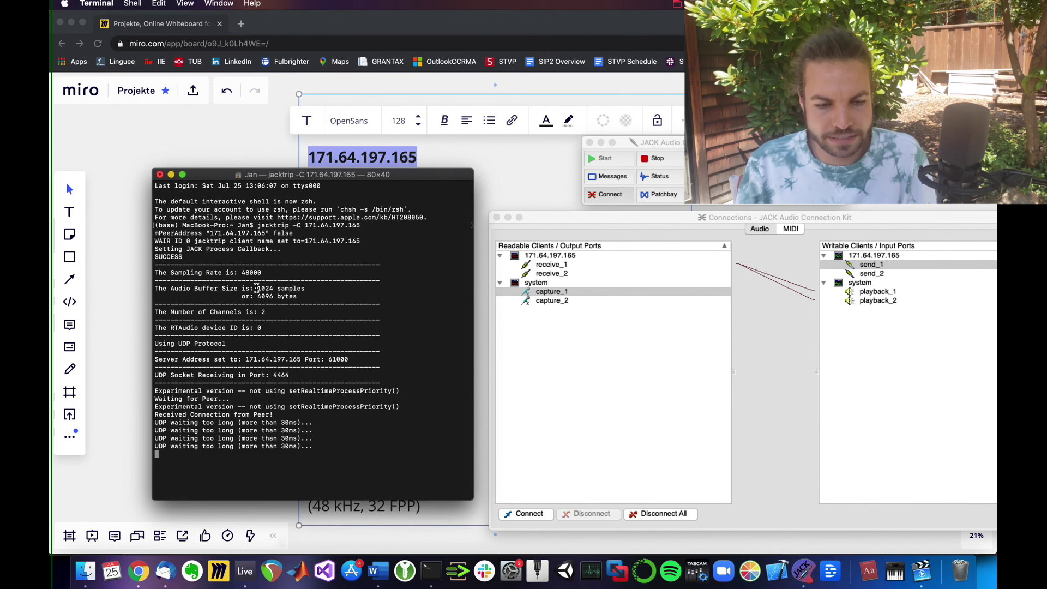
{"action": "left_click_drag", "start_coordinate": [257, 288], "coordinate": [276, 289]}
{"action": "left_click", "coordinate": [275, 291]}
{"action": "left_click_drag", "start_coordinate": [257, 296], "coordinate": [304, 295]}
{"action": "left_click", "coordinate": [304, 296]}
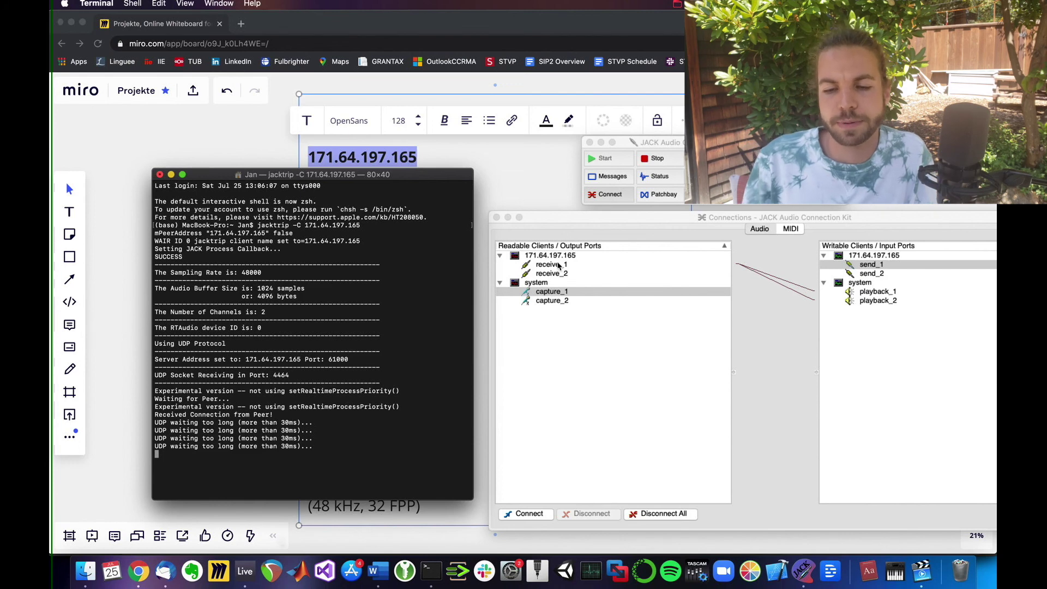
Check the capture_2→send_2 and receive_1/receive_2→playback_1/playback_2 routings.
{"action": "left_click", "coordinate": [557, 295]}
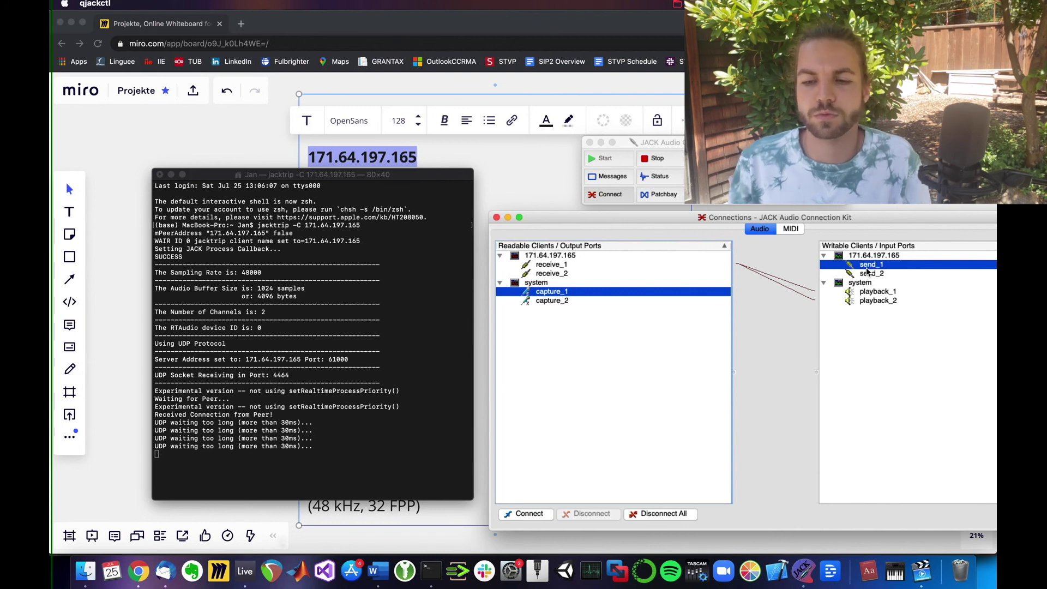
{"action": "left_click", "coordinate": [571, 304]}
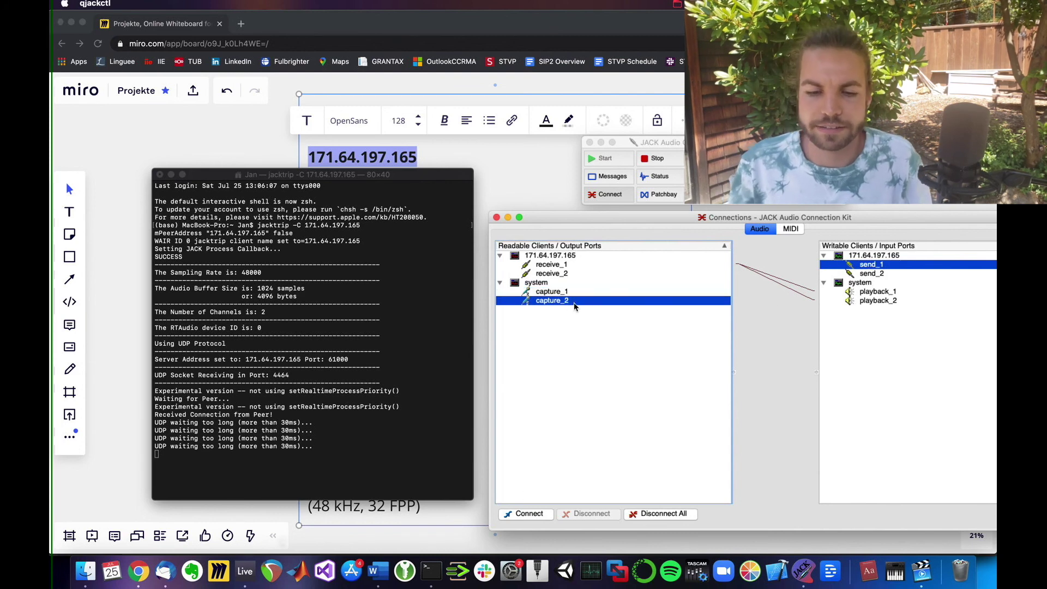
{"action": "left_click", "coordinate": [881, 276]}
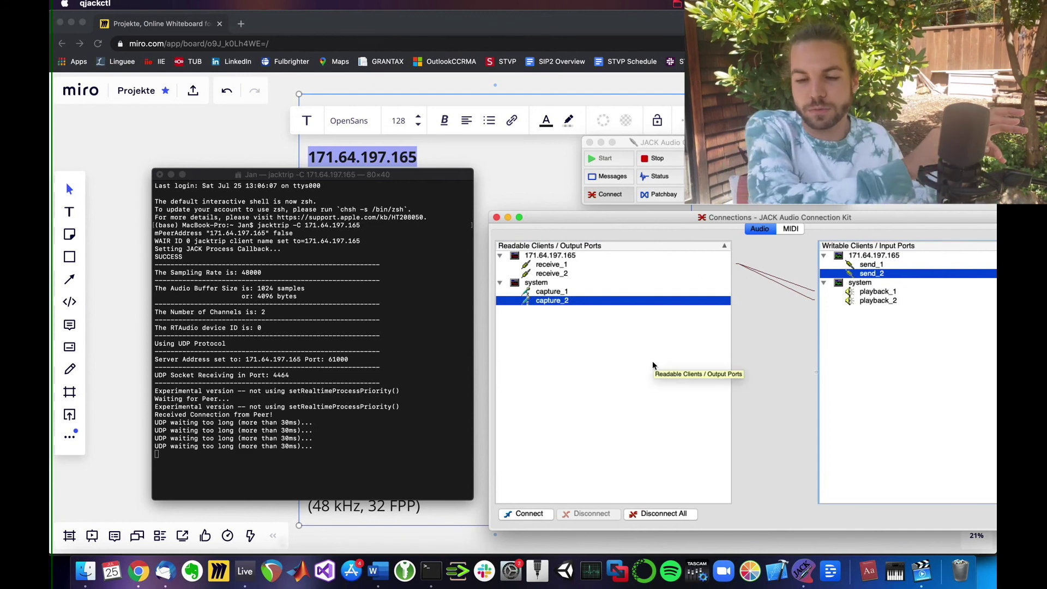
{"action": "left_click", "coordinate": [565, 266]}
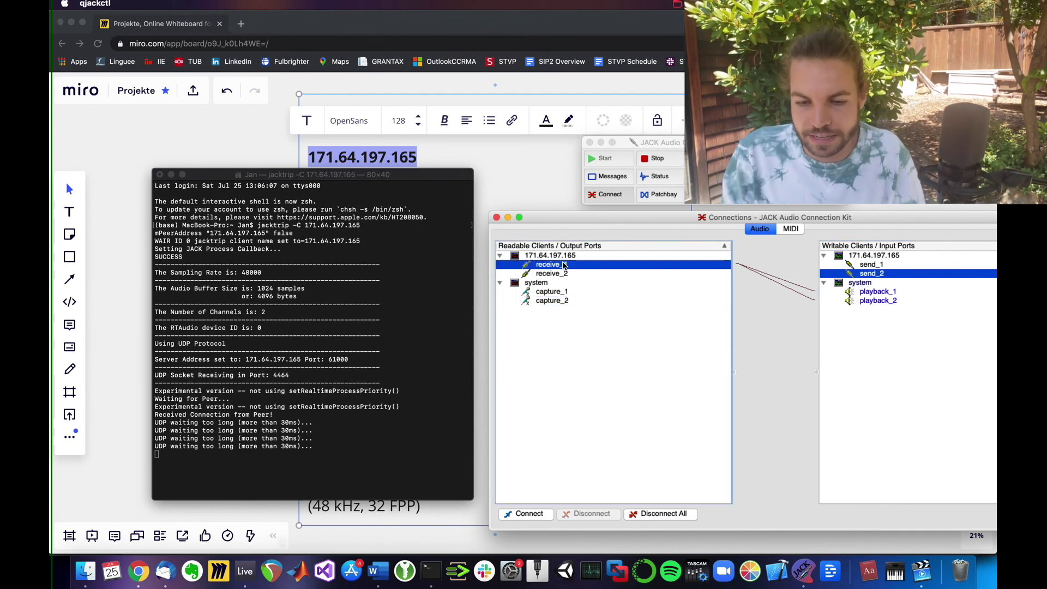
{"action": "left_click", "coordinate": [892, 291]}
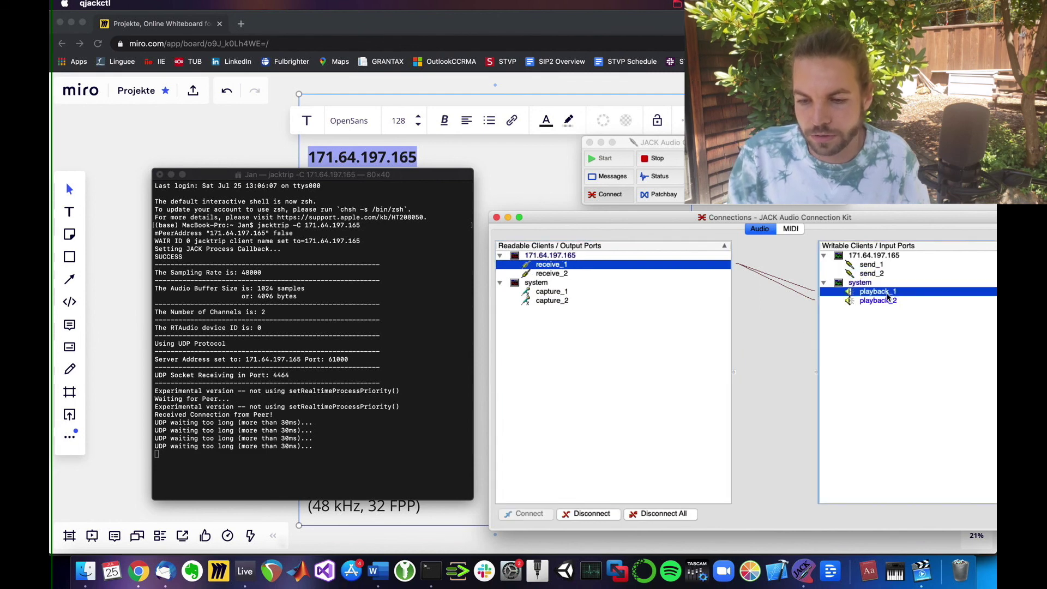
{"action": "left_click", "coordinate": [566, 273]}
{"action": "left_click", "coordinate": [851, 301]}
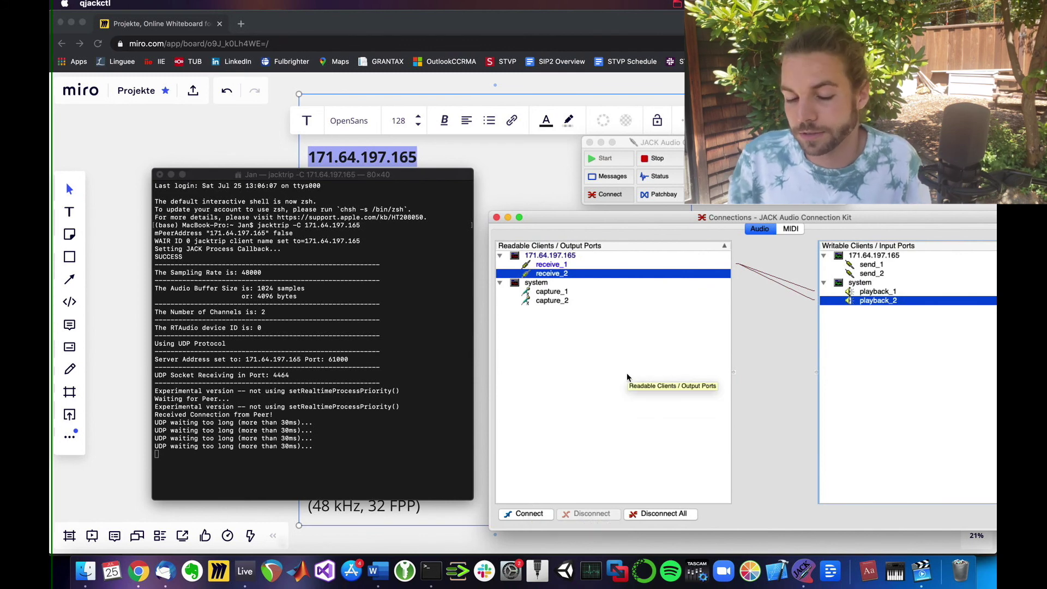
Connect system capture_1 to send_1 and verify receive_1 reaches playback_1 and playback_2.
{"action": "left_click", "coordinate": [570, 293]}
{"action": "left_click", "coordinate": [876, 267]}
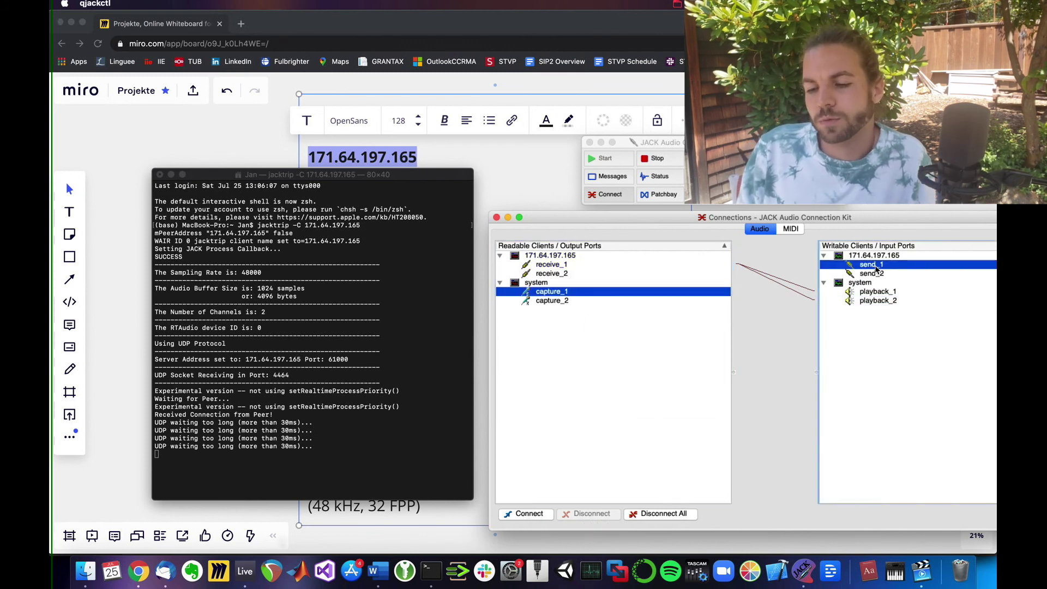
{"action": "left_click", "coordinate": [532, 514]}
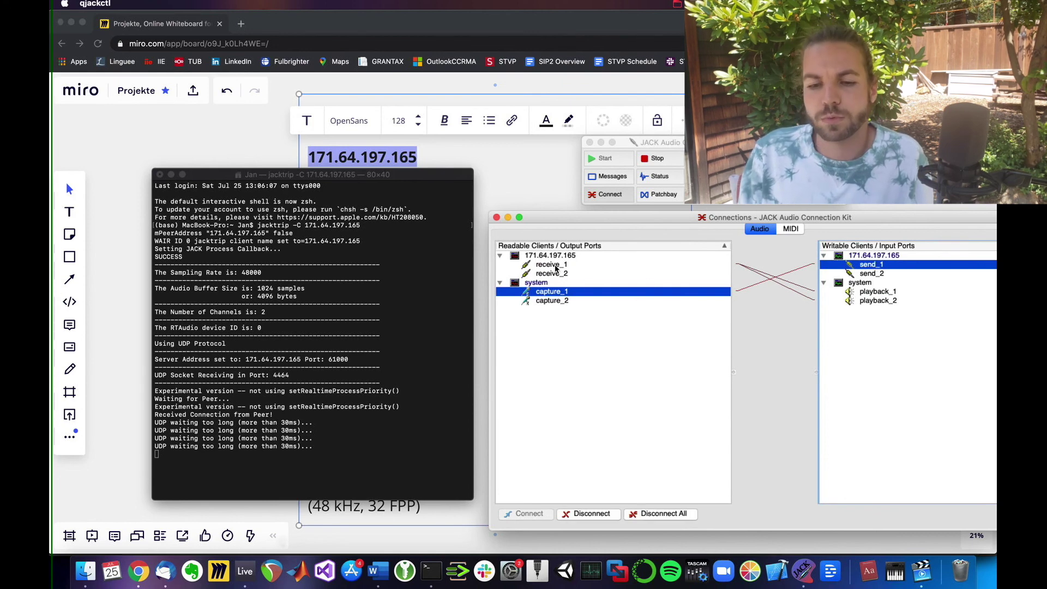
{"action": "left_click", "coordinate": [610, 265]}
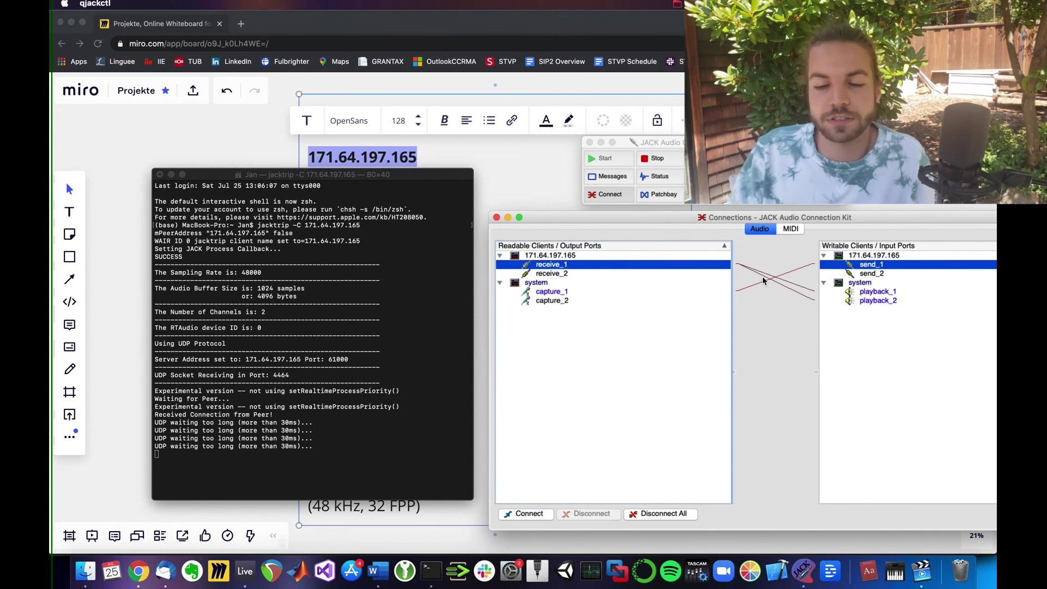
{"action": "left_click", "coordinate": [862, 293]}
{"action": "left_click", "coordinate": [866, 300]}
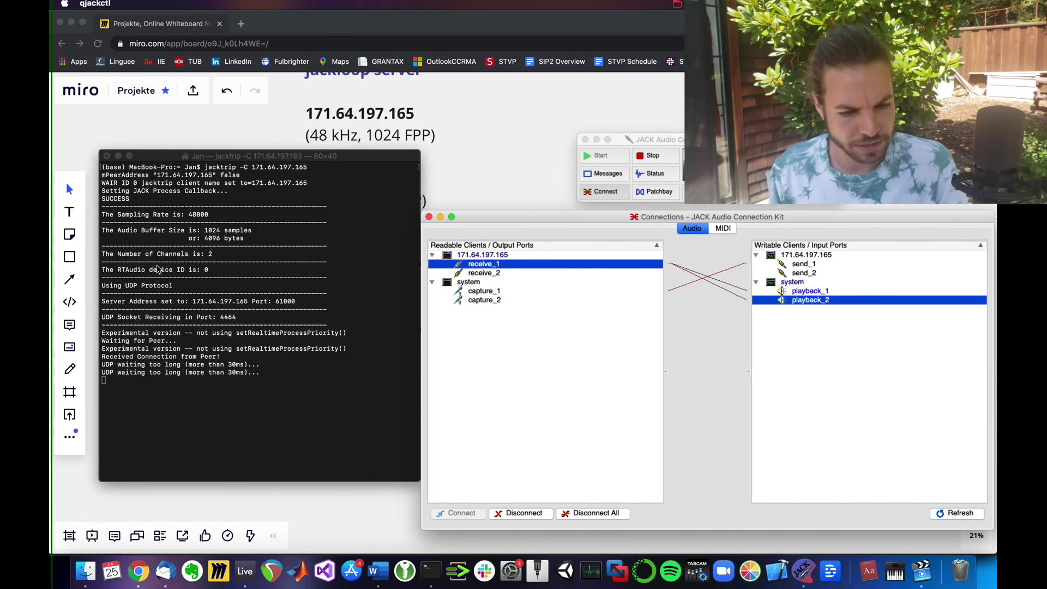
{"action": "left_click", "coordinate": [105, 289]}
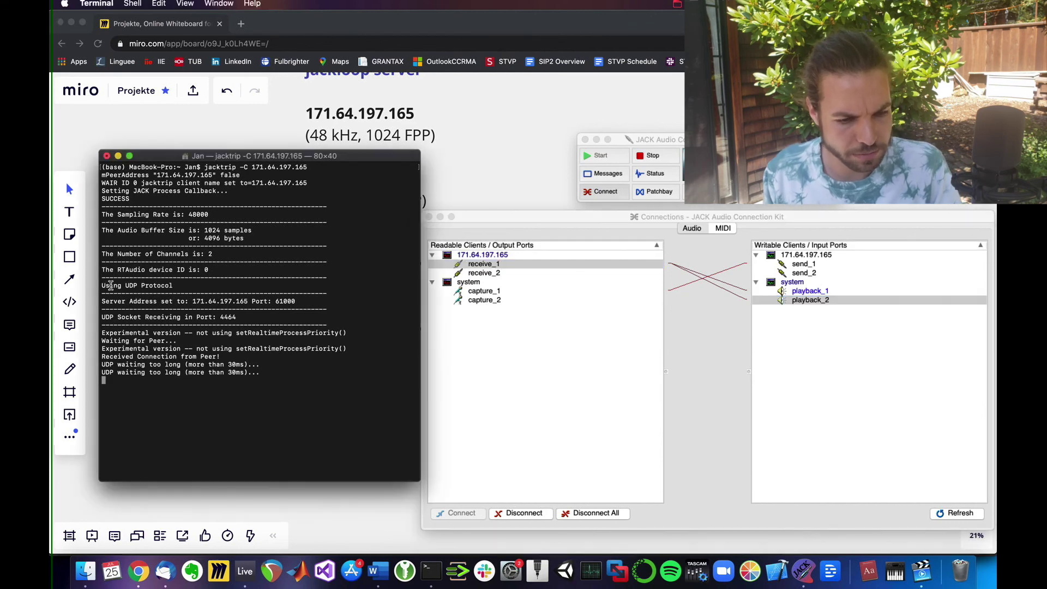
{"action": "left_click_drag", "start_coordinate": [179, 286], "coordinate": [109, 288]}
{"action": "left_click", "coordinate": [109, 288]}
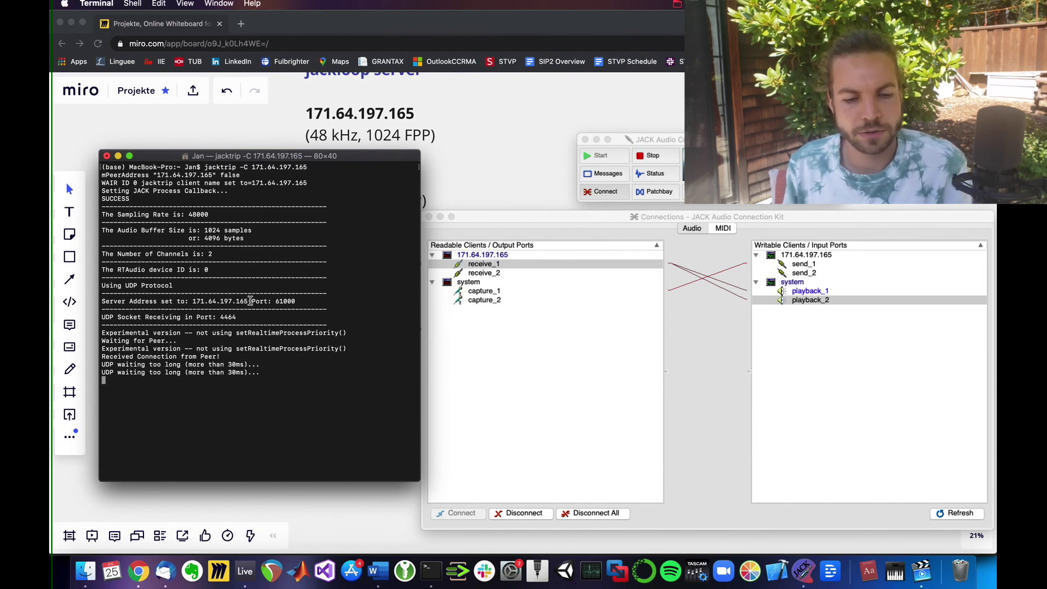
{"action": "left_click_drag", "start_coordinate": [250, 301], "coordinate": [308, 301]}
{"action": "left_click", "coordinate": [308, 301]}
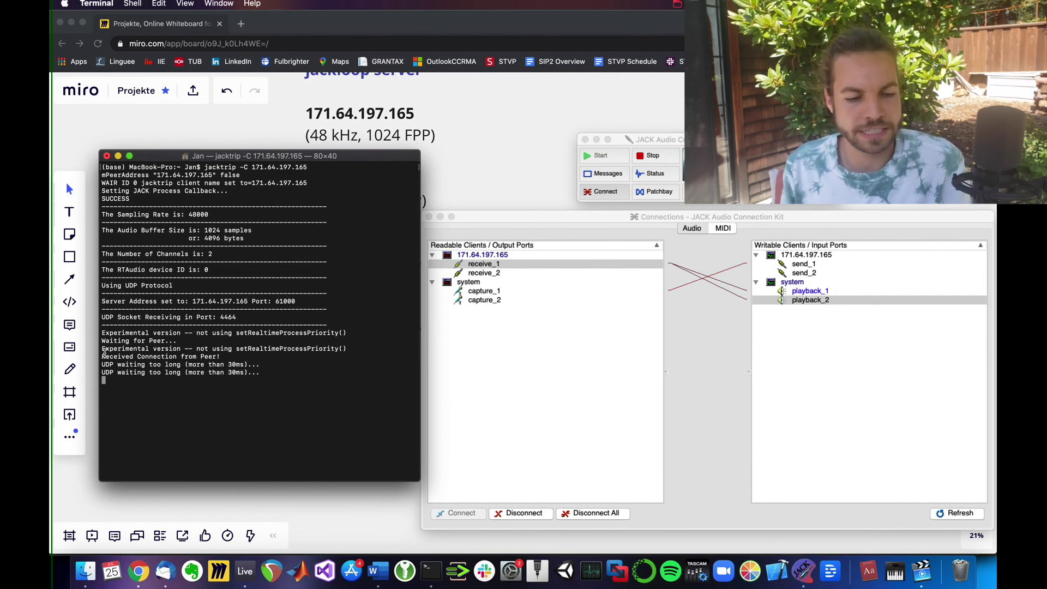
{"action": "left_click_drag", "start_coordinate": [103, 356], "coordinate": [241, 354]}
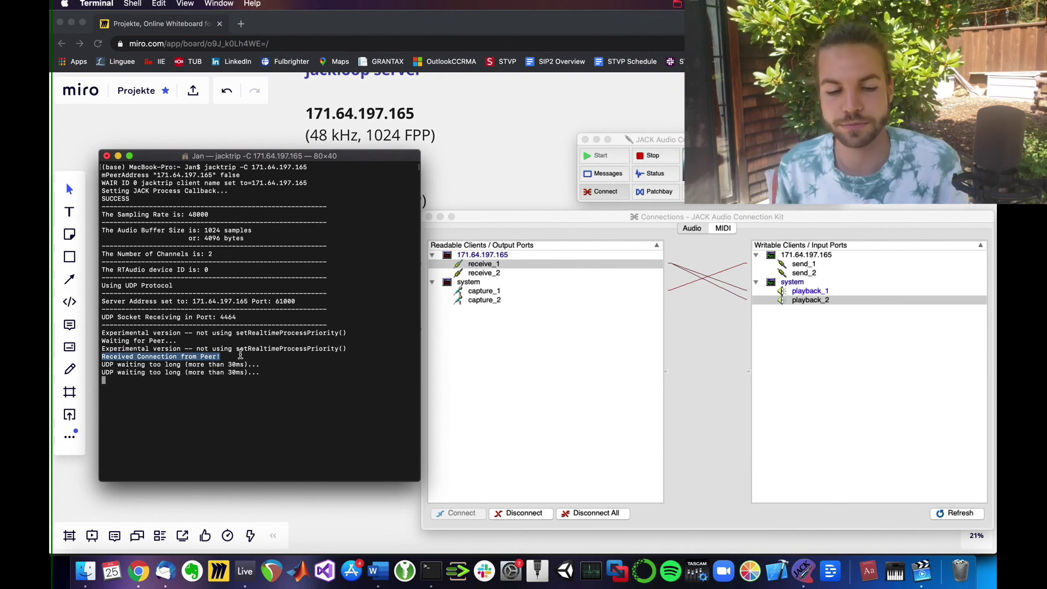
{"action": "left_click", "coordinate": [240, 355]}
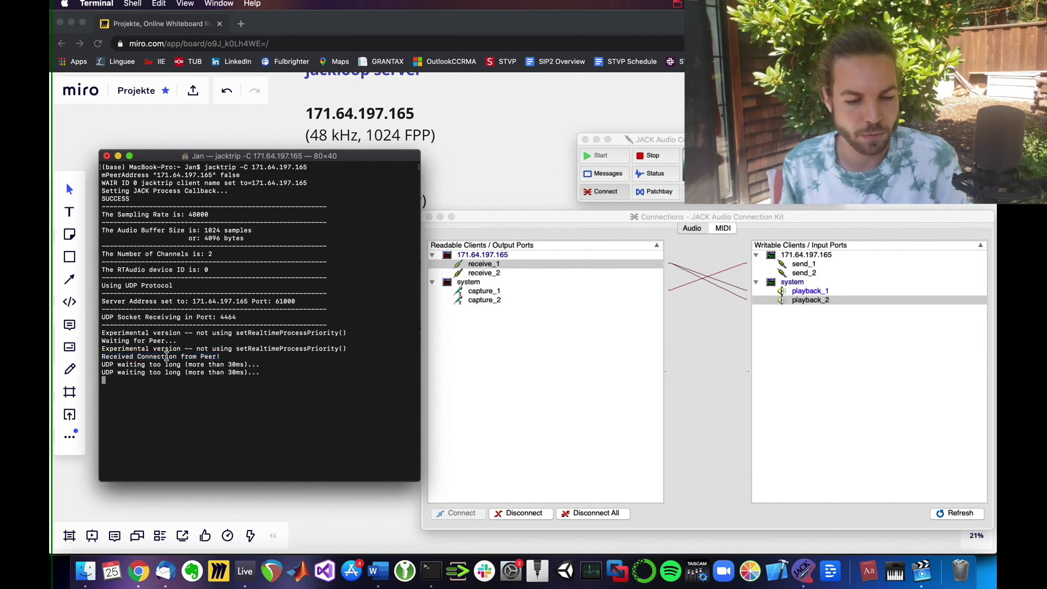
{"action": "left_click_drag", "start_coordinate": [112, 360], "coordinate": [264, 372]}
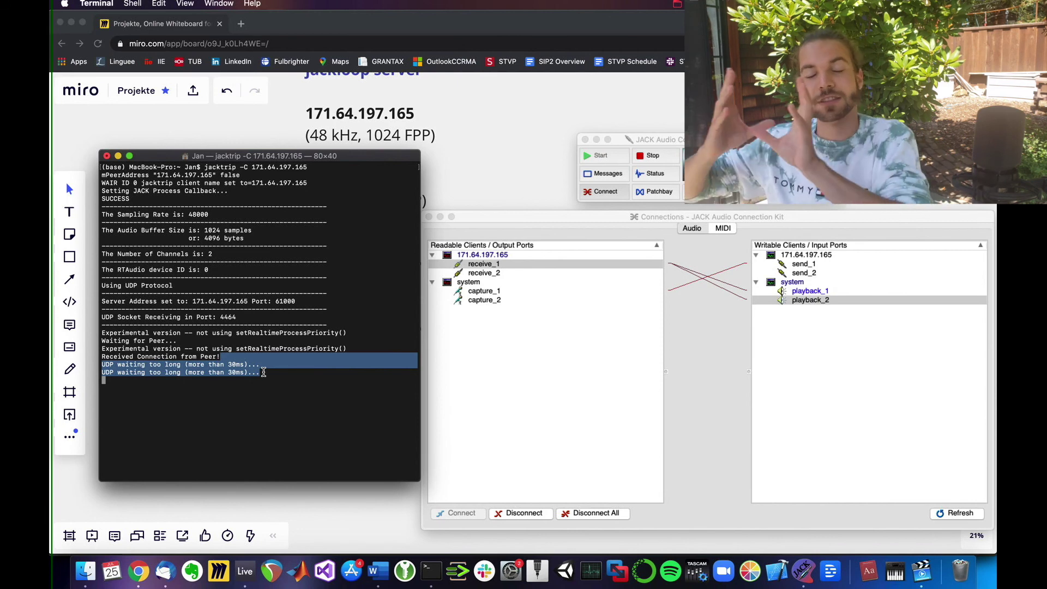
{"action": "left_click", "coordinate": [239, 365]}
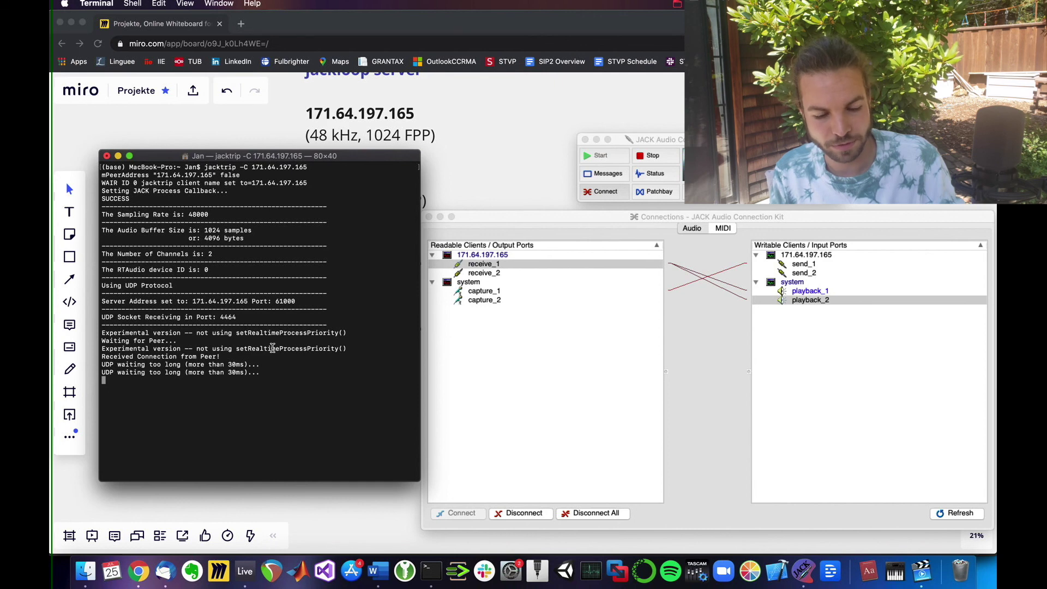
Stop the jacktrip client with Ctrl+C and halt the JACK server.
{"action": "key", "text": "ctrl+c"}
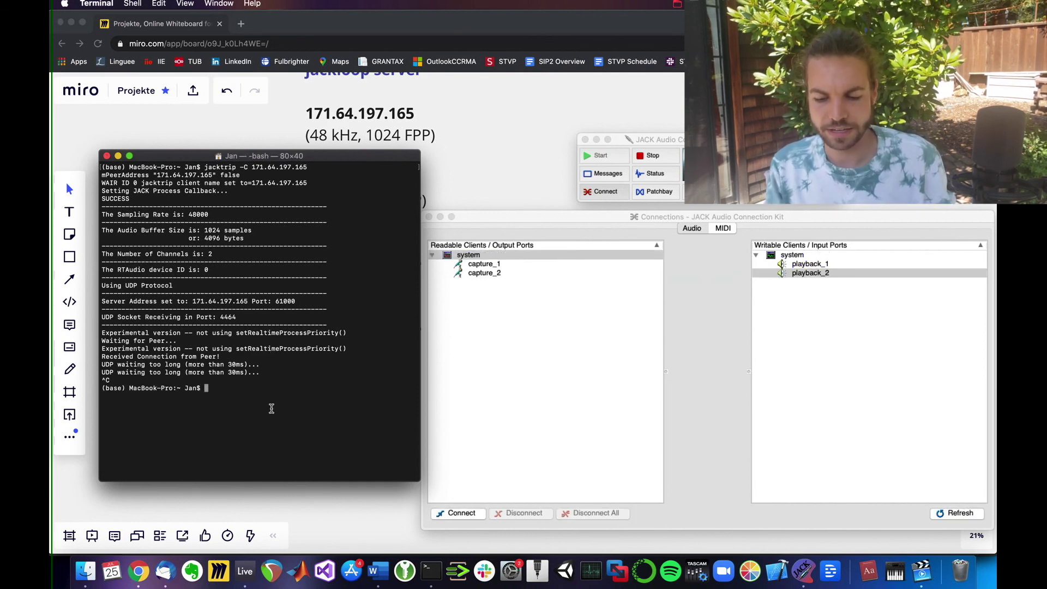
{"action": "key", "text": "Return"}
{"action": "key", "text": "Return"}
{"action": "key", "text": "Return"}
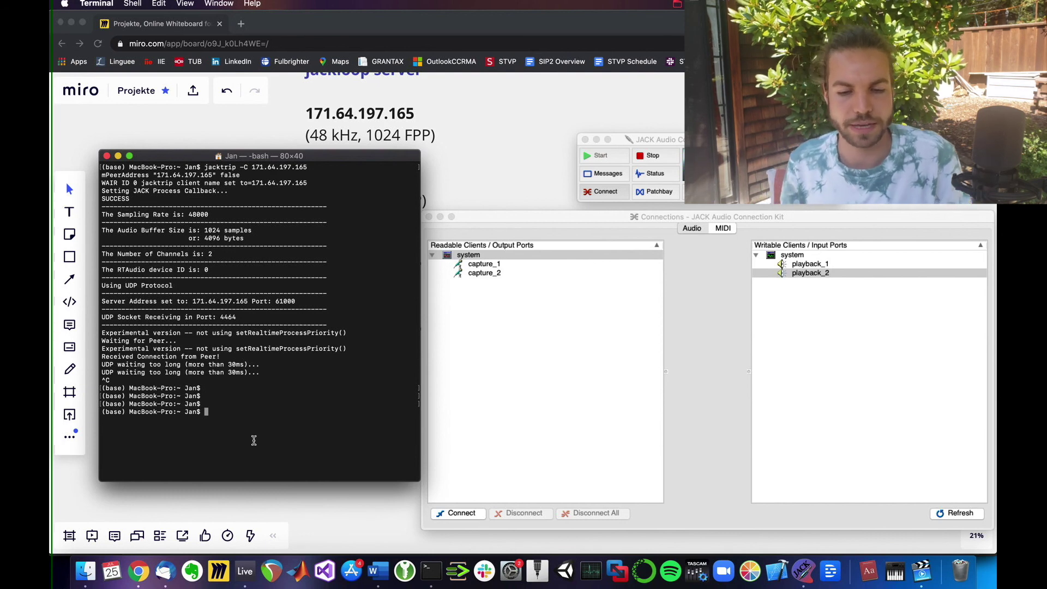
{"action": "left_click", "coordinate": [650, 158]}
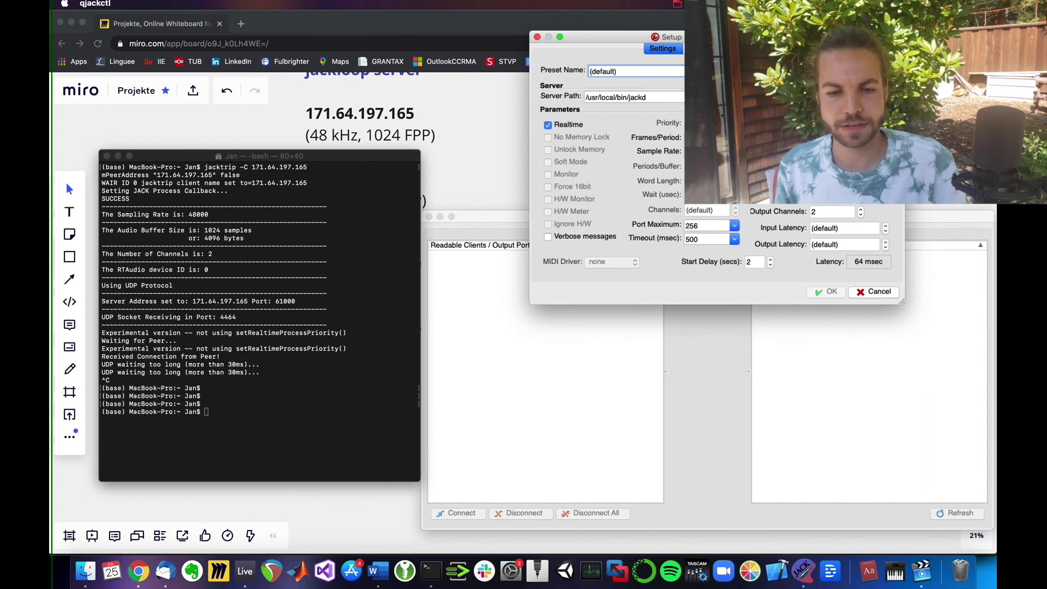
Lower JACK Frames/Period to 512 for 32 msec latency and restart the server.
{"action": "left_click", "coordinate": [329, 96]}
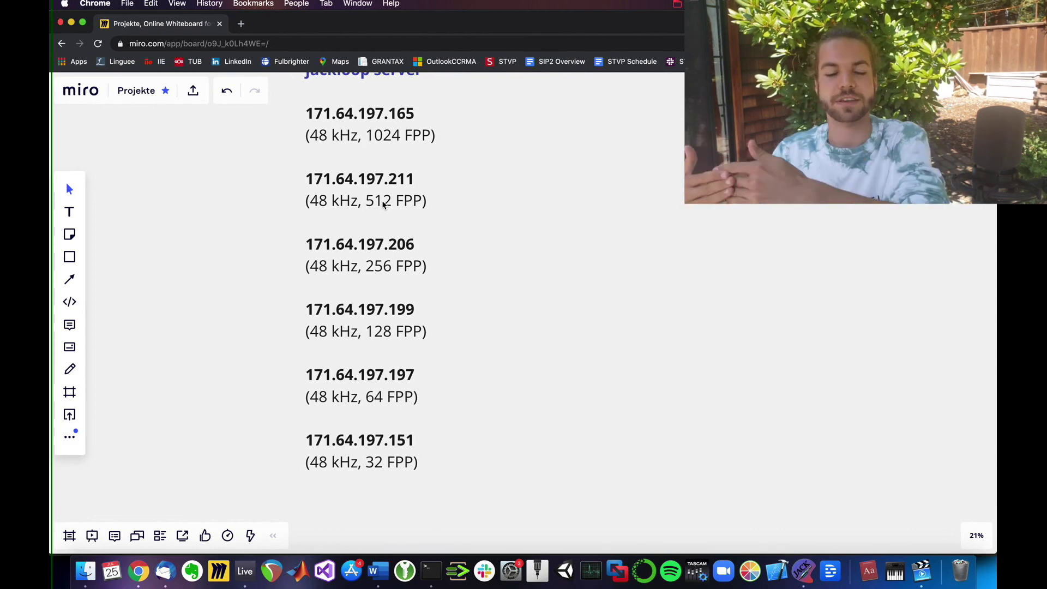
{"action": "key", "text": "super+Tab"}
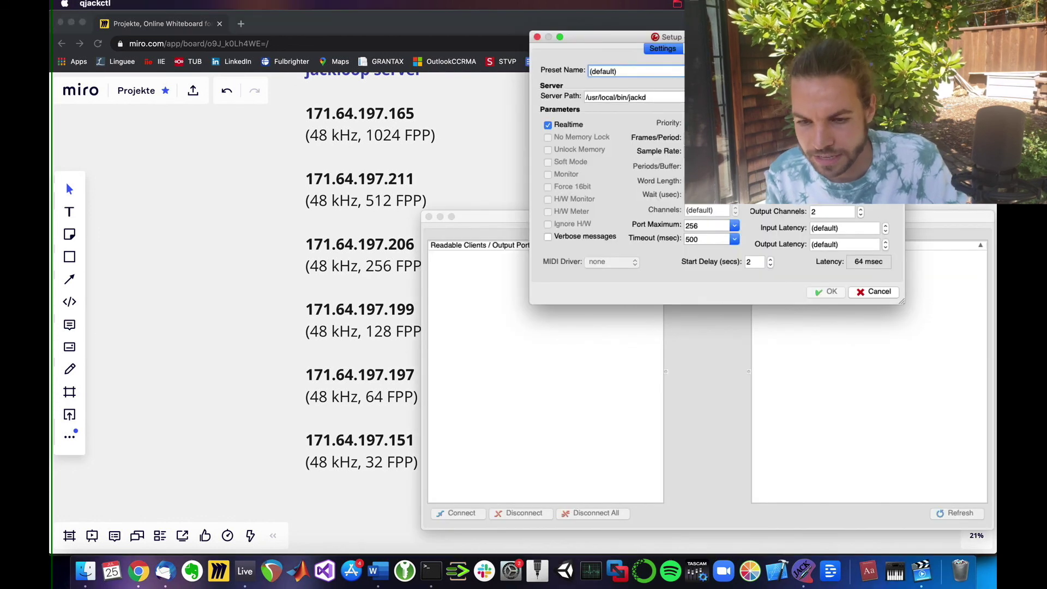
{"action": "left_click", "coordinate": [709, 137]}
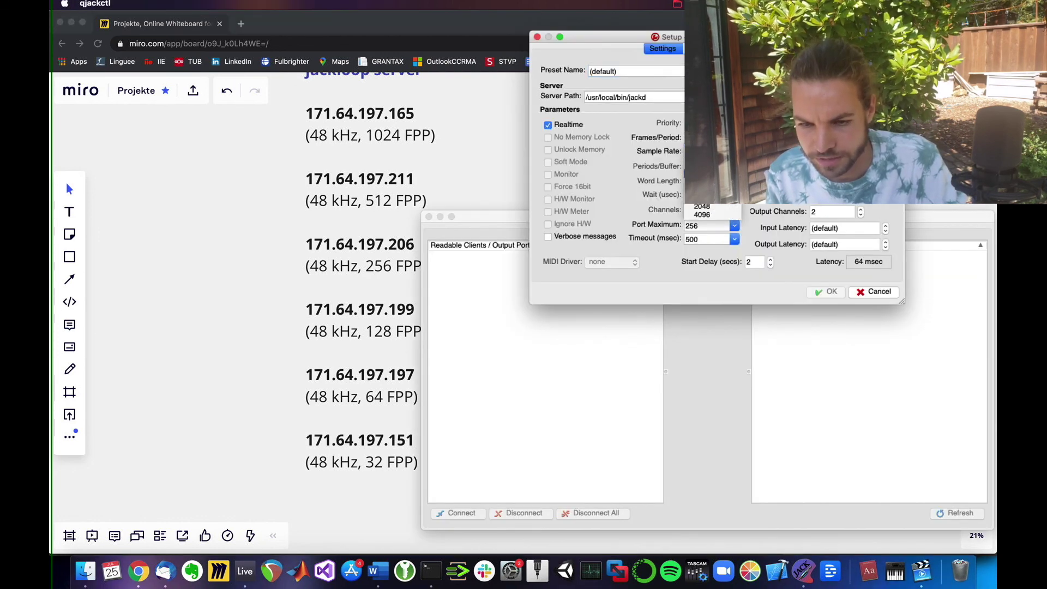
{"action": "left_click", "coordinate": [709, 198]}
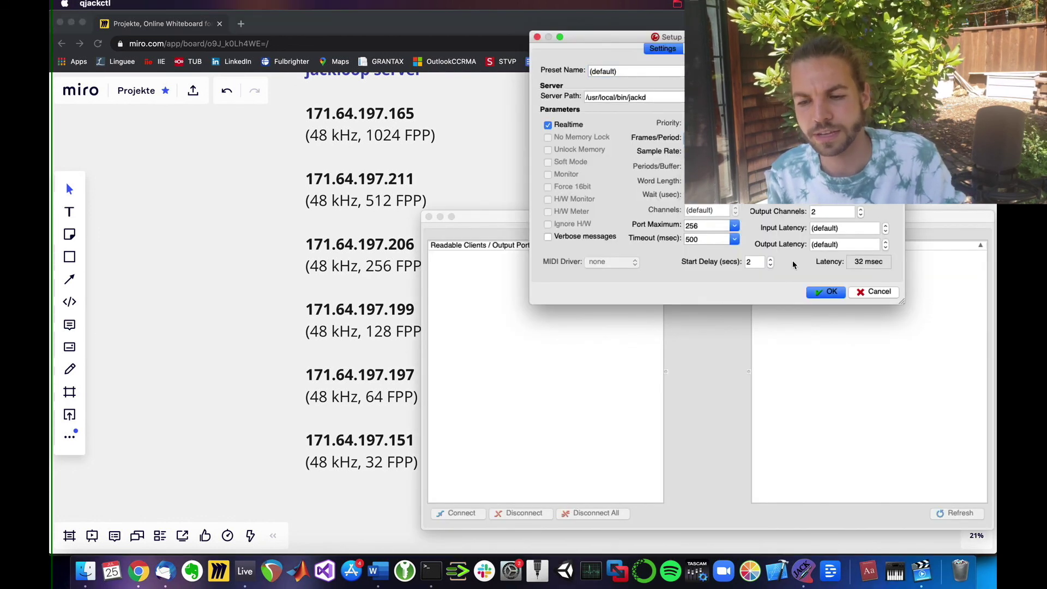
{"action": "left_click", "coordinate": [829, 294]}
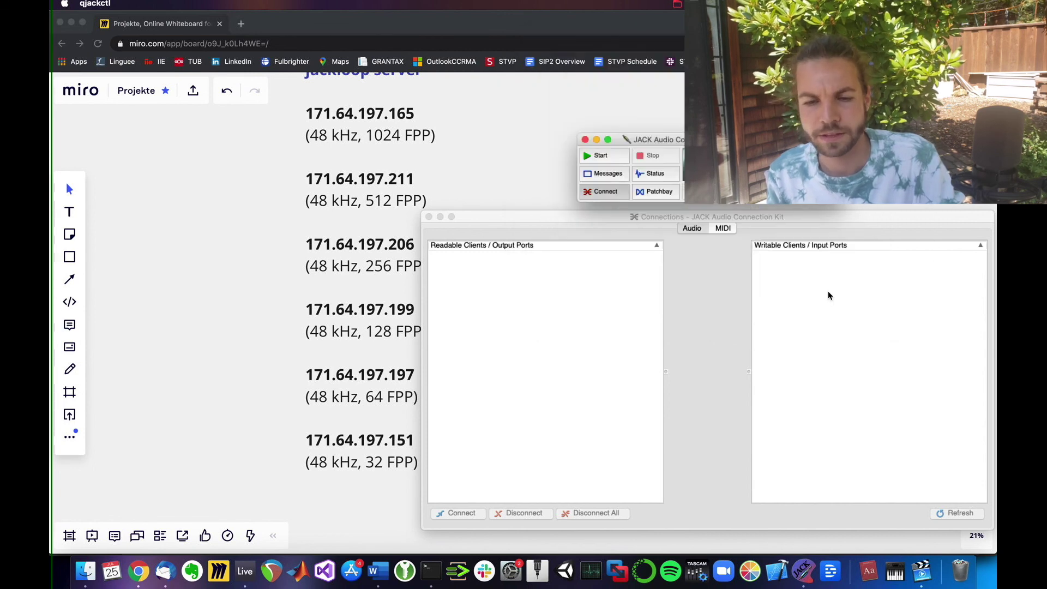
{"action": "left_click", "coordinate": [600, 156]}
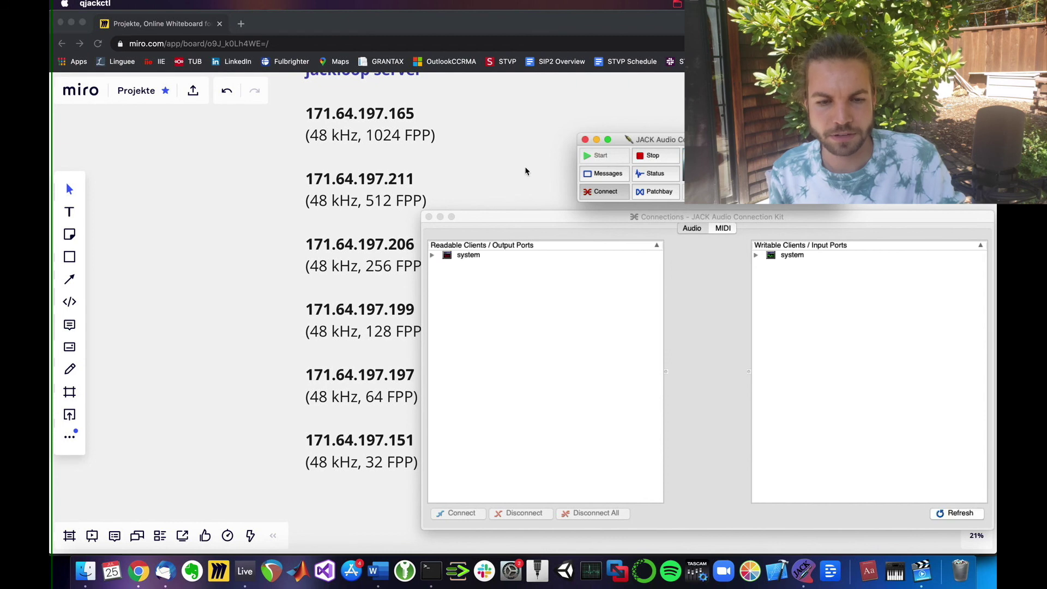
Copy the 171.64.197.211 address from the Miro server list.
{"action": "left_click", "coordinate": [406, 181]}
{"action": "double_click", "coordinate": [404, 179]}
{"action": "key", "text": "super+c"}
{"action": "left_click", "coordinate": [263, 247]}
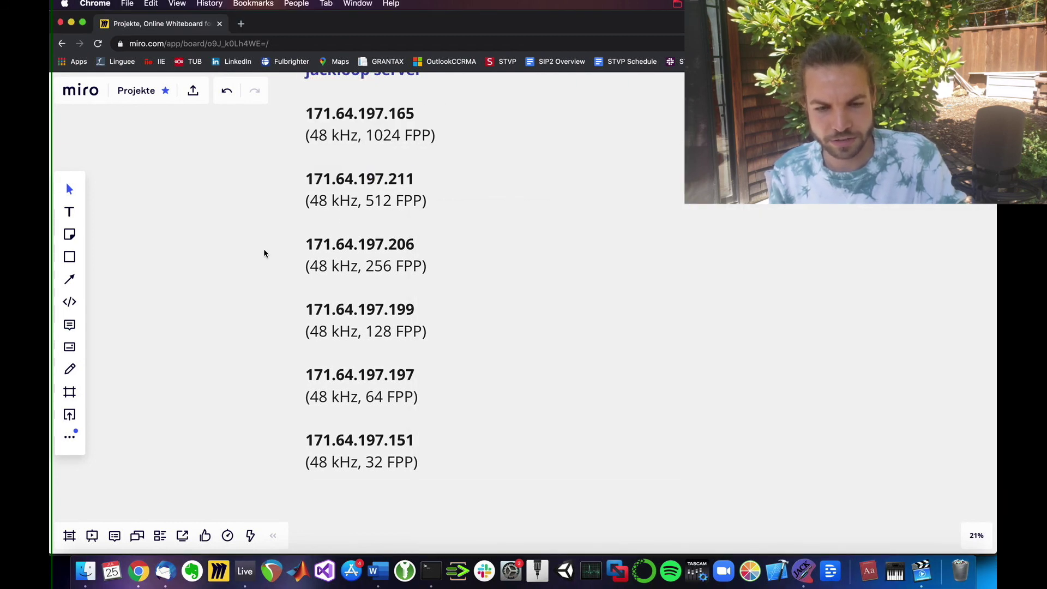
{"action": "key", "text": "super+Tab"}
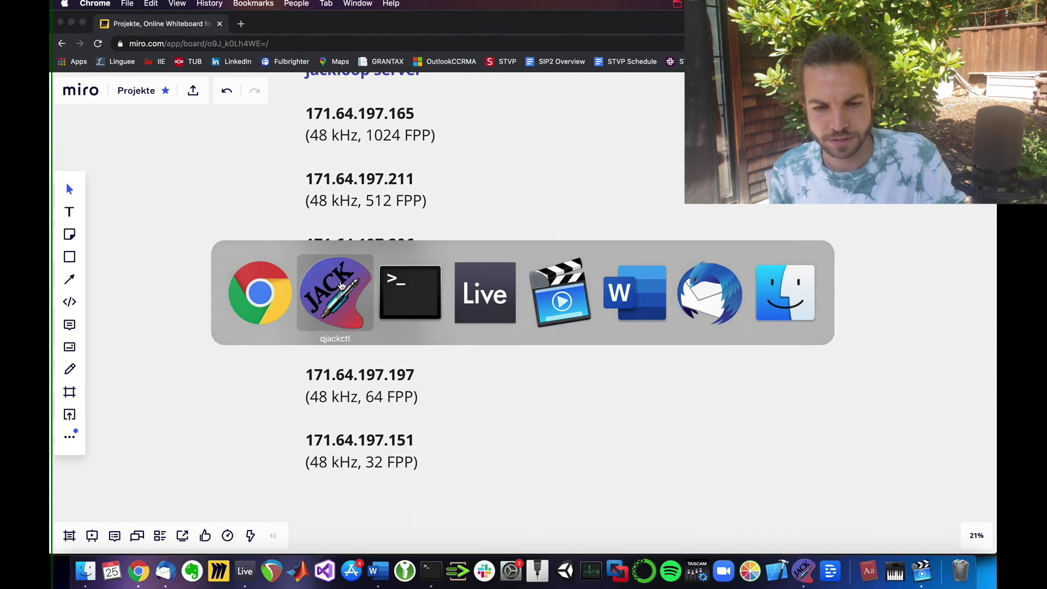
Run 'jacktrip -C 171.64.197.211' in Terminal to connect a client at a 512-sample buffer.
{"action": "left_click", "coordinate": [339, 286]}
{"action": "key", "text": "super+Tab"}
{"action": "left_click", "coordinate": [428, 295]}
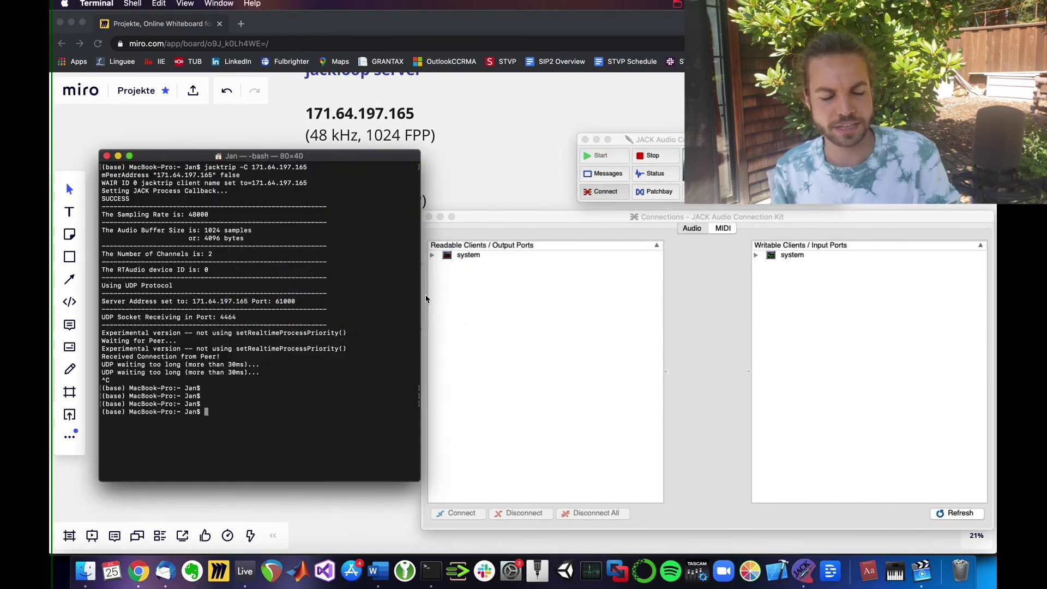
{"action": "type", "text": "jacktrip -C"}
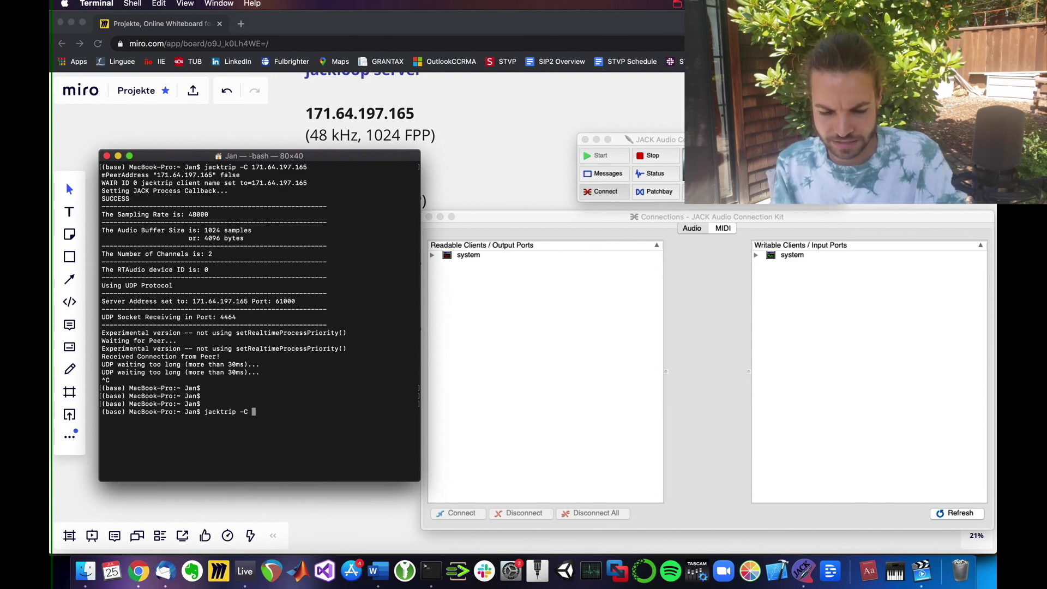
{"action": "key", "text": "super+v"}
{"action": "key", "text": "Return"}
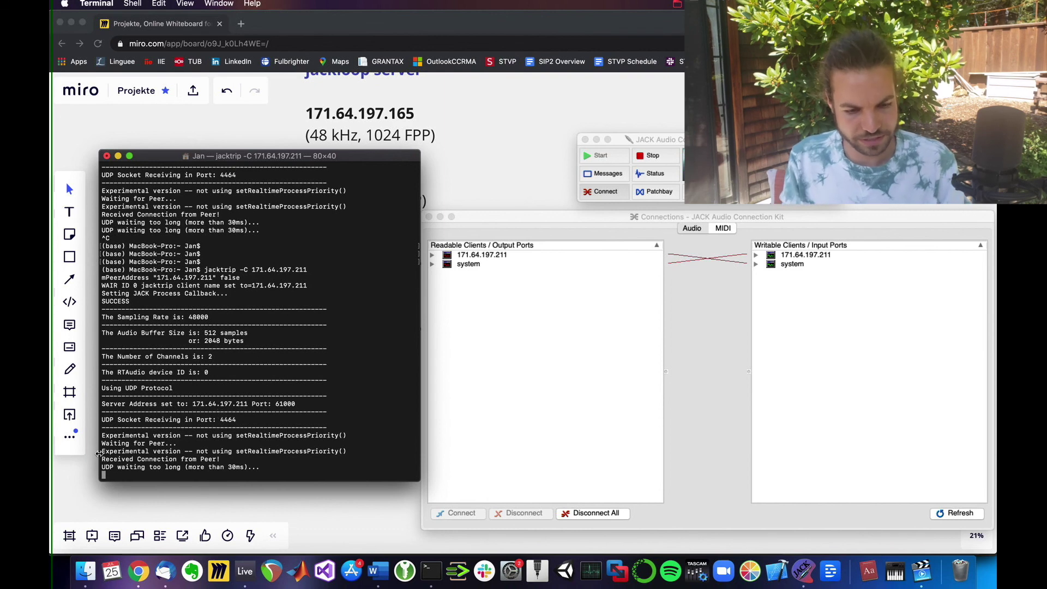
{"action": "left_click_drag", "start_coordinate": [102, 458], "coordinate": [273, 458]}
Expand the system and 171.64.197.211 ports in Connections and disconnect all existing connections.
{"action": "left_click", "coordinate": [274, 458]}
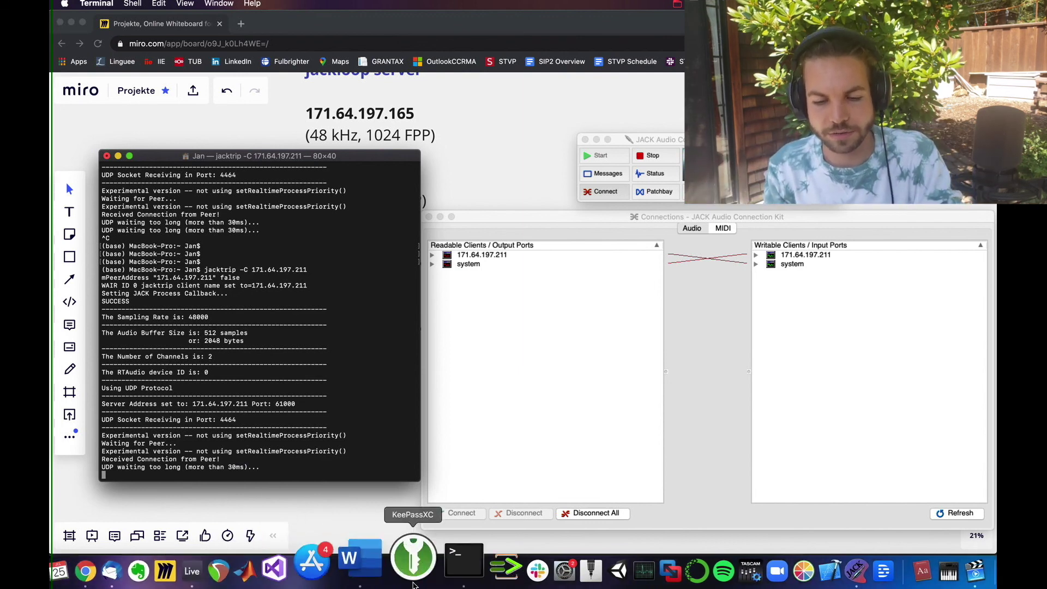
{"action": "left_click", "coordinate": [433, 264]}
{"action": "left_click", "coordinate": [432, 255]}
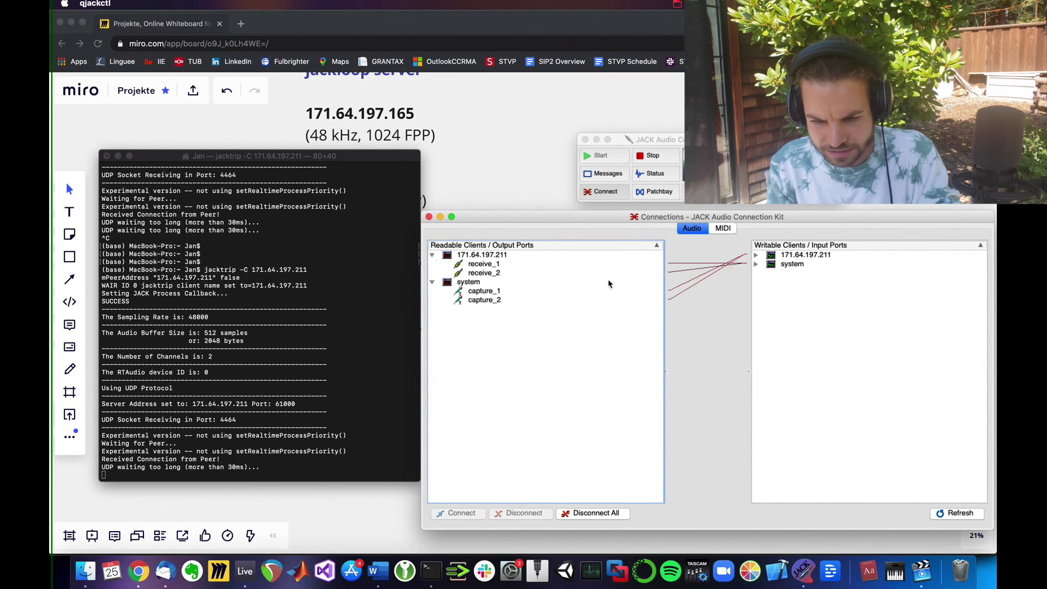
{"action": "left_click", "coordinate": [756, 264]}
{"action": "left_click", "coordinate": [756, 254]}
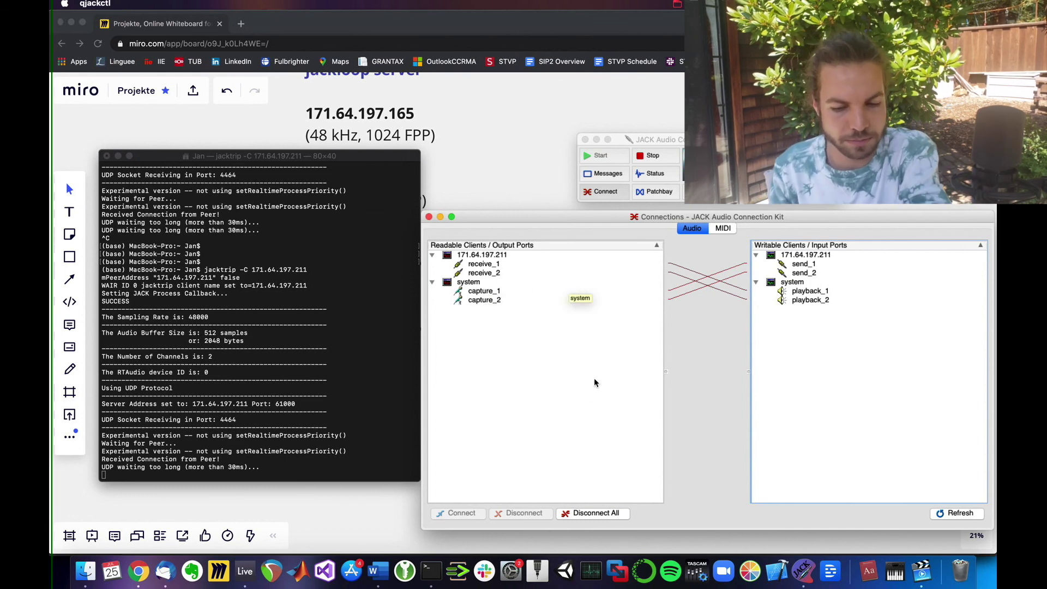
{"action": "left_click", "coordinate": [589, 513]}
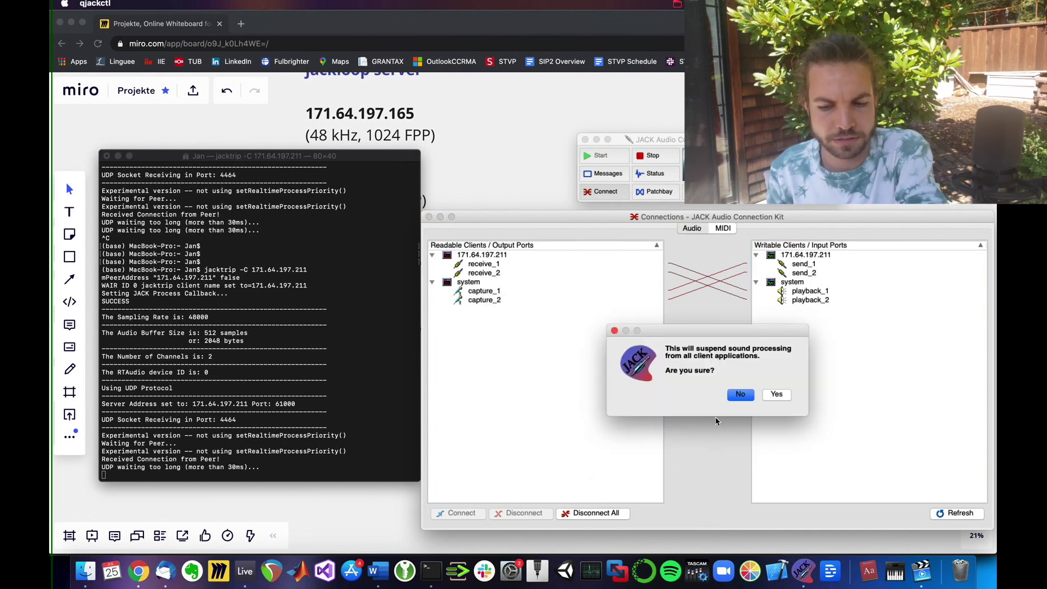
{"action": "left_click", "coordinate": [773, 394]}
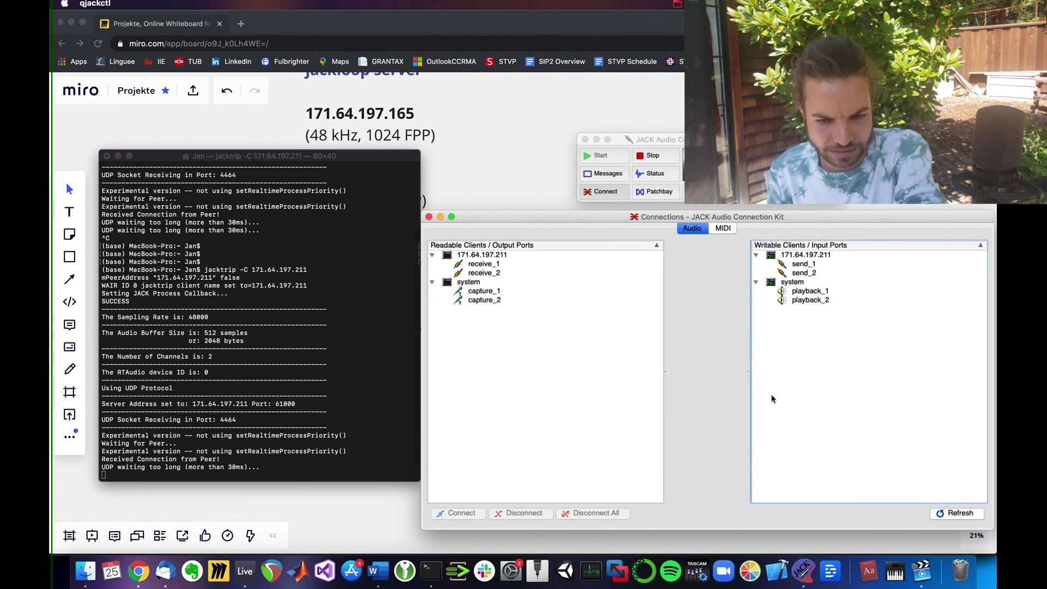
Connect capture_1 to send_1, and receive_1 to both playback_1 and playback_2.
{"action": "left_click", "coordinate": [494, 296]}
{"action": "left_click", "coordinate": [803, 266]}
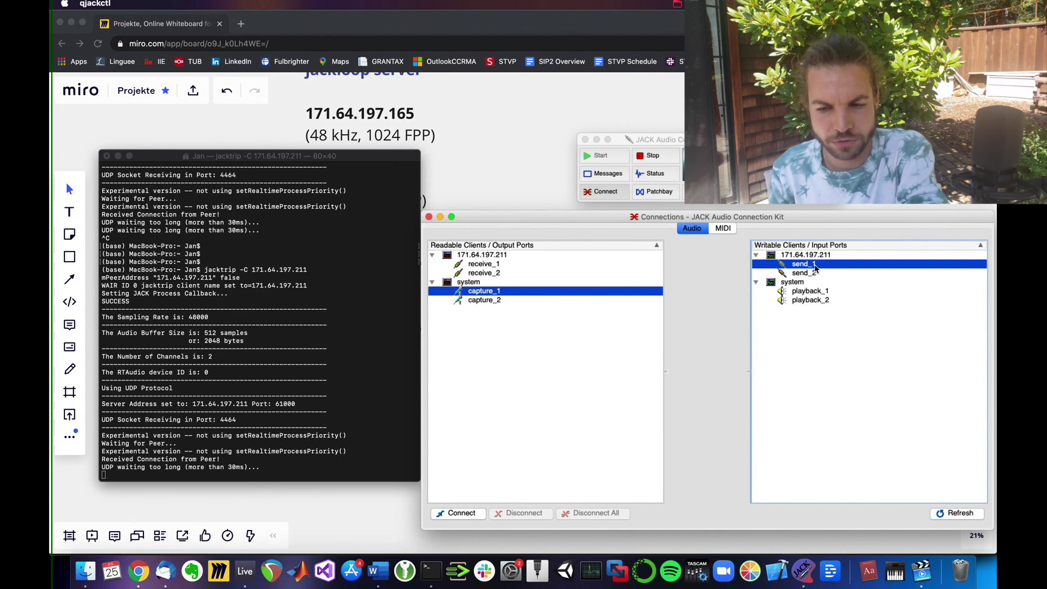
{"action": "left_click", "coordinate": [451, 514]}
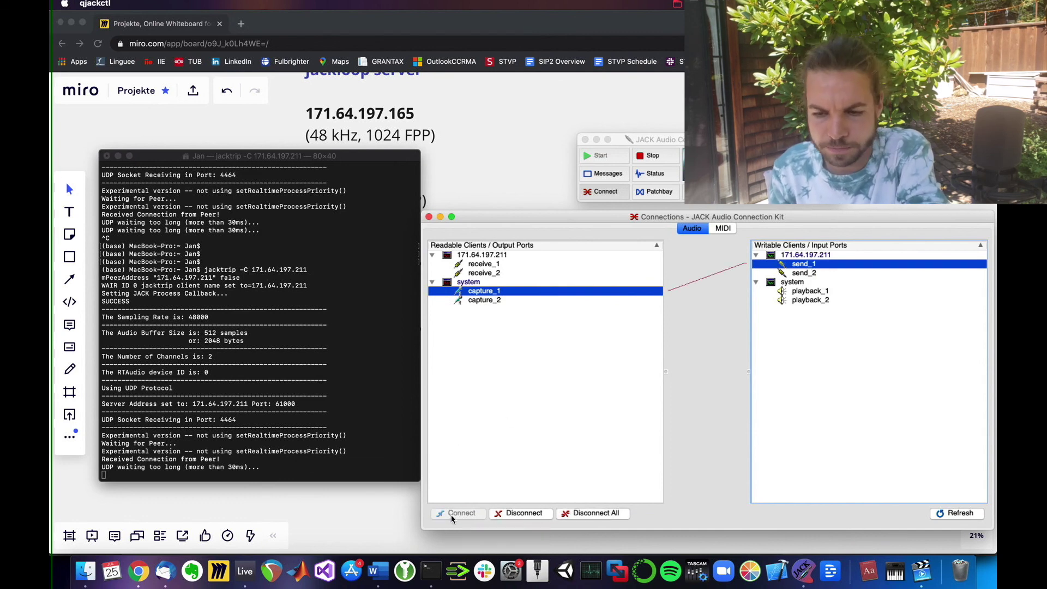
{"action": "left_click", "coordinate": [500, 266]}
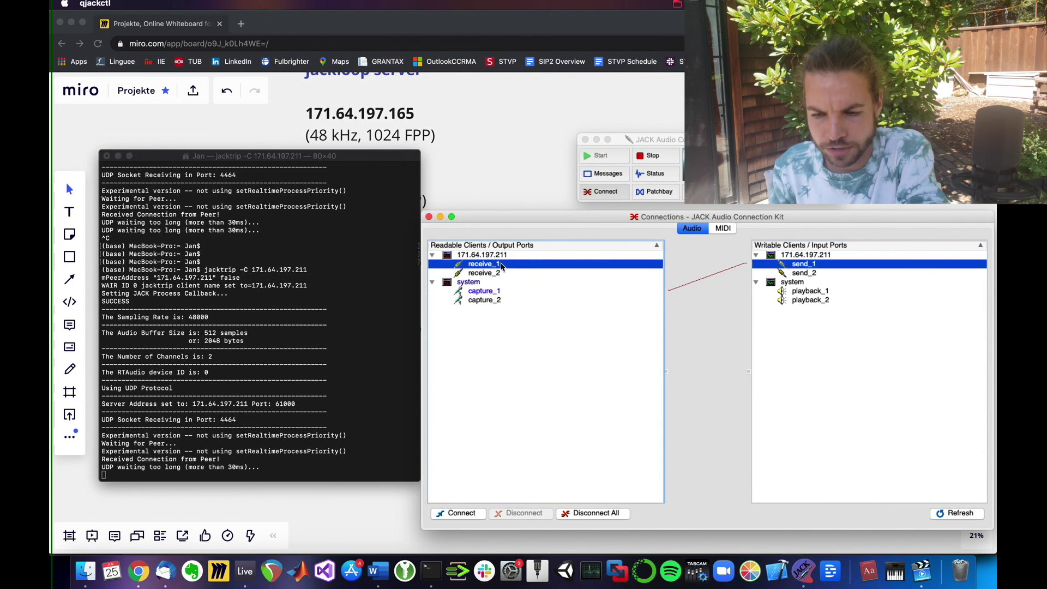
{"action": "left_click", "coordinate": [805, 294]}
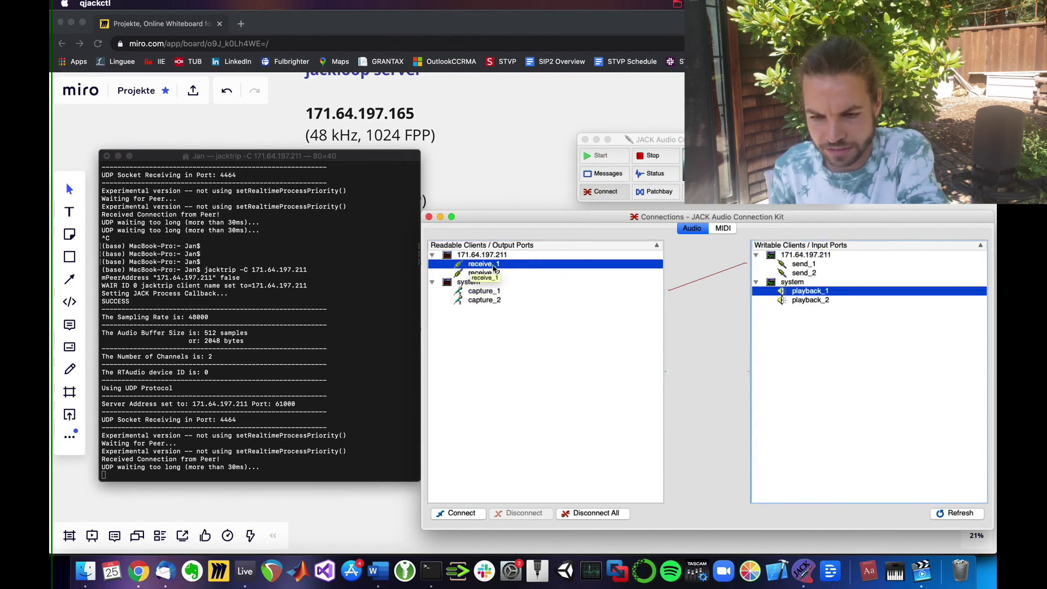
{"action": "left_click", "coordinate": [460, 512]}
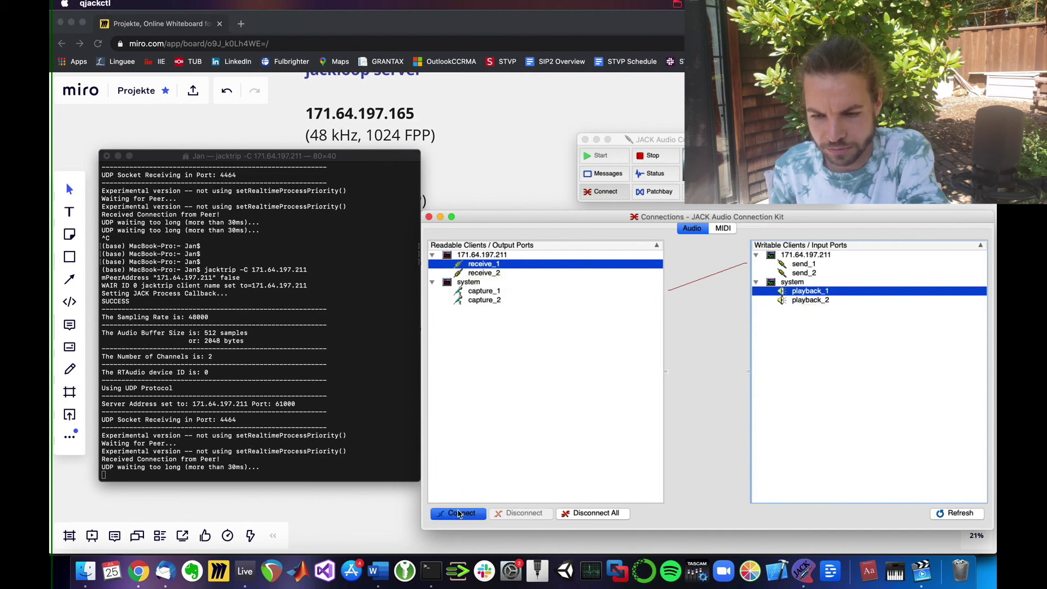
{"action": "left_click", "coordinate": [811, 300]}
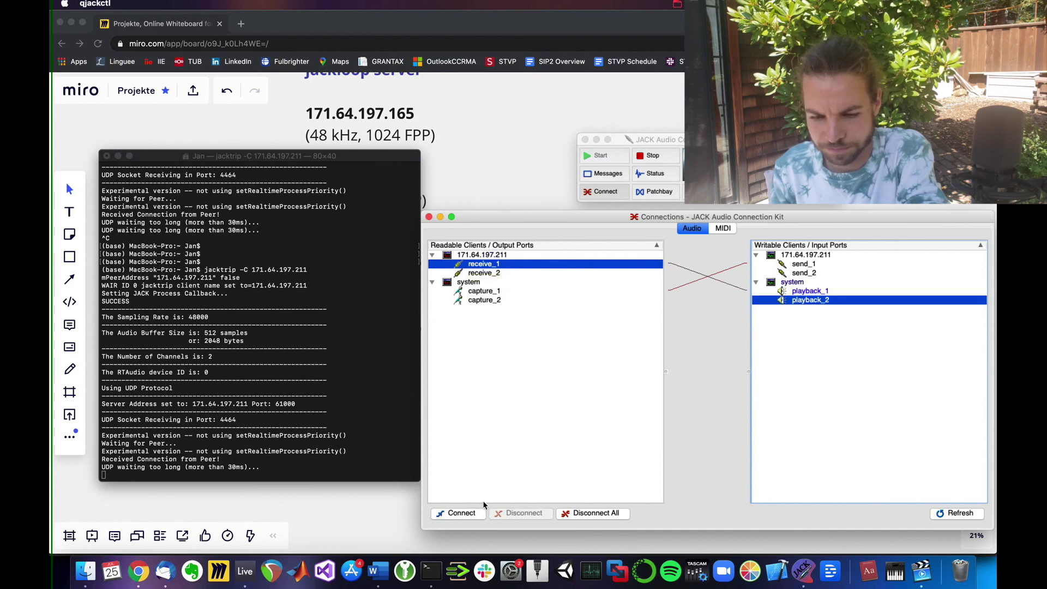
{"action": "left_click", "coordinate": [459, 514]}
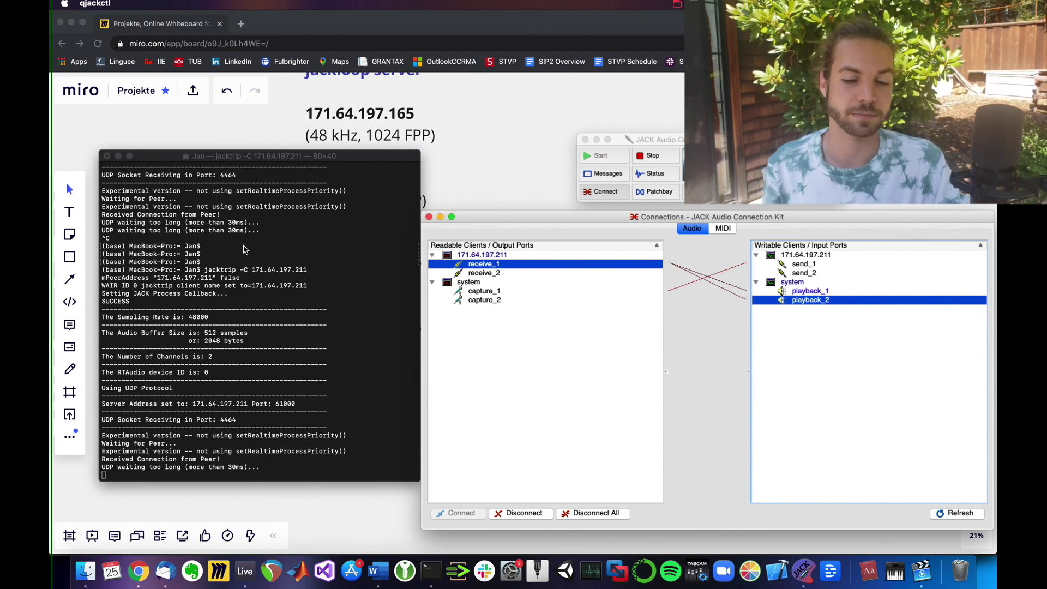
{"action": "left_click", "coordinate": [253, 277]}
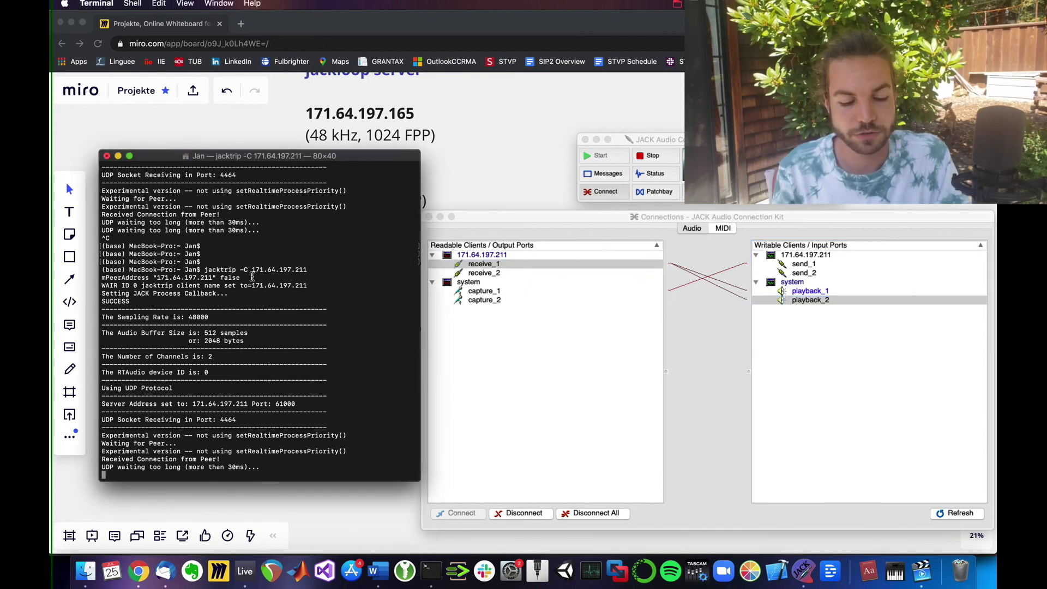
Quit the jacktrip client with Ctrl+C and stop the JACK server in qjackctl.
{"action": "key", "text": "ctrl+c"}
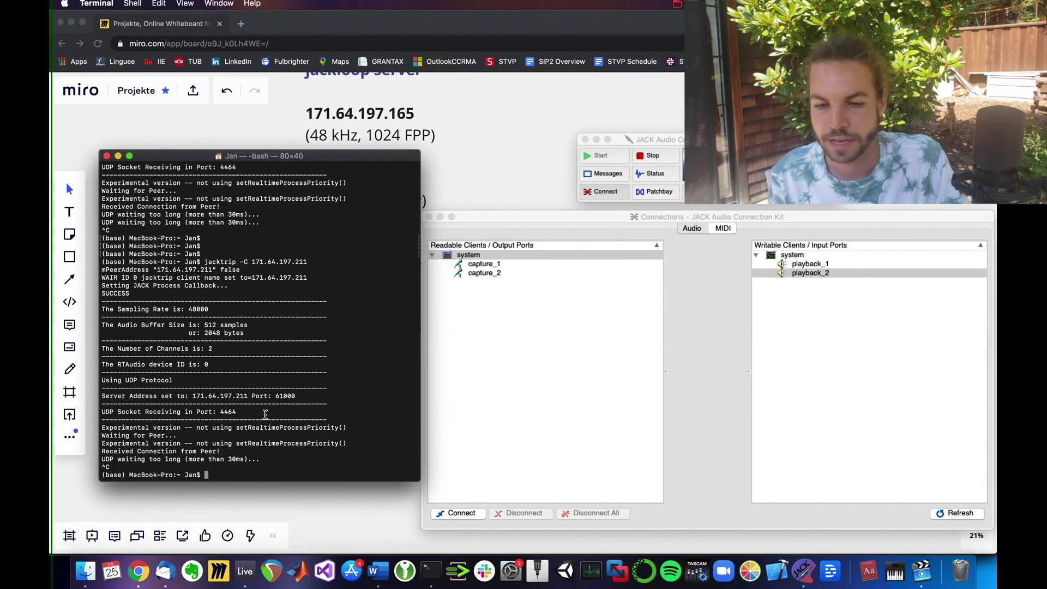
{"action": "left_click", "coordinate": [655, 155]}
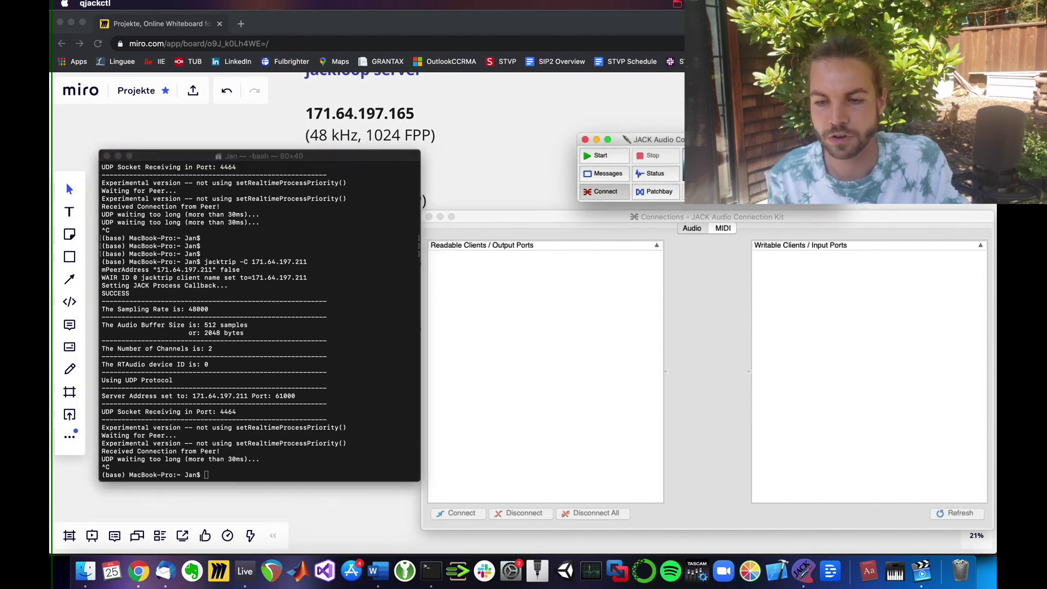
Choose a new Frames/Period in JACK Setup for 64 msec latency and restart the server.
{"action": "left_click", "coordinate": [834, 173]}
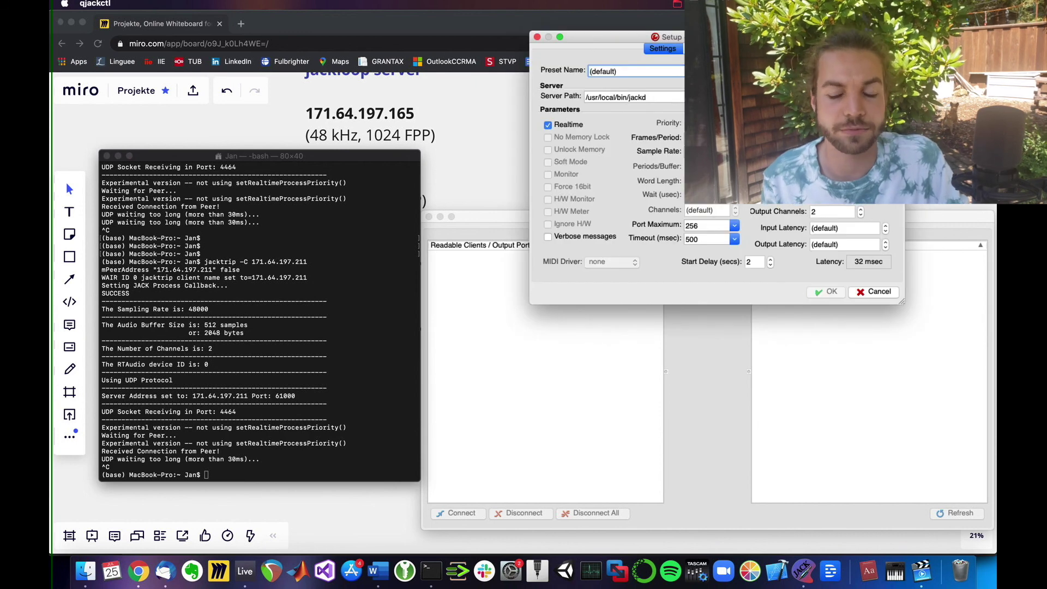
{"action": "left_click", "coordinate": [709, 138]}
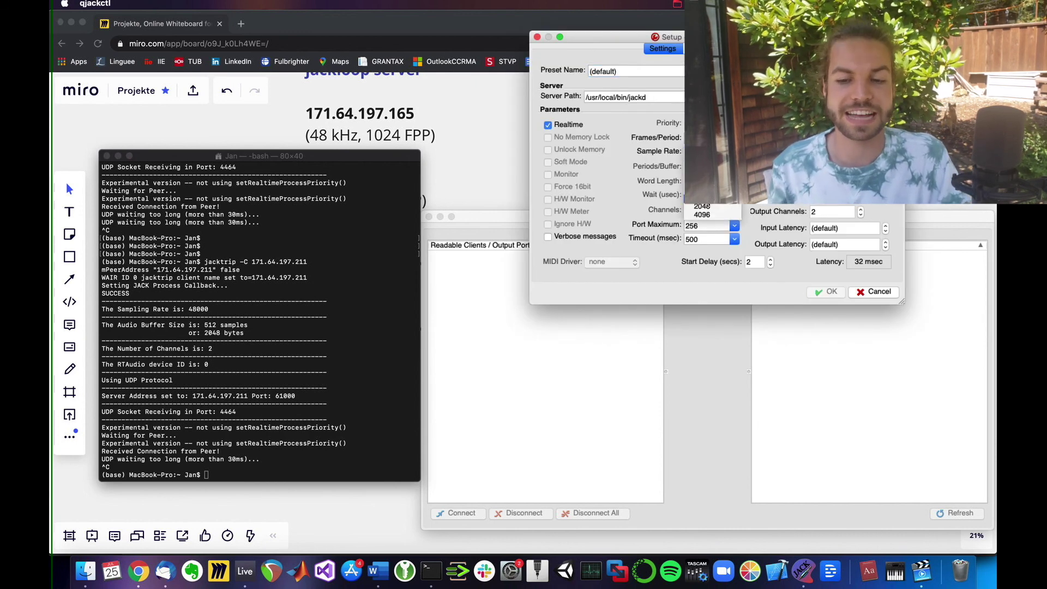
{"action": "left_click", "coordinate": [704, 198]}
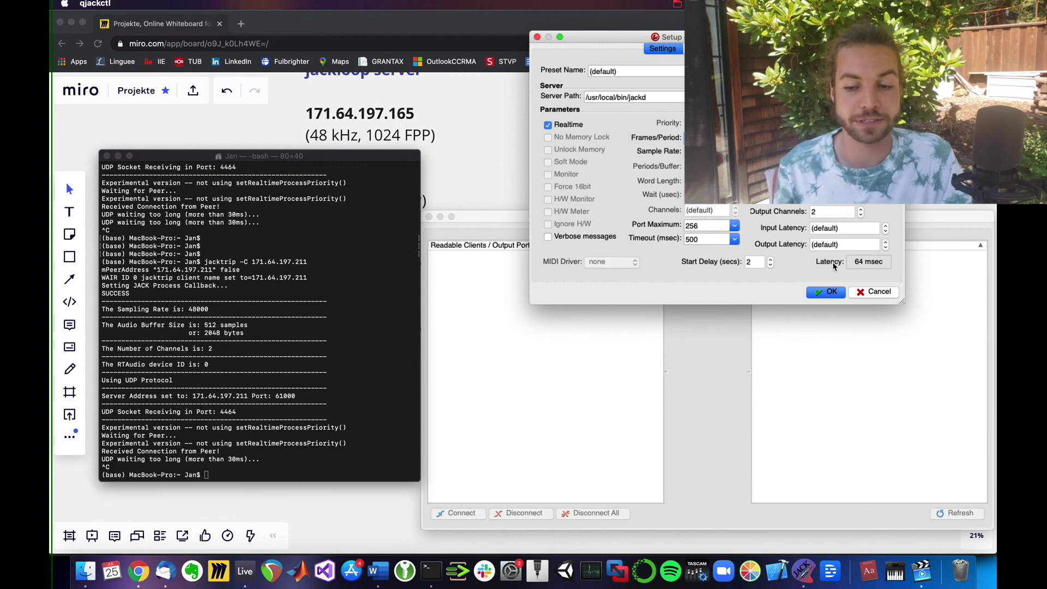
{"action": "left_click", "coordinate": [824, 292]}
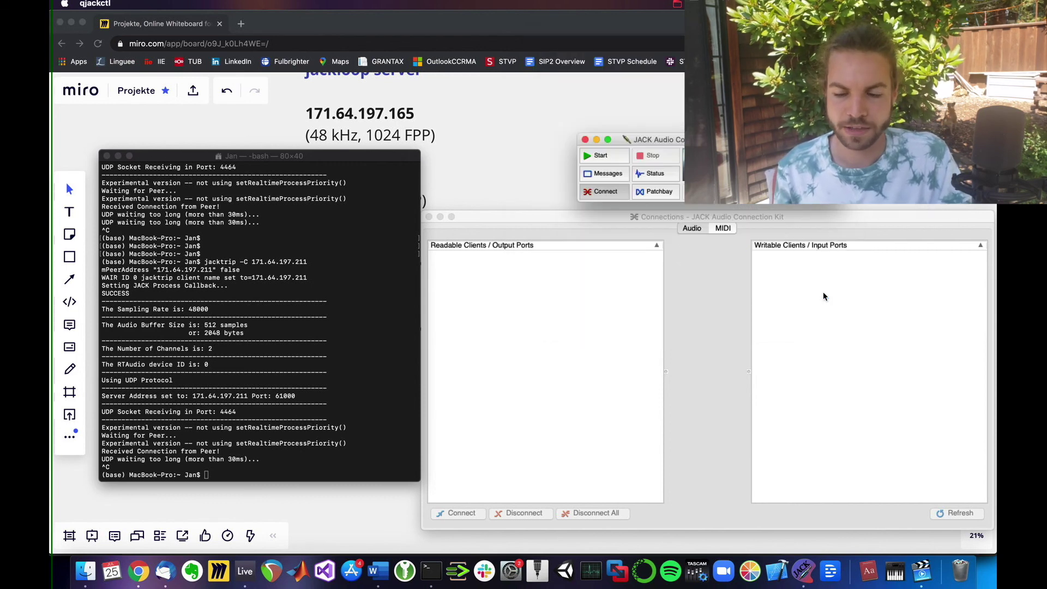
{"action": "left_click", "coordinate": [600, 156]}
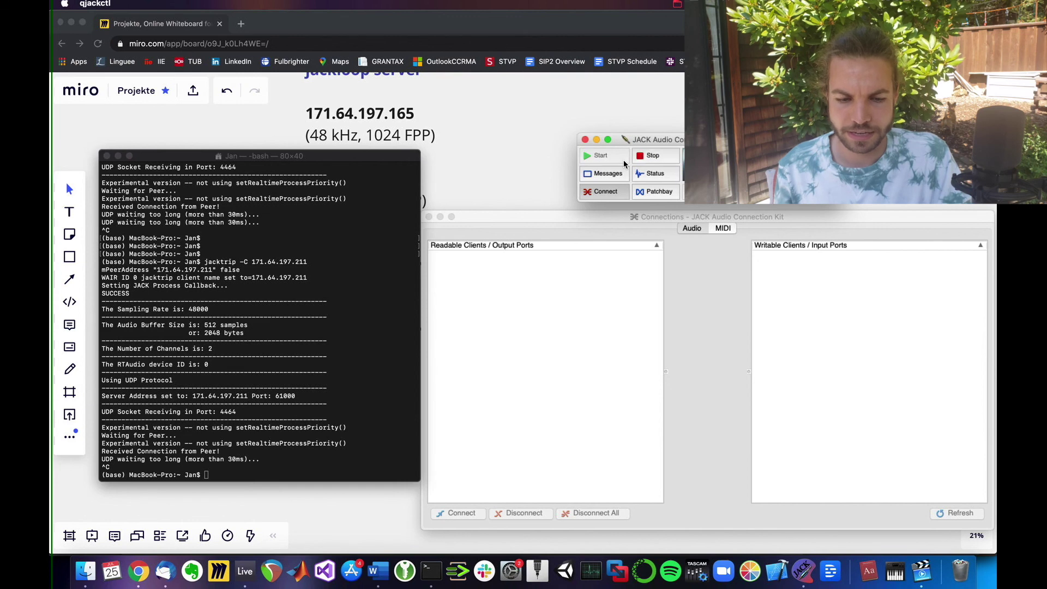
{"action": "left_click", "coordinate": [278, 405]}
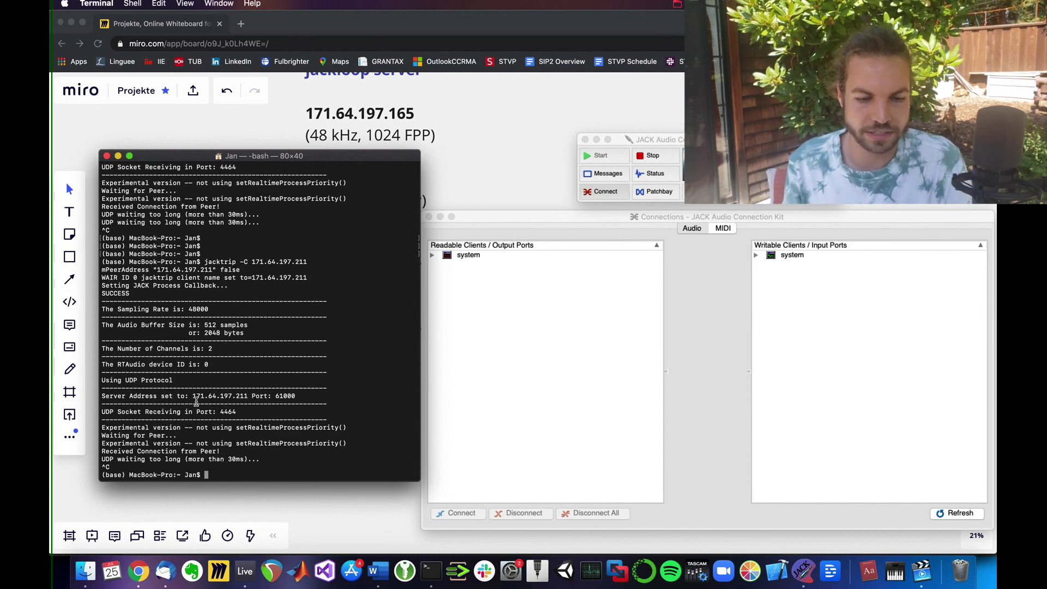
Rerun 'jacktrip -C 171.64.197.211' now at a 1024-sample local buffer.
{"action": "left_click_drag", "start_coordinate": [192, 395], "coordinate": [248, 395]}
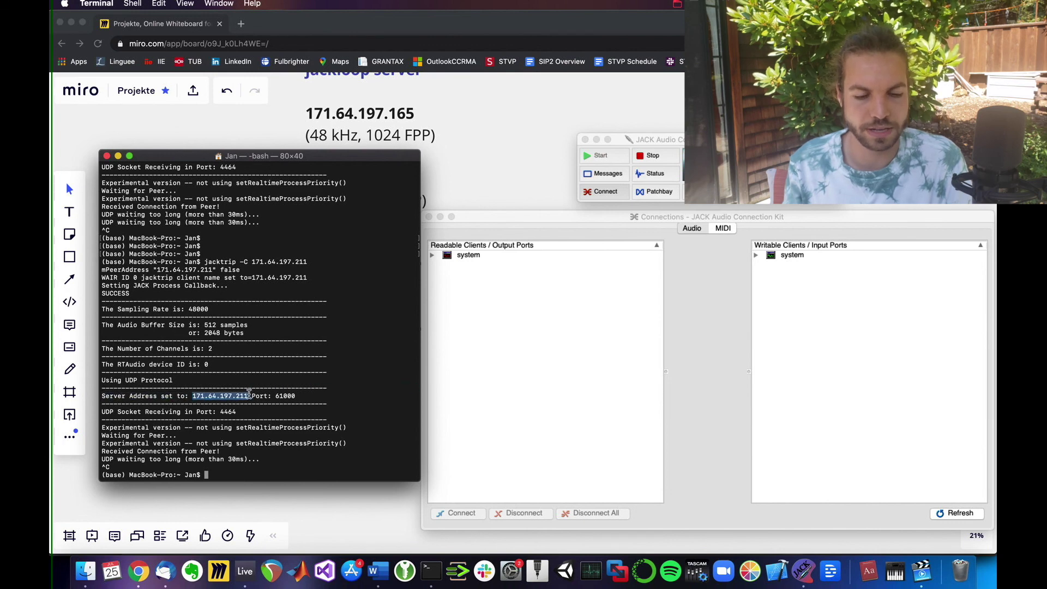
{"action": "left_click", "coordinate": [248, 394]}
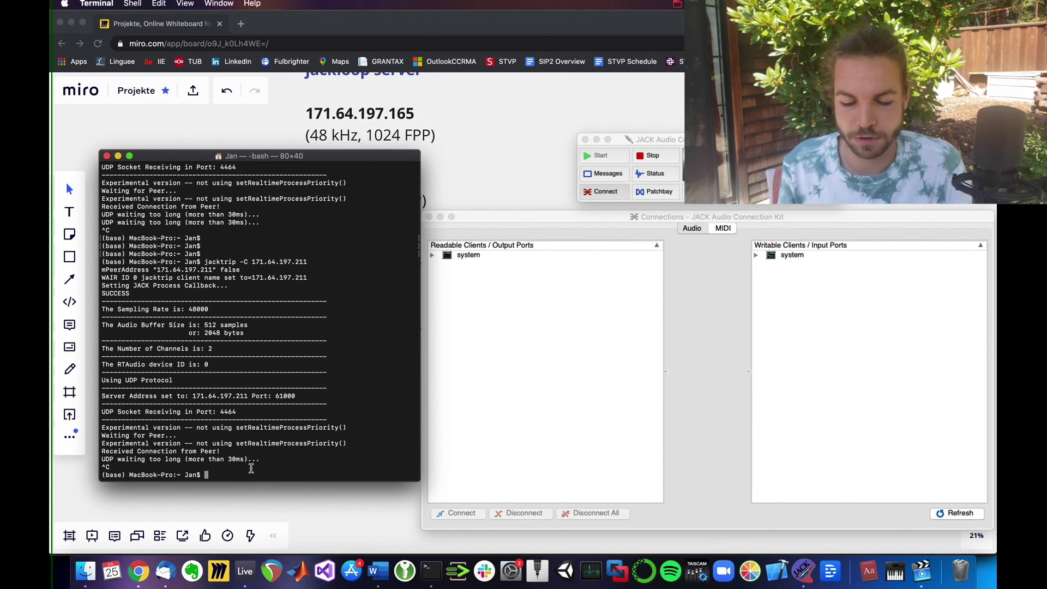
{"action": "key", "text": "Up"}
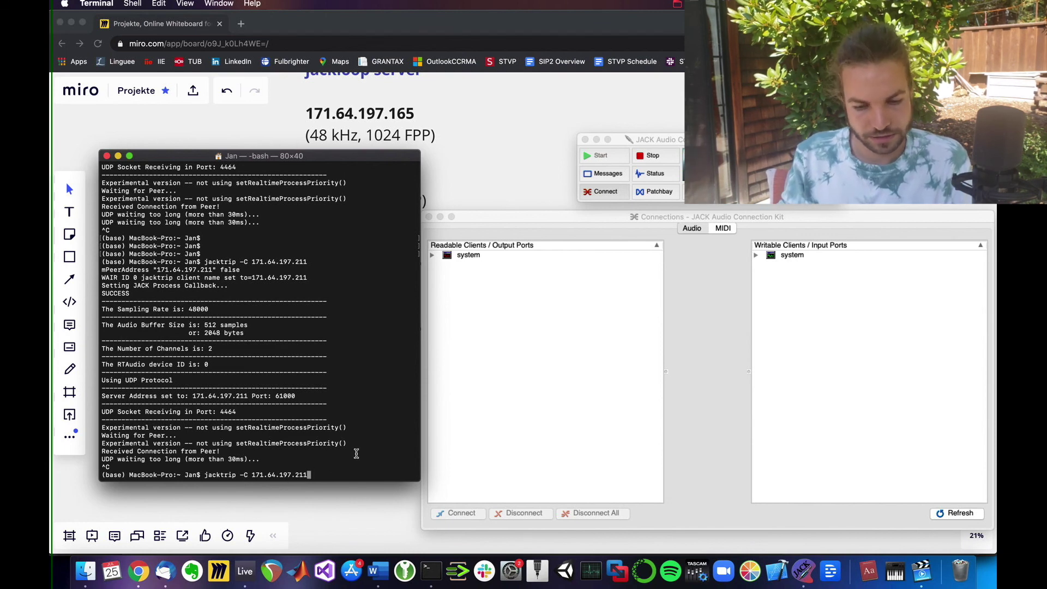
{"action": "key", "text": "Return"}
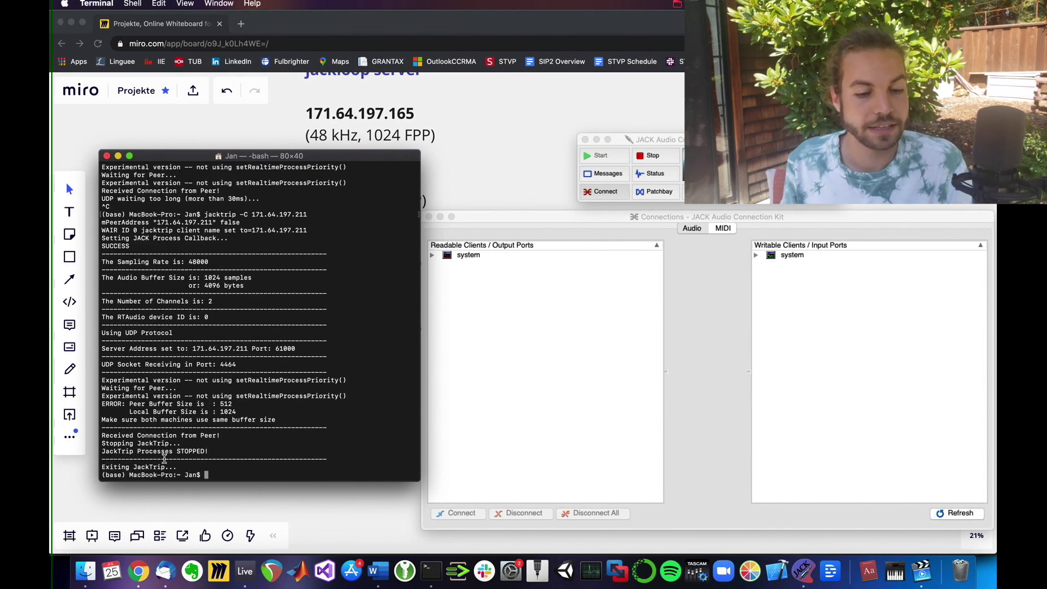
Highlight the output's buffer size error showing peer 512 versus local 1024.
{"action": "left_click_drag", "start_coordinate": [110, 436], "coordinate": [137, 448]}
{"action": "left_click", "coordinate": [178, 451]}
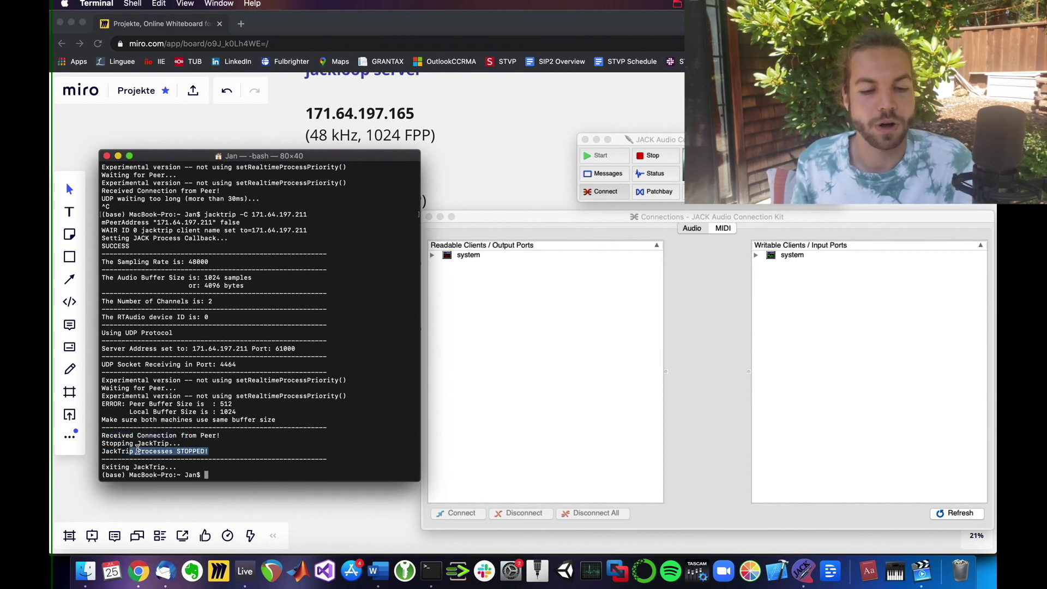
{"action": "left_click", "coordinate": [136, 449]}
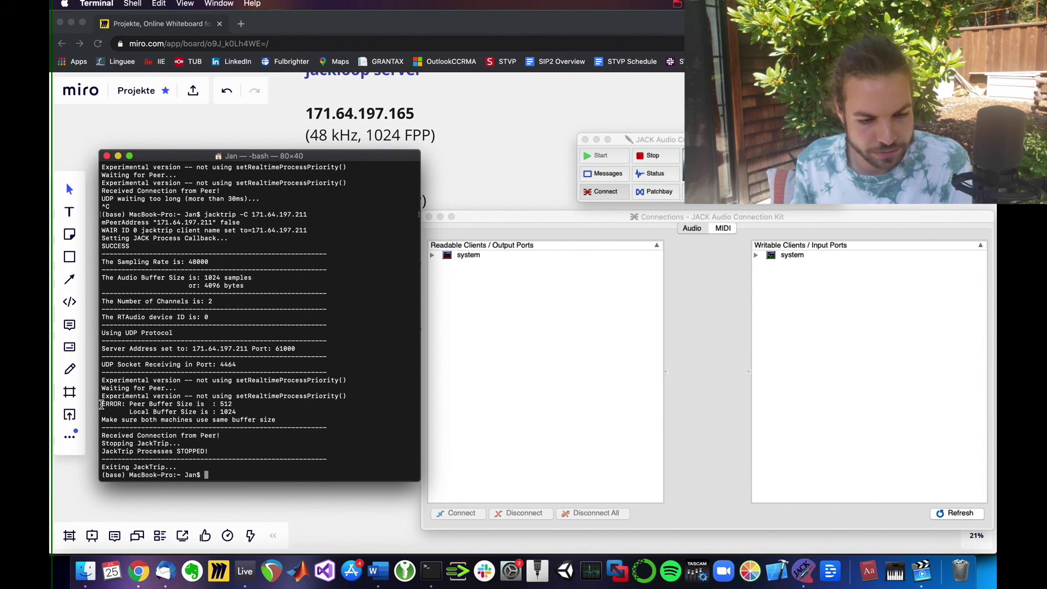
{"action": "left_click_drag", "start_coordinate": [102, 404], "coordinate": [247, 410]}
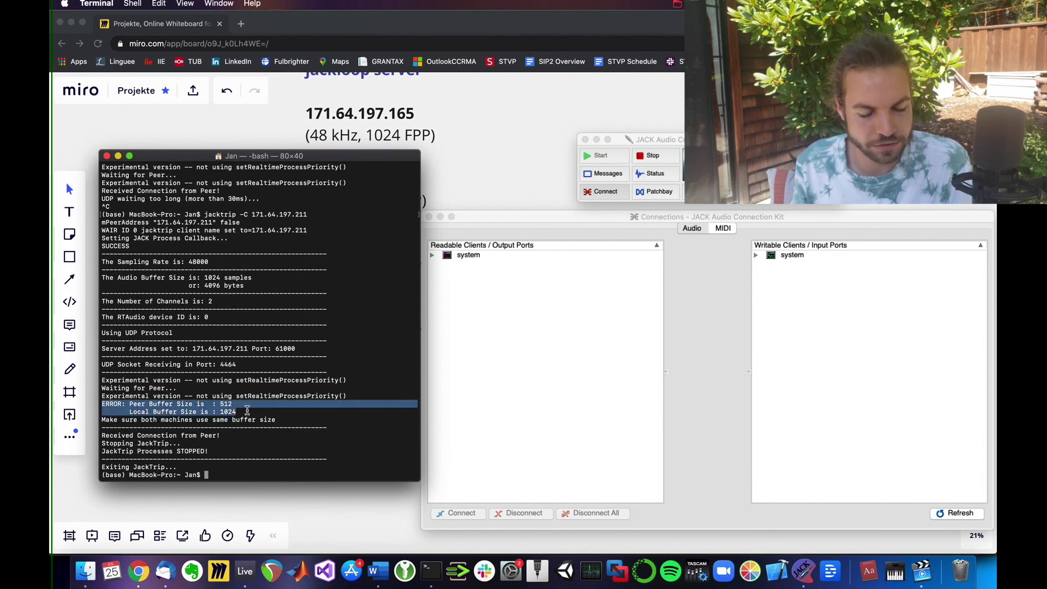
{"action": "left_click", "coordinate": [177, 404]}
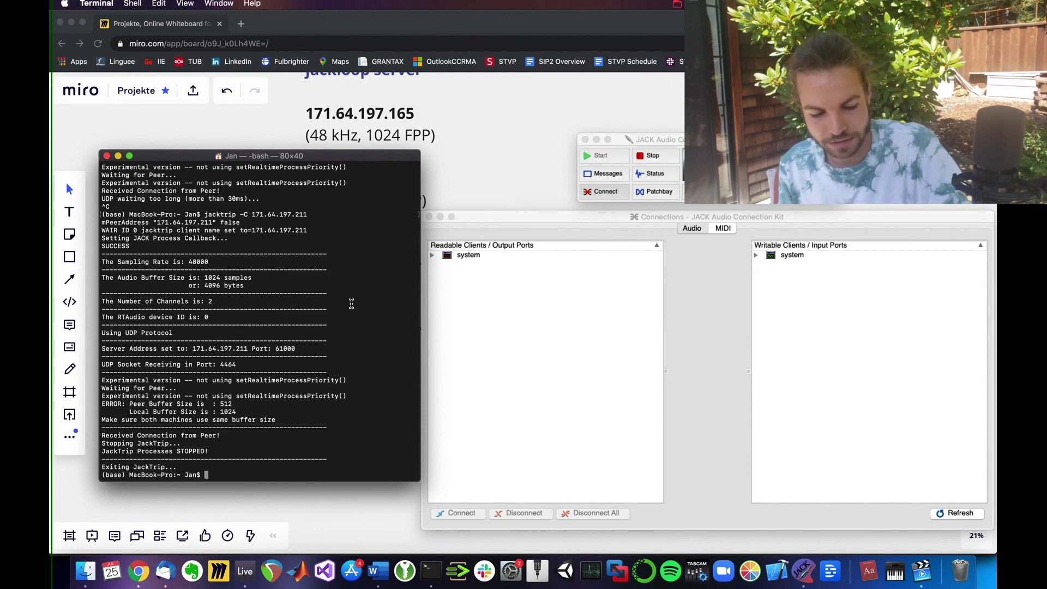
{"action": "key", "text": "Return"}
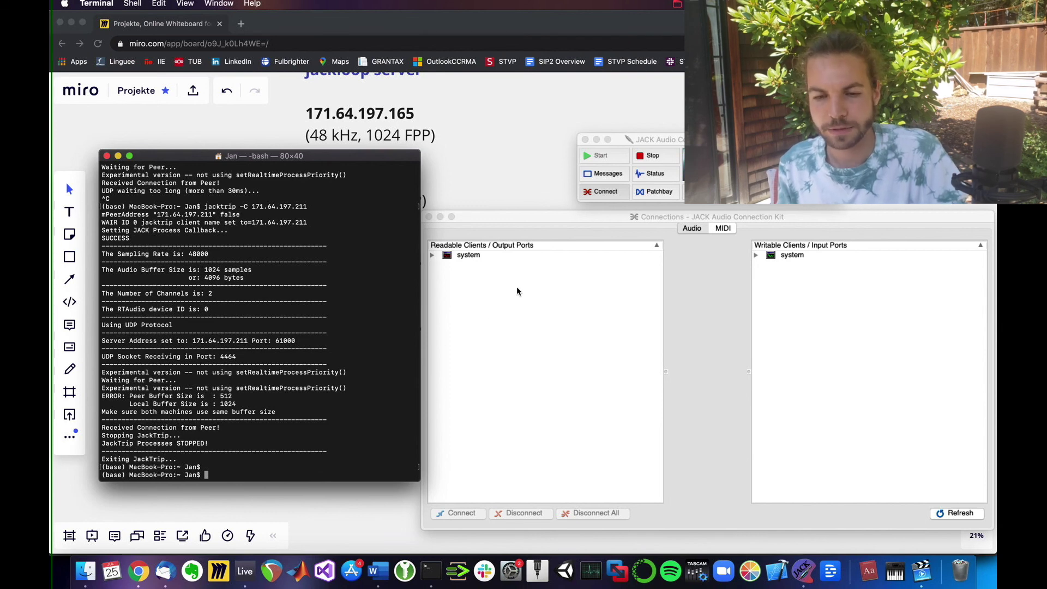
Stop JACK, set a smaller Frames/Period for 2 msec latency, and start the server again.
{"action": "left_click", "coordinate": [655, 157]}
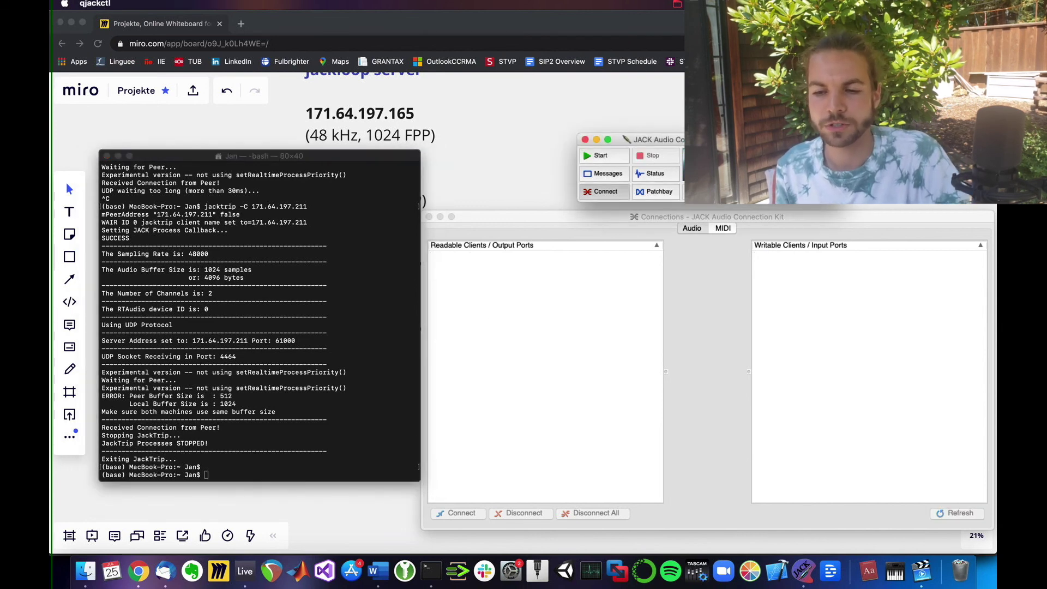
{"action": "key", "text": "alt+u"}
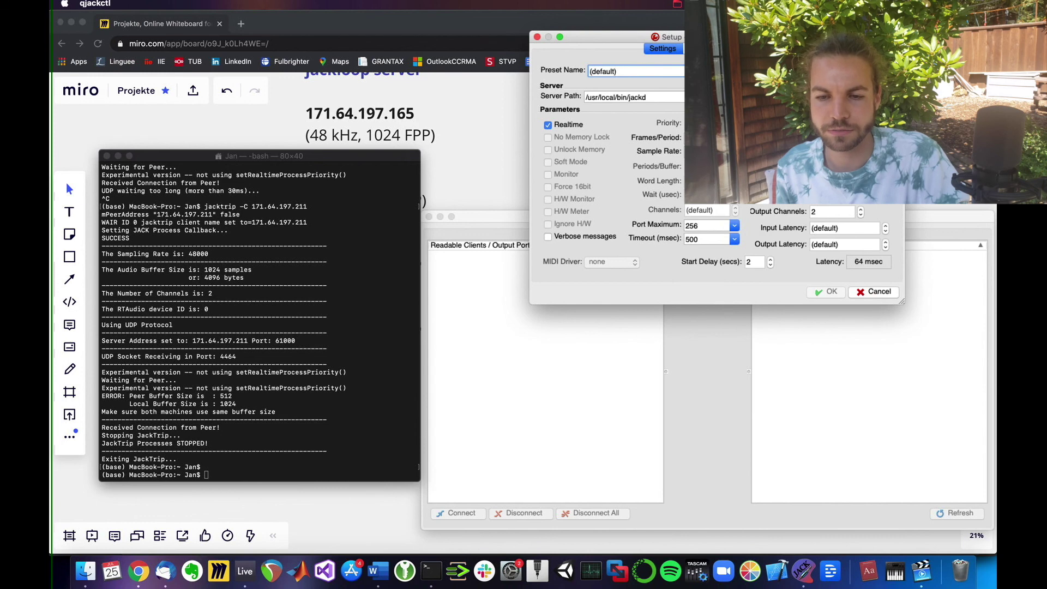
{"action": "left_click", "coordinate": [709, 138]}
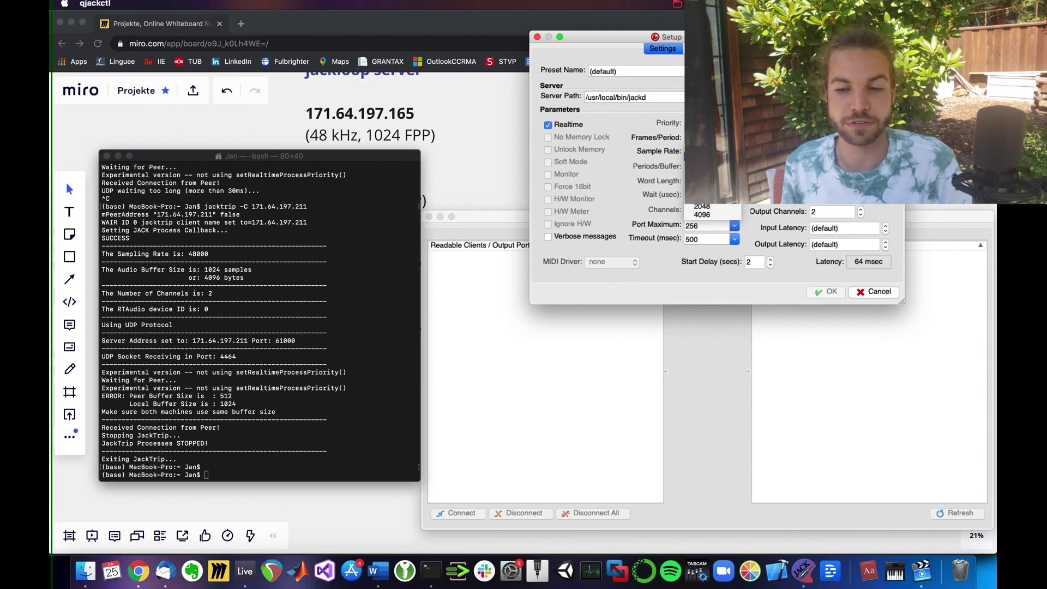
{"action": "left_click", "coordinate": [709, 157]}
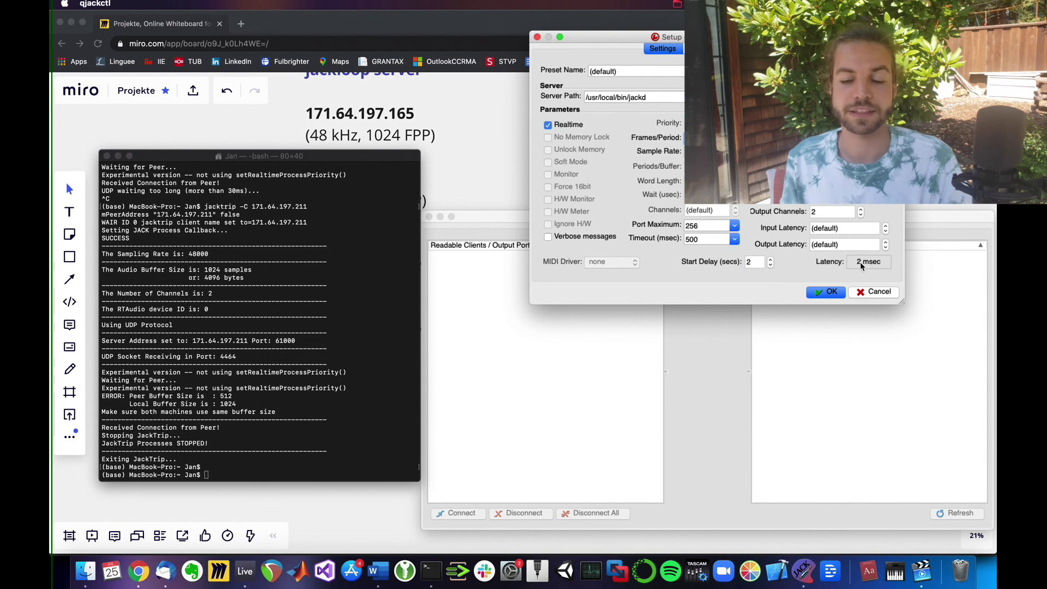
{"action": "mouse_move", "coordinate": [861, 266]}
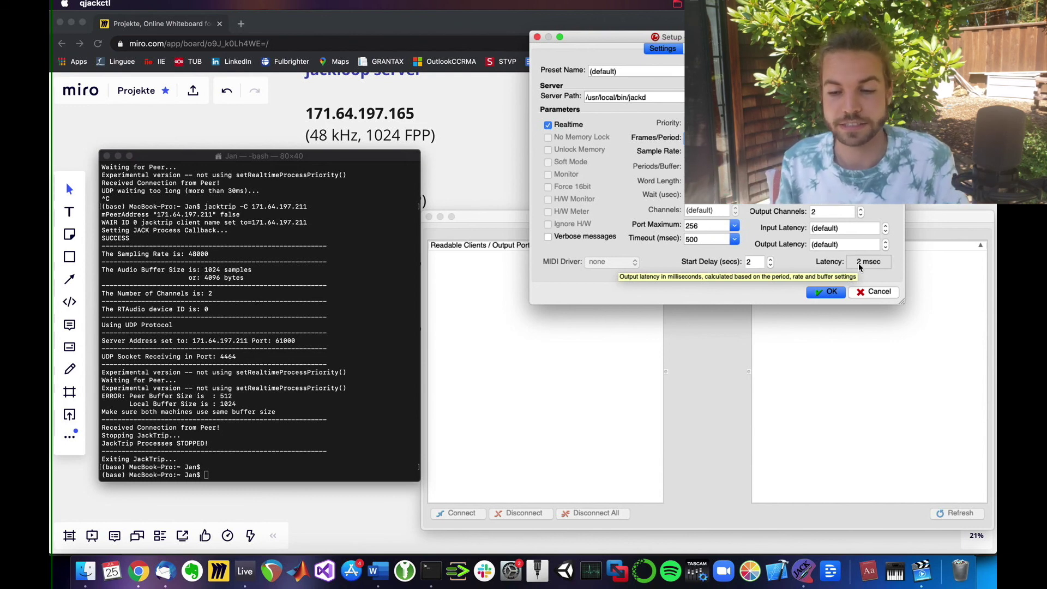
{"action": "left_click", "coordinate": [828, 294]}
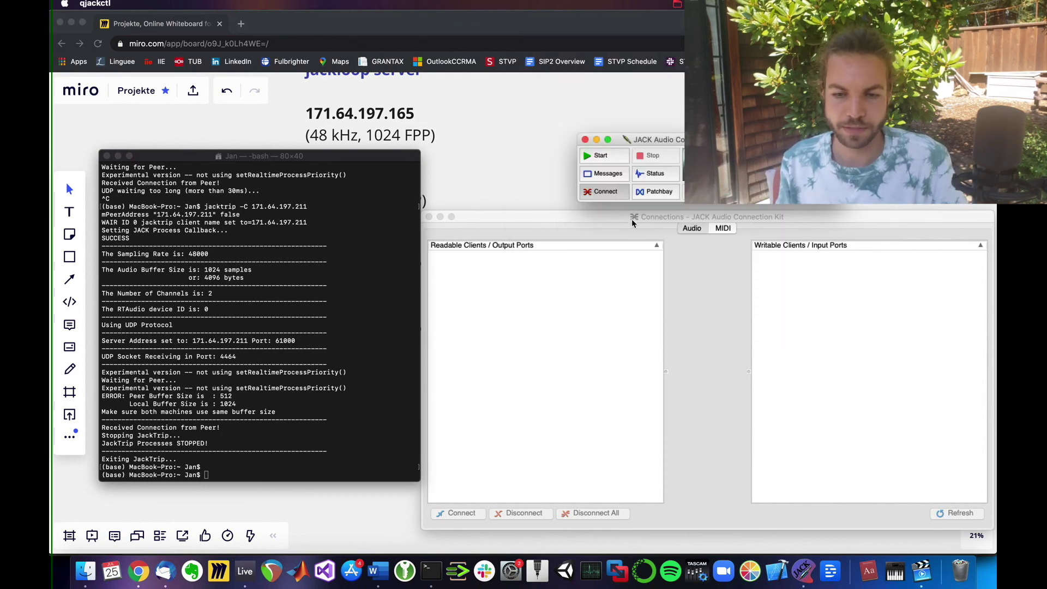
{"action": "left_click", "coordinate": [598, 157]}
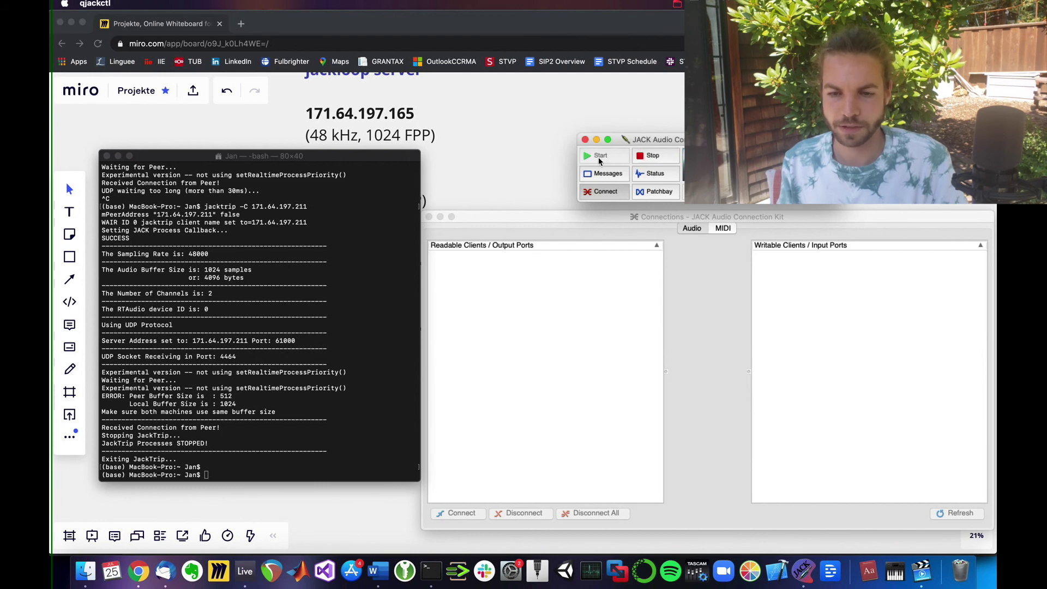
{"action": "left_click", "coordinate": [538, 164]}
{"action": "scroll", "coordinate": [509, 328], "scroll_direction": "down", "scroll_amount": 3}
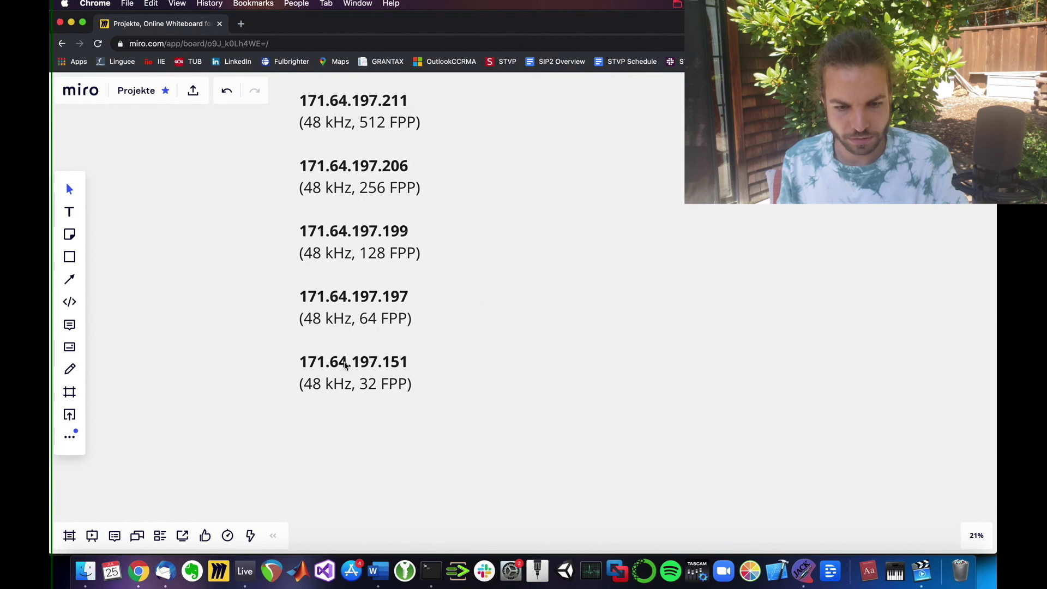
Select the 171.64.197.151 entry on the Miro board and copy the address.
{"action": "left_click", "coordinate": [380, 365]}
{"action": "left_click_drag", "start_coordinate": [410, 362], "coordinate": [304, 360]}
{"action": "key", "text": "super+c"}
{"action": "key", "text": "super+Tab"}
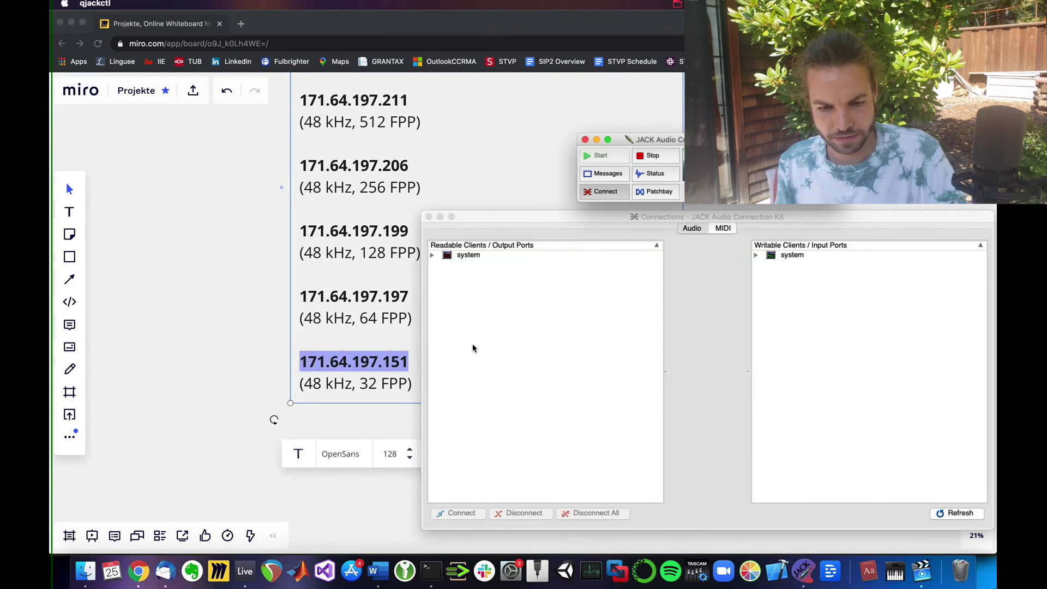
{"action": "key", "text": "super+Tab"}
{"action": "key", "text": "super+Tab"}
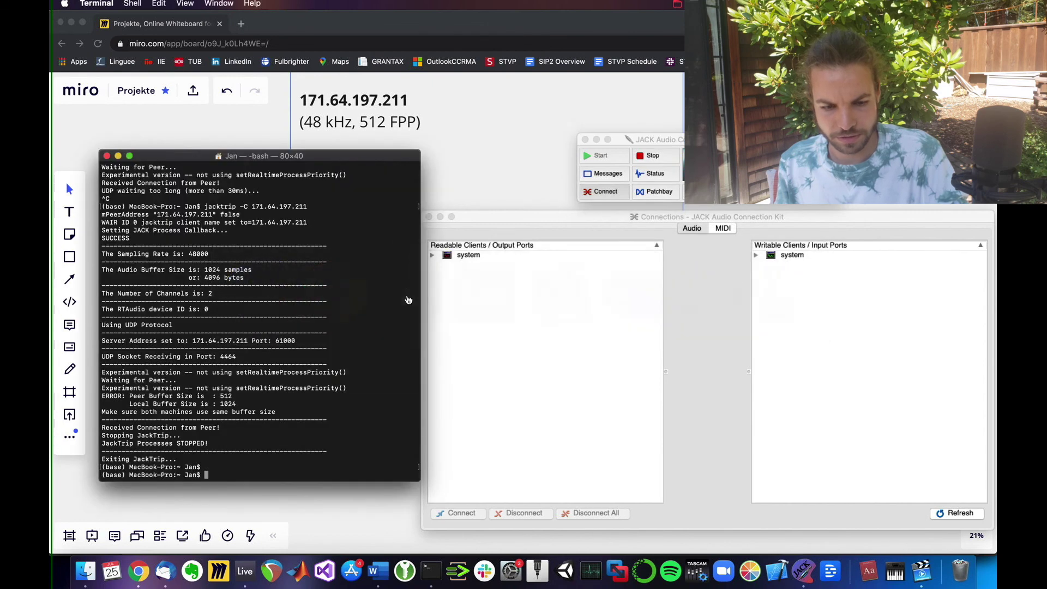
Rerun jacktrip -C with the address changed to 171.64.197.151, connecting at a 32-sample buffer.
{"action": "key", "text": "Up"}
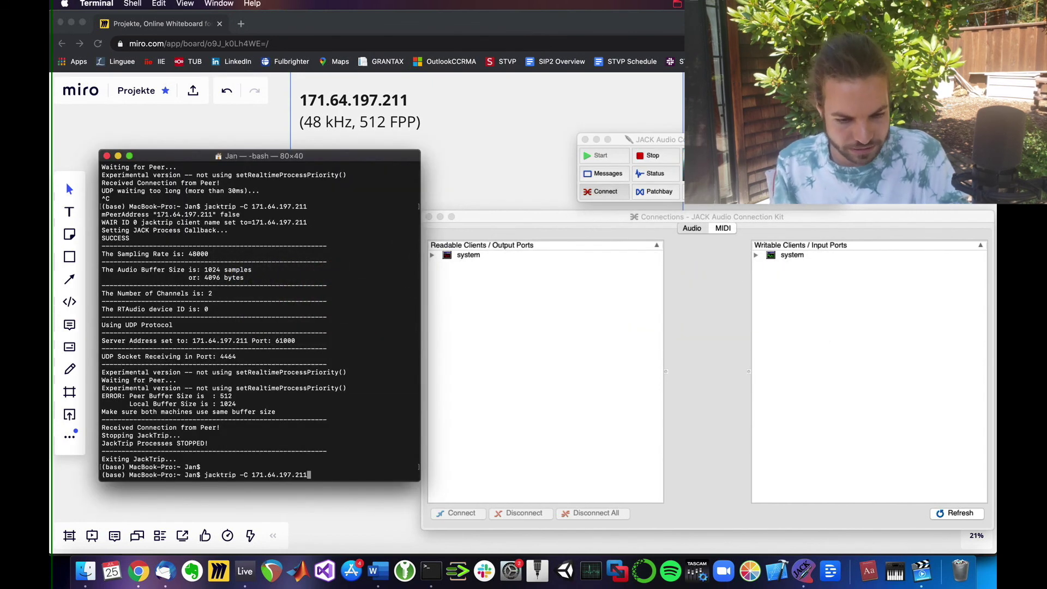
{"action": "key", "text": "BackSpace"}
{"action": "key", "text": "BackSpace"}
{"action": "key", "text": "BackSpace"}
{"action": "key", "text": "BackSpace"}
{"action": "key", "text": "BackSpace"}
{"action": "key", "text": "BackSpace"}
{"action": "key", "text": "BackSpace"}
{"action": "key", "text": "BackSpace"}
{"action": "key", "text": "BackSpace"}
{"action": "key", "text": "BackSpace"}
{"action": "key", "text": "BackSpace"}
{"action": "key", "text": "BackSpace"}
{"action": "key", "text": "BackSpace"}
{"action": "key", "text": "BackSpace"}
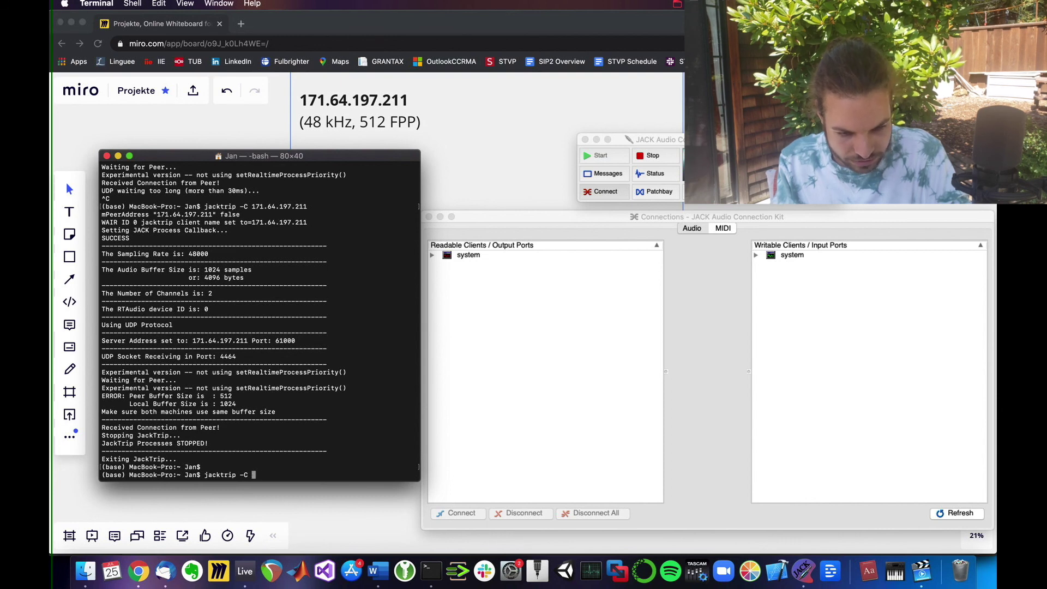
{"action": "key", "text": "super+v"}
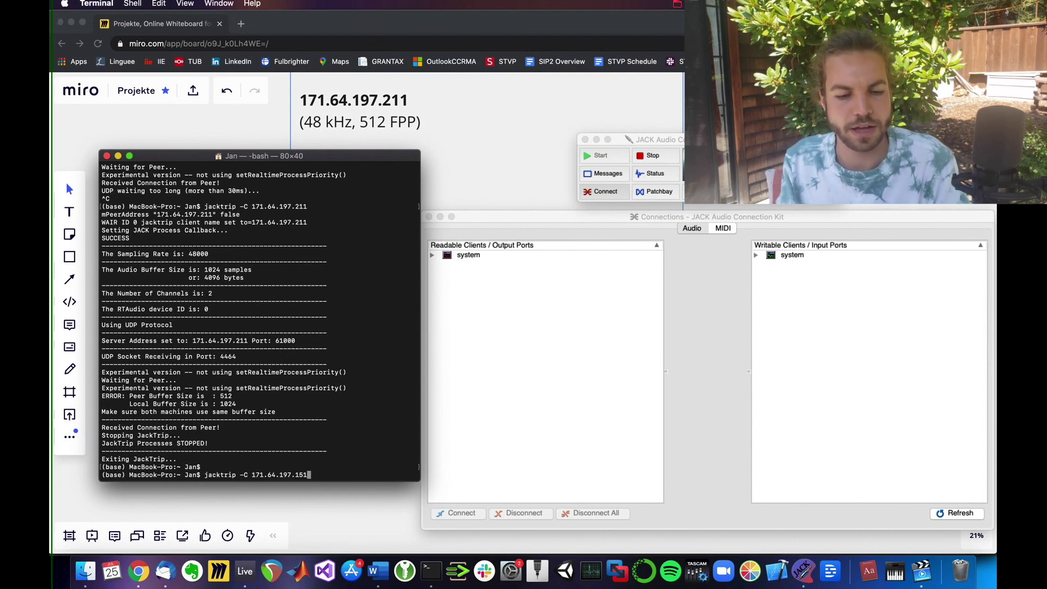
{"action": "key", "text": "Return"}
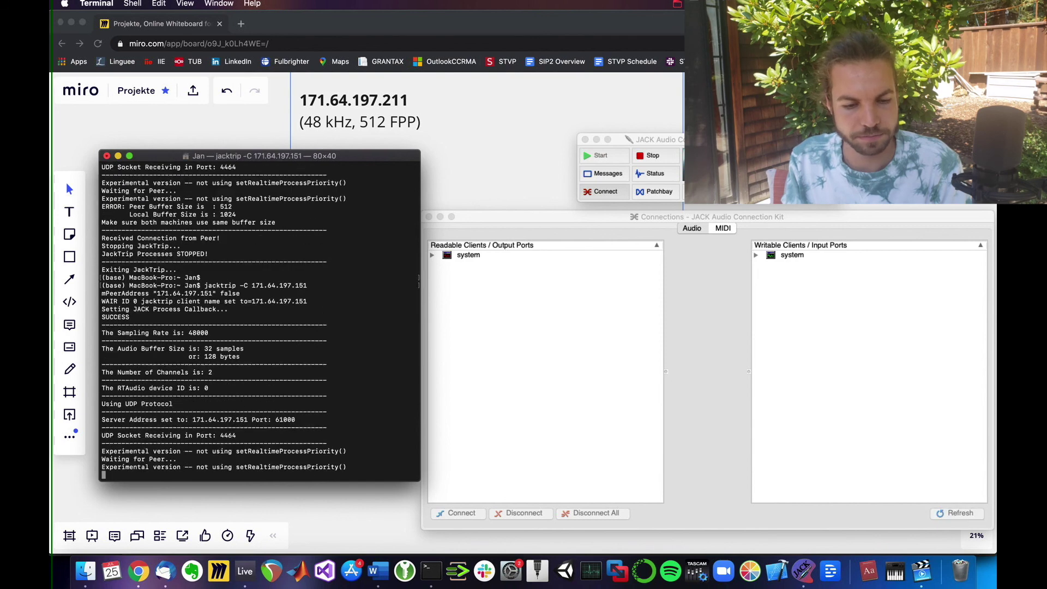